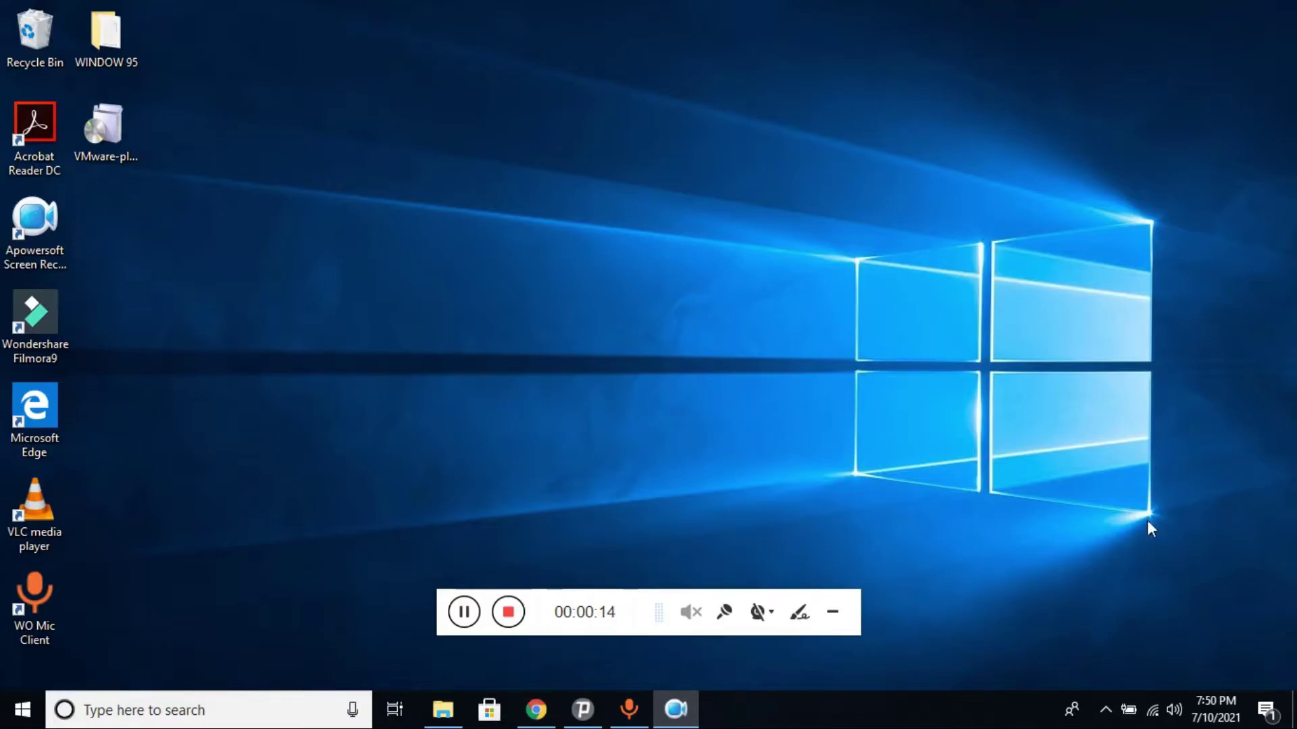
Line up the VMware-player installer and the WINDOW 95 folder icons side by side at the desktop's top
{"action": "left_click_drag", "start_coordinate": [108, 130], "coordinate": [544, 104]}
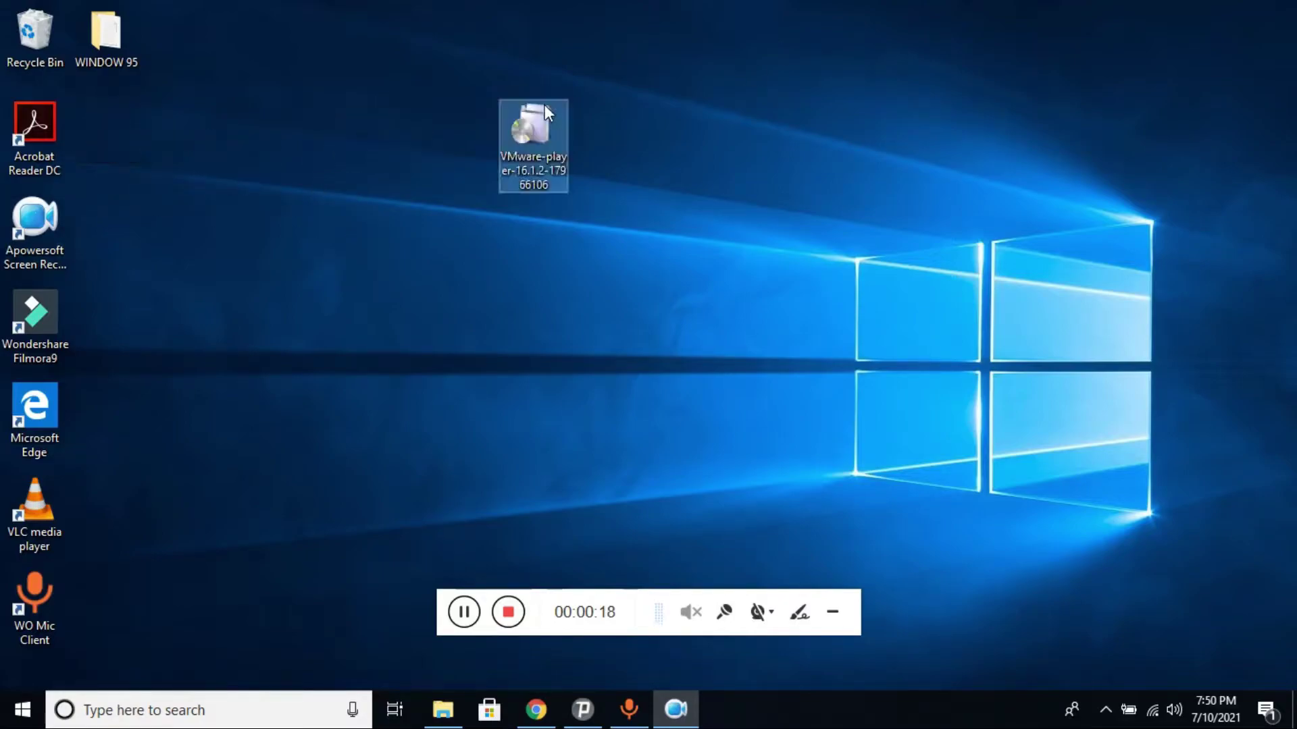
{"action": "left_click_drag", "start_coordinate": [88, 48], "coordinate": [115, 138]}
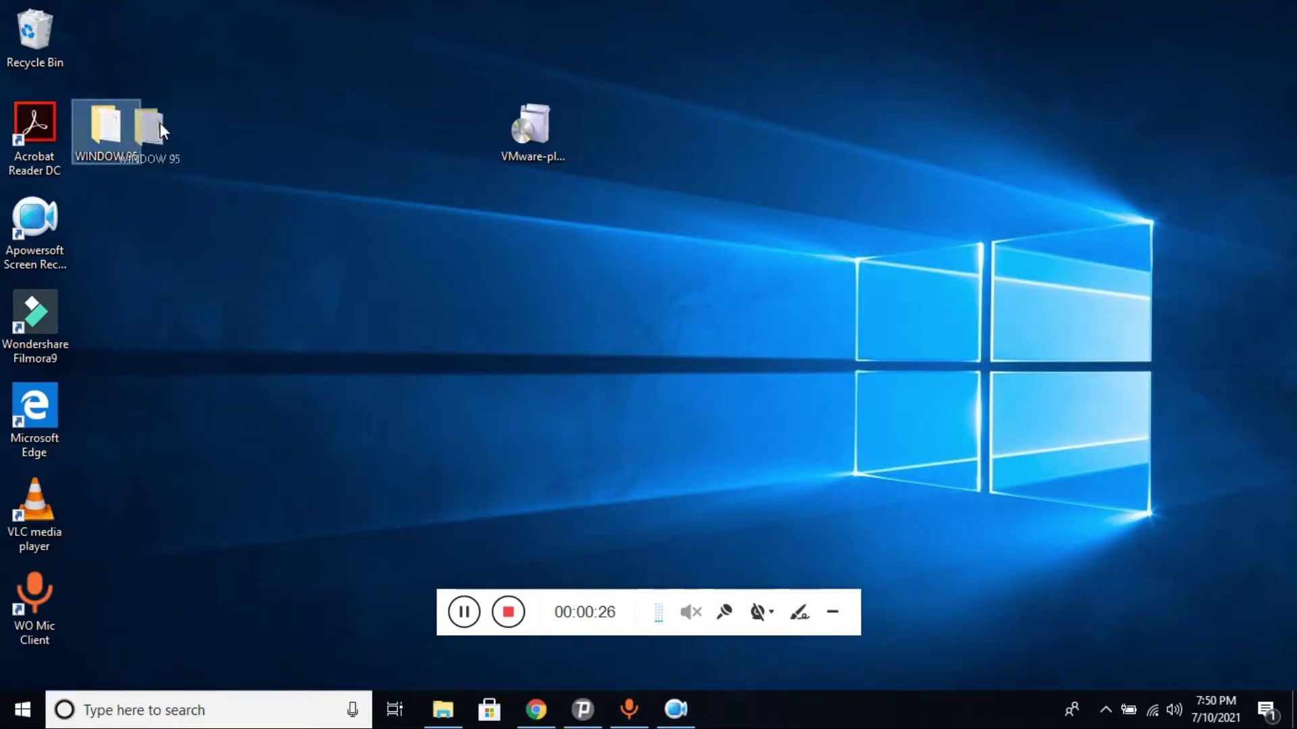
{"action": "left_click_drag", "start_coordinate": [159, 123], "coordinate": [123, 116]}
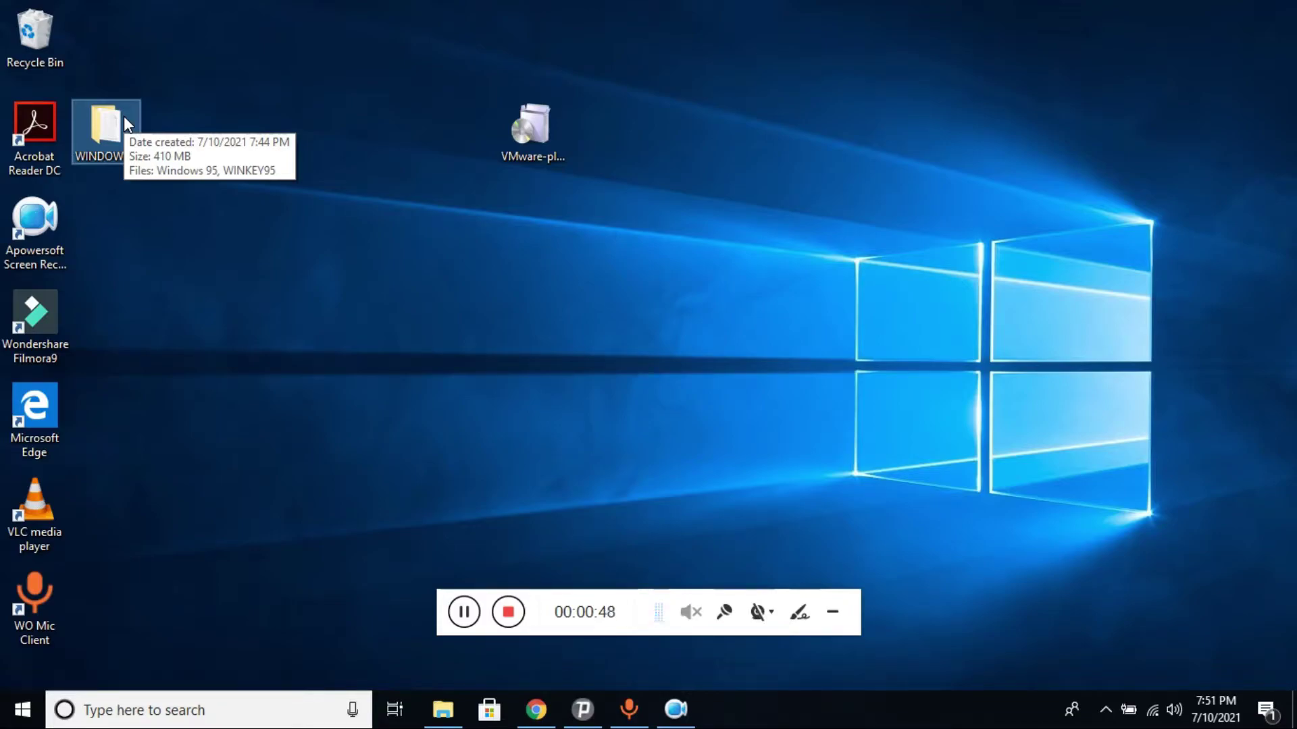
{"action": "left_click_drag", "start_coordinate": [559, 155], "coordinate": [144, 55]}
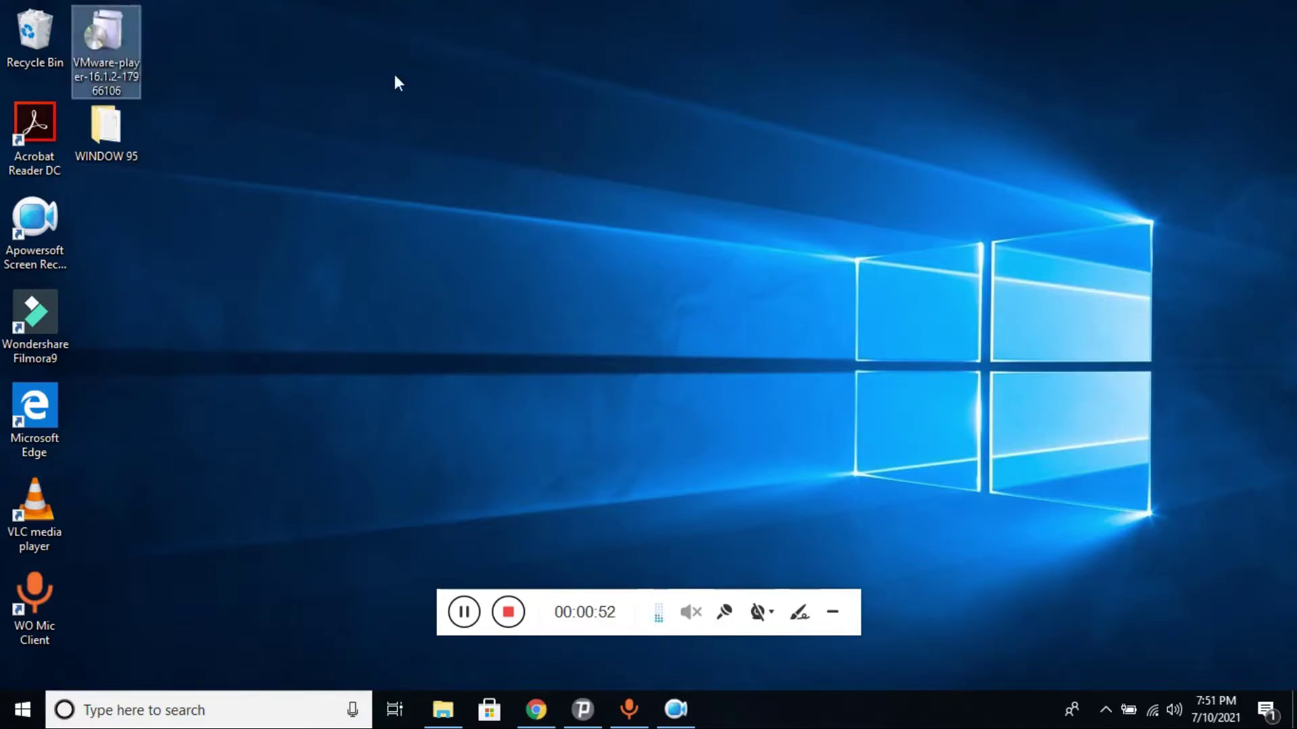
{"action": "left_click", "coordinate": [214, 200]}
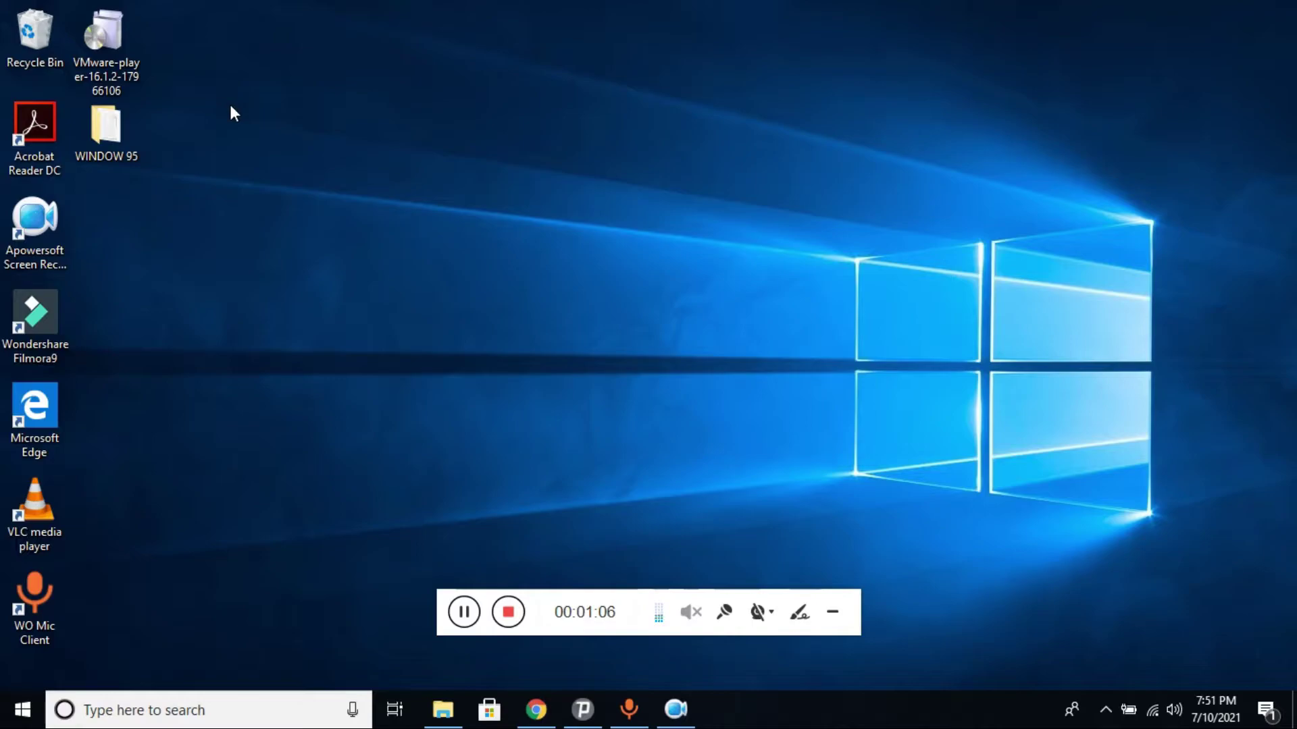
{"action": "left_click", "coordinate": [833, 612]}
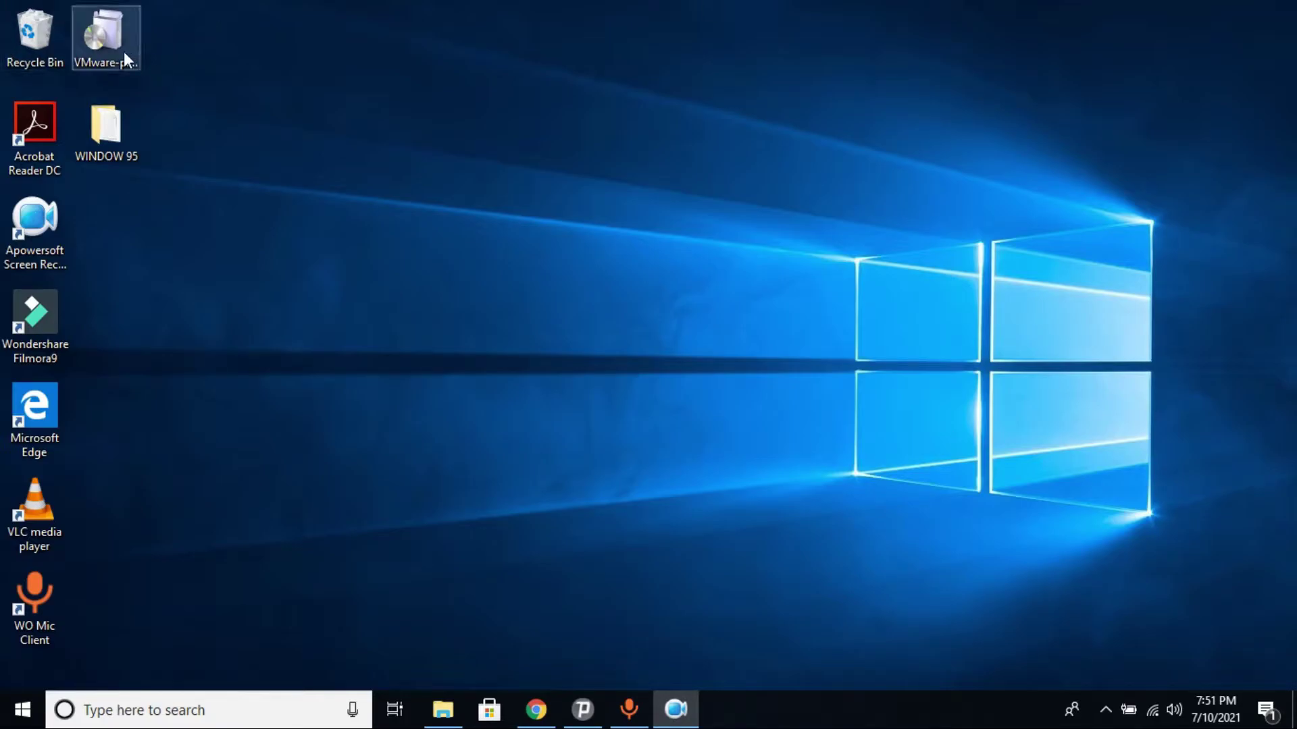
{"action": "left_click_drag", "start_coordinate": [124, 51], "coordinate": [334, 54]}
{"action": "left_click_drag", "start_coordinate": [112, 132], "coordinate": [425, 43]}
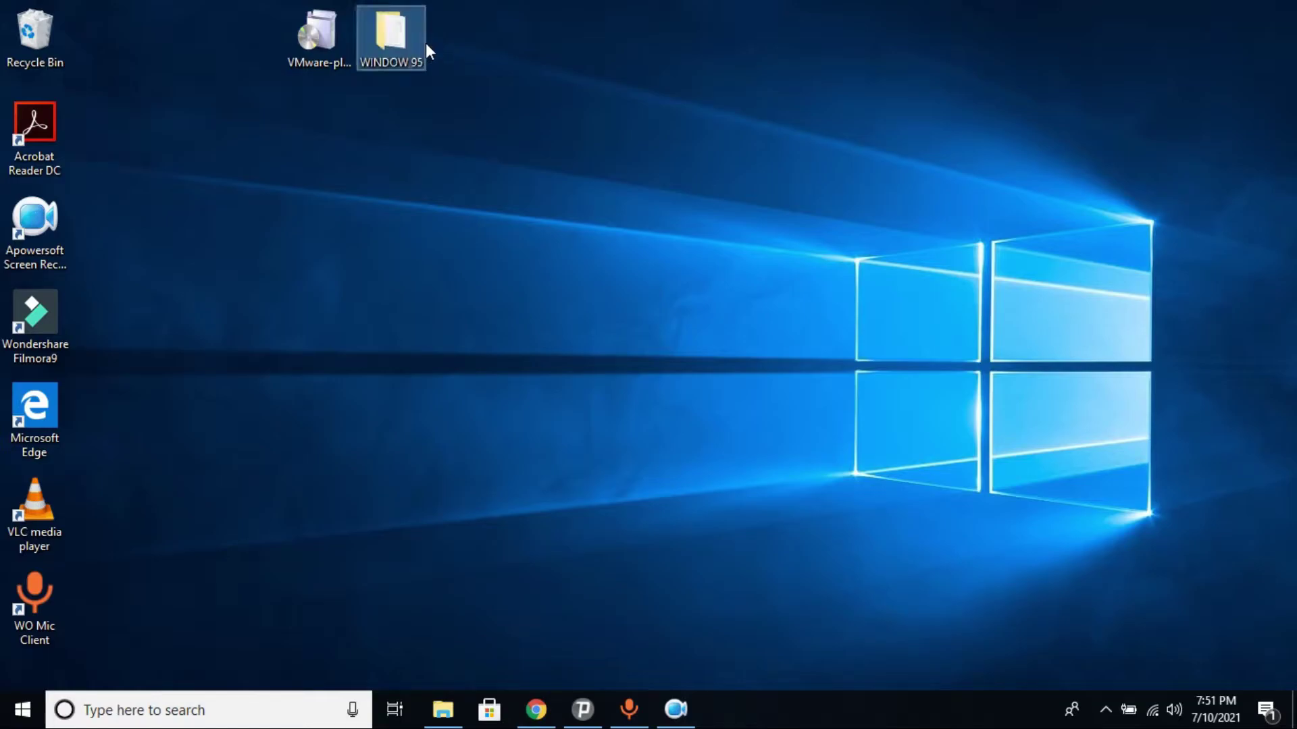
Open the WINDOW 95 folder to view the Windows 95 zip and WINKEY95, then minimize it
{"action": "double_click", "coordinate": [399, 39]}
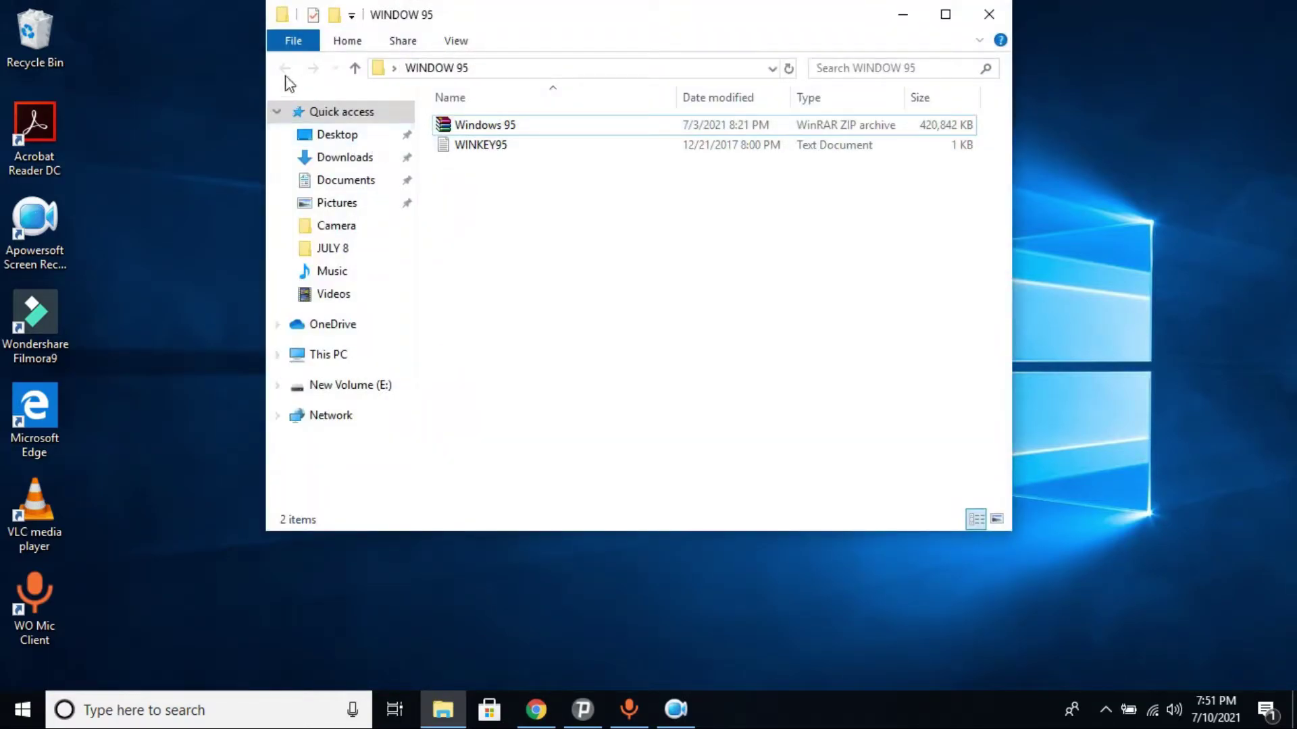
{"action": "left_click", "coordinate": [521, 150]}
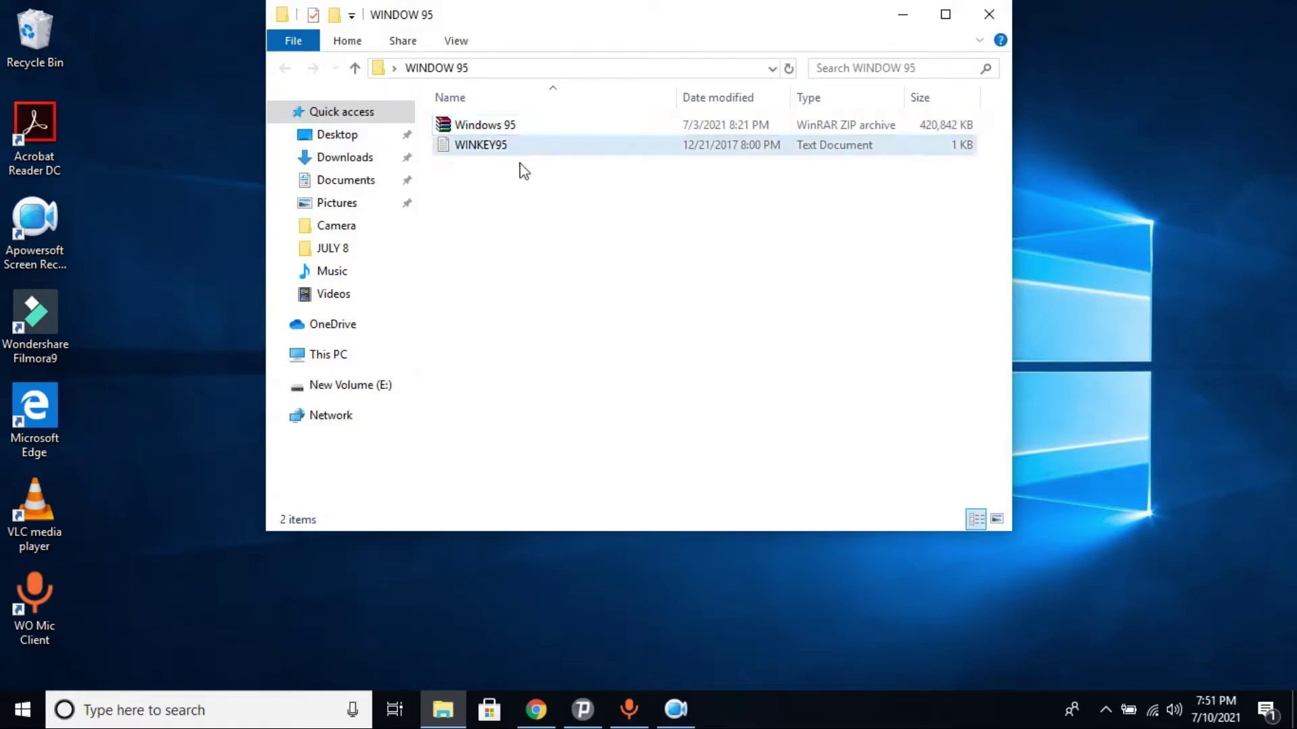
{"action": "left_click", "coordinate": [506, 128]}
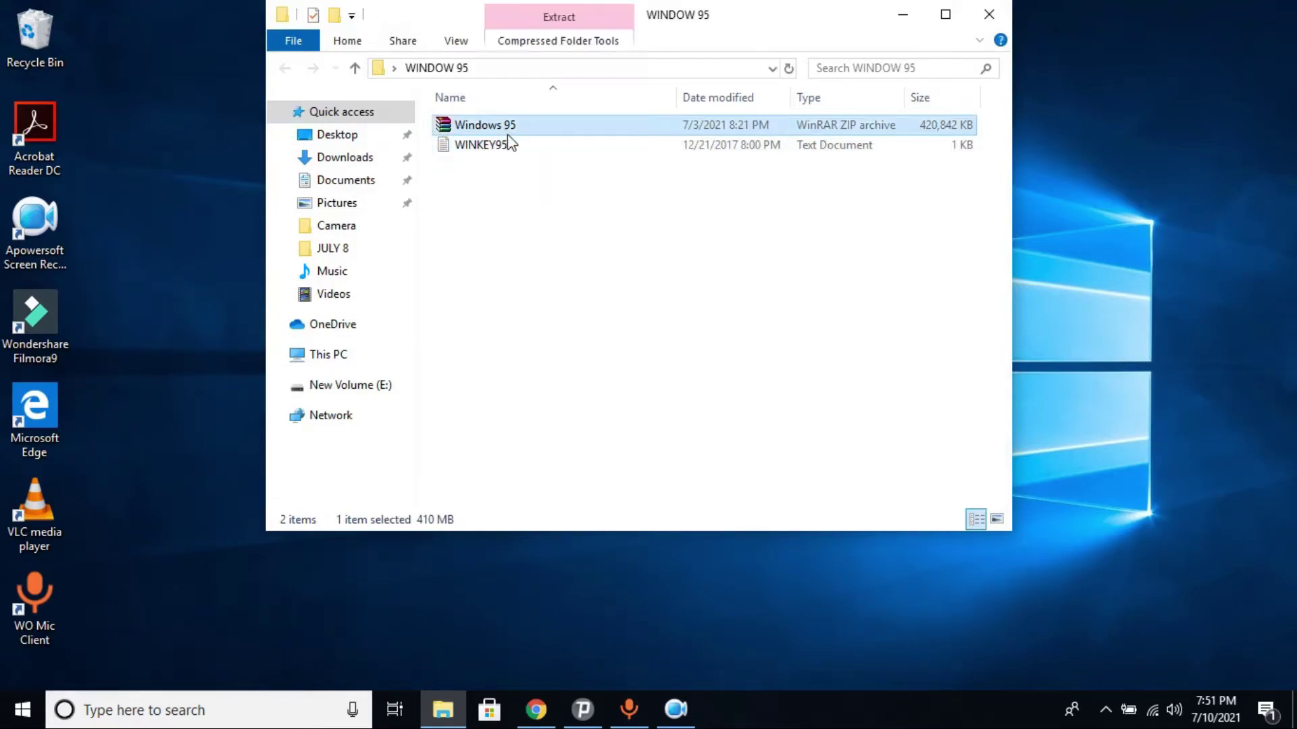
{"action": "left_click", "coordinate": [901, 15]}
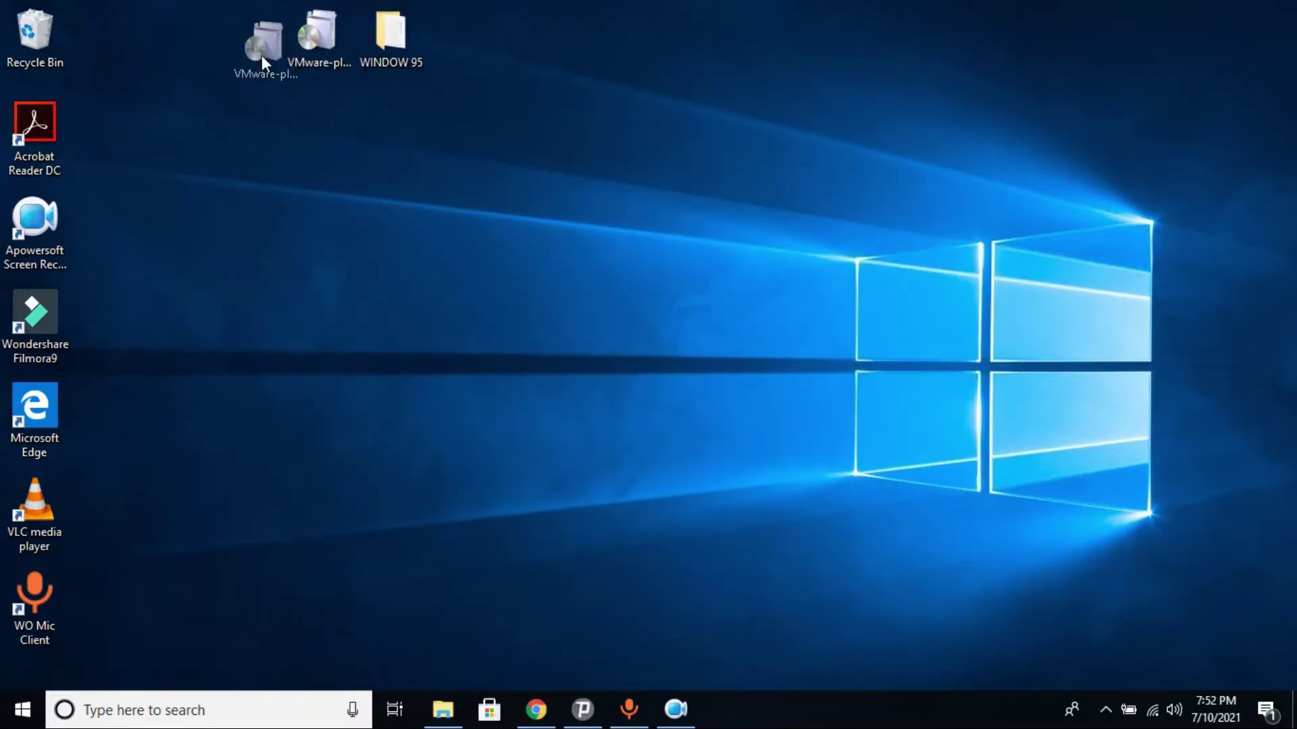
{"action": "left_click_drag", "start_coordinate": [262, 55], "coordinate": [294, 55]}
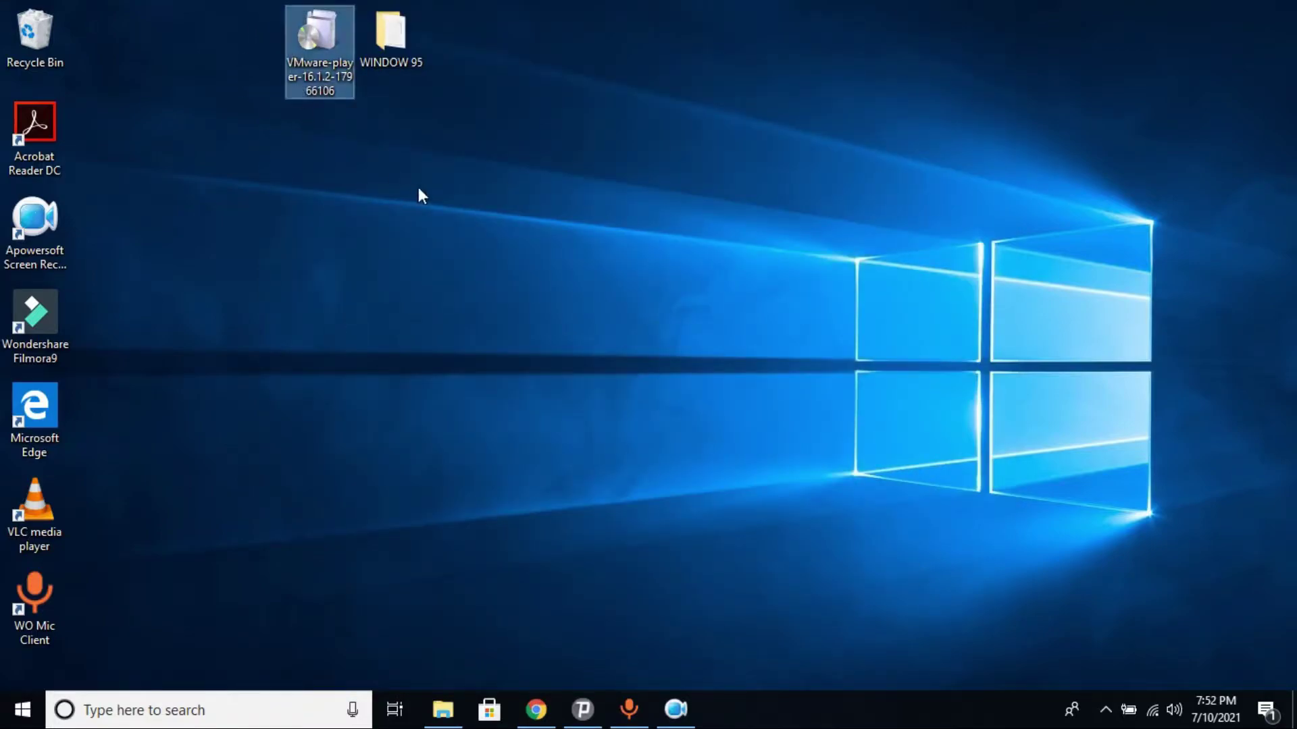
Launch the VMware Player installer and accept the license agreement
{"action": "right_click", "coordinate": [326, 58]}
{"action": "left_click", "coordinate": [392, 71]}
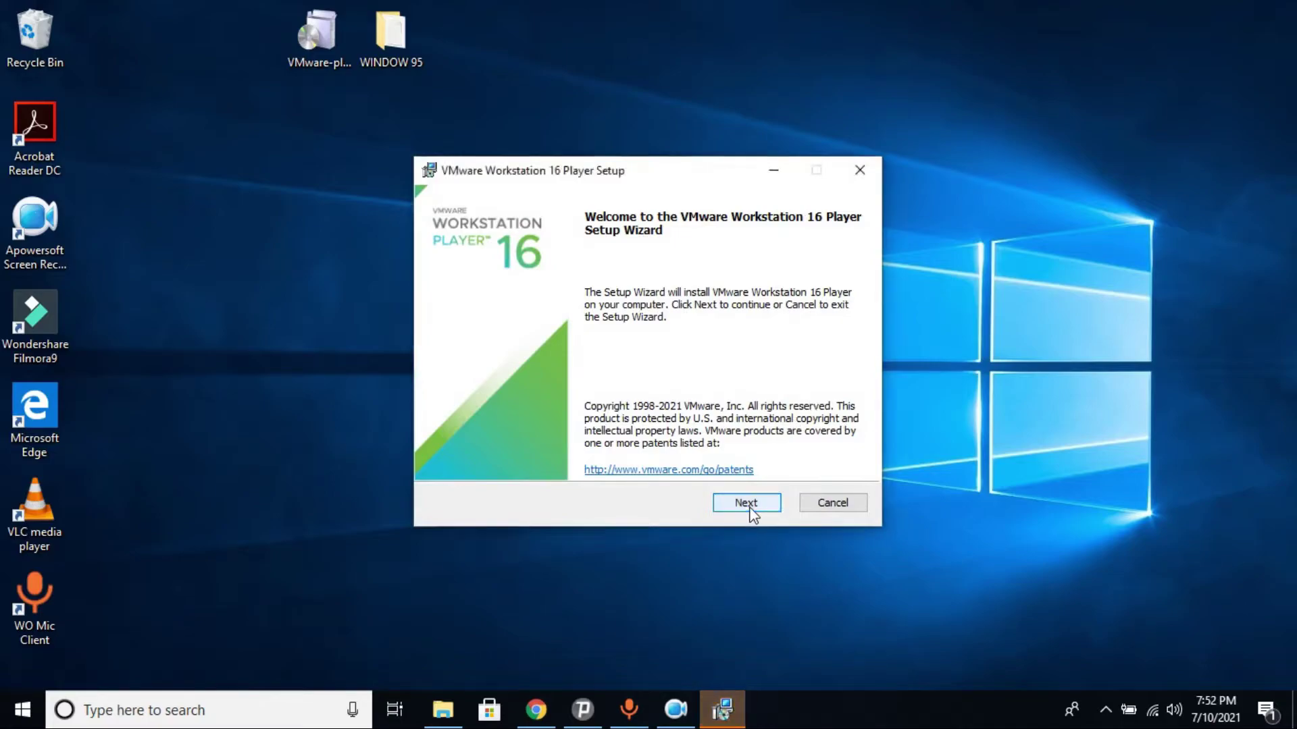
{"action": "left_click", "coordinate": [746, 503]}
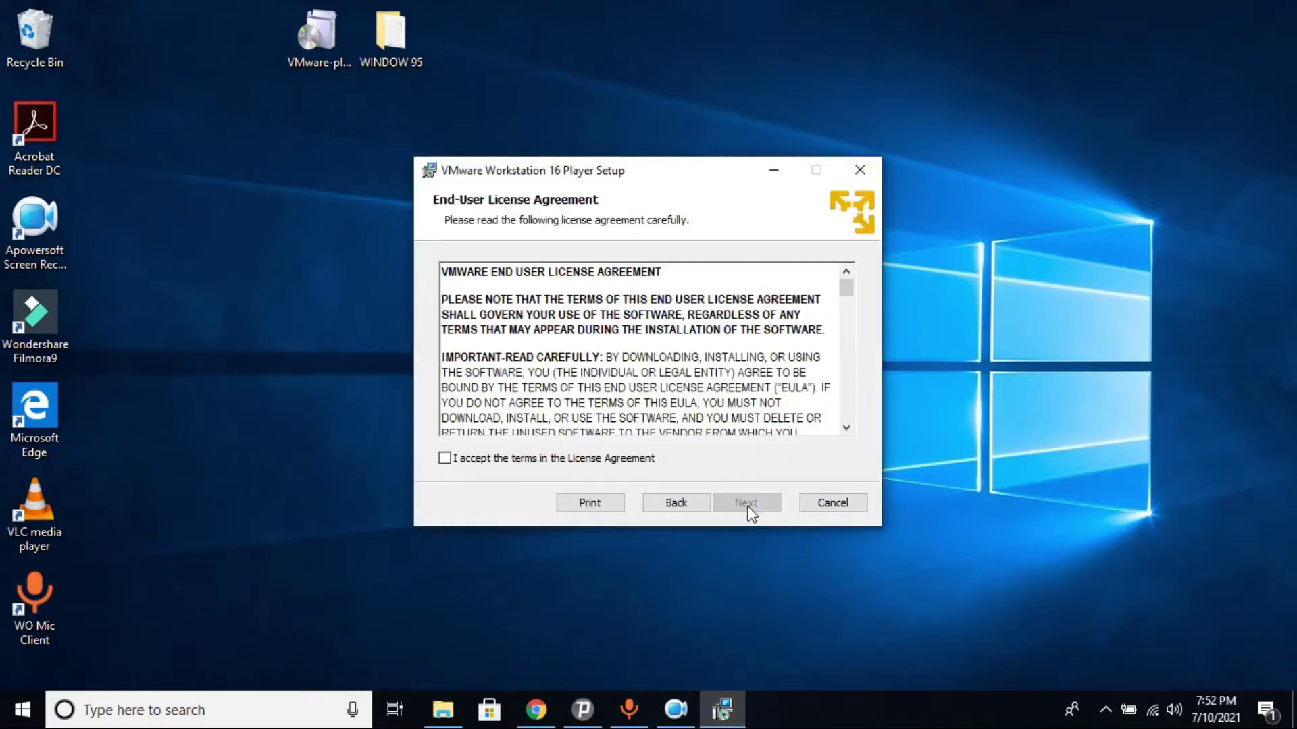
{"action": "left_click", "coordinate": [613, 460]}
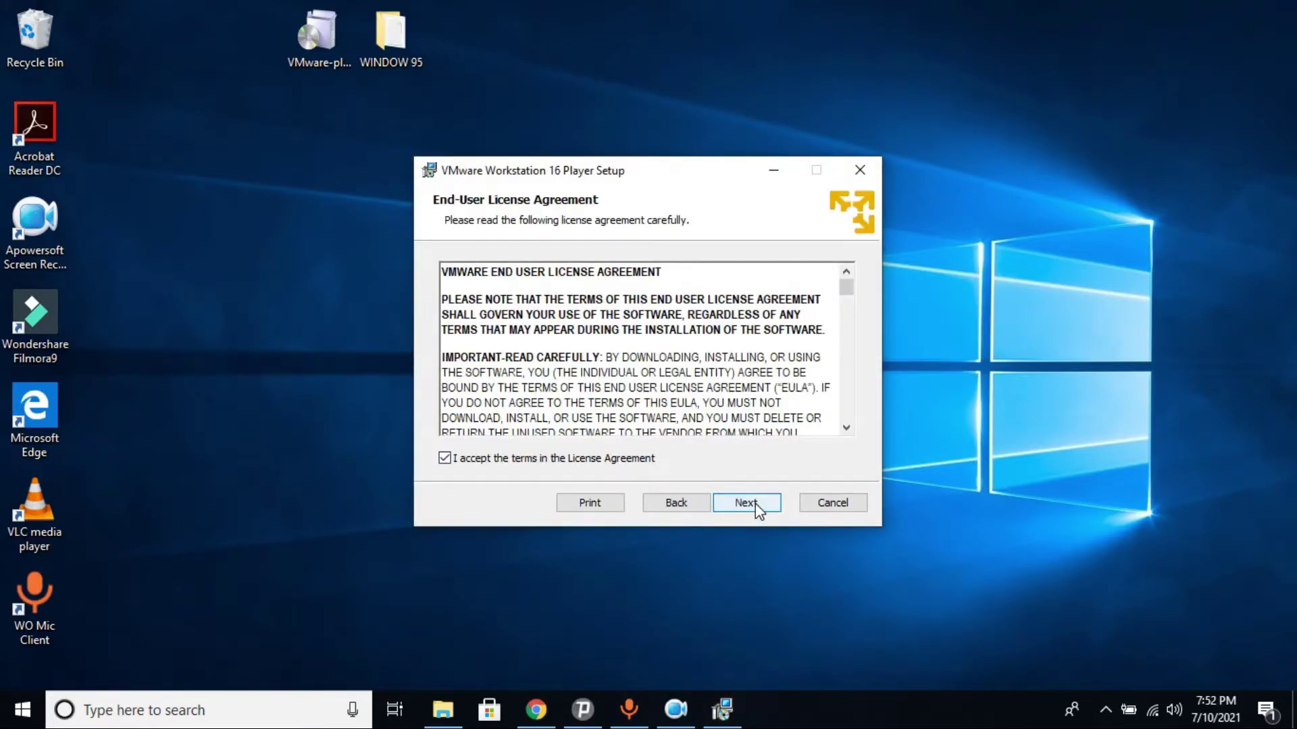
{"action": "left_click", "coordinate": [755, 504]}
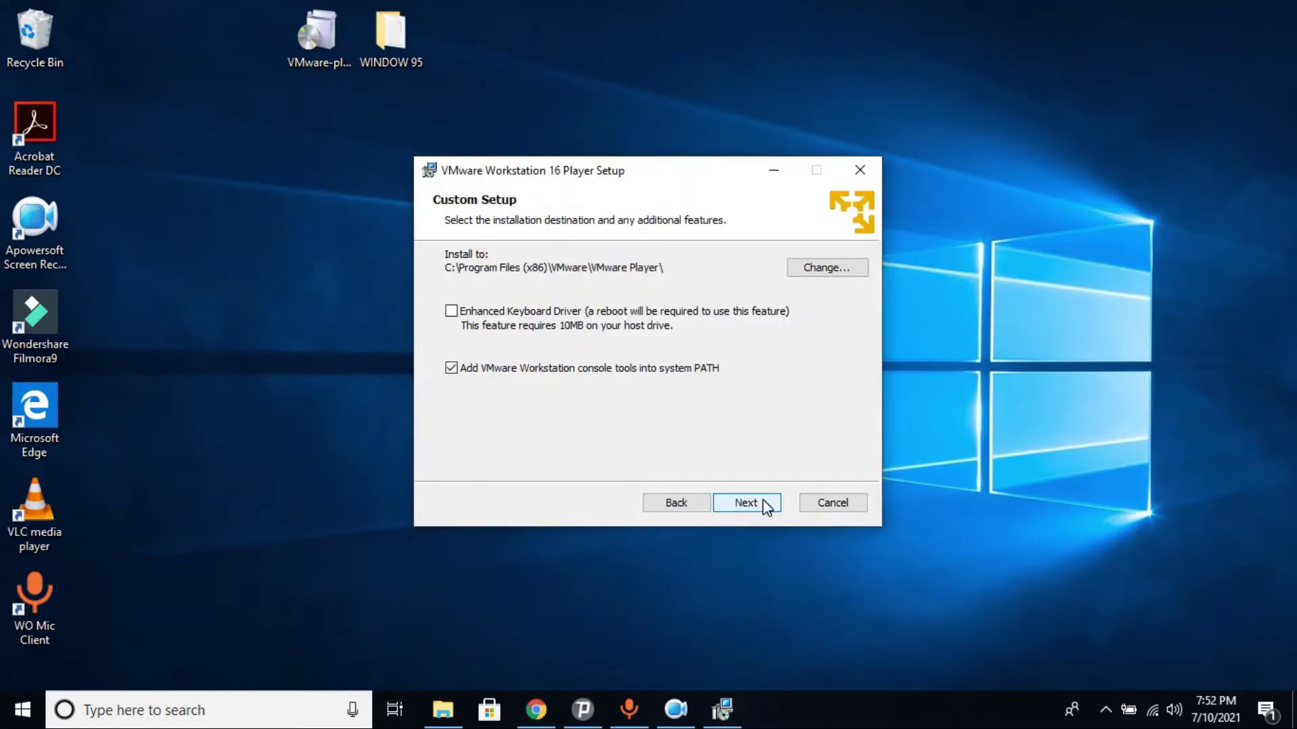
Keep the default location, update, CEIP and shortcut settings, and start the installation
{"action": "left_click", "coordinate": [764, 504]}
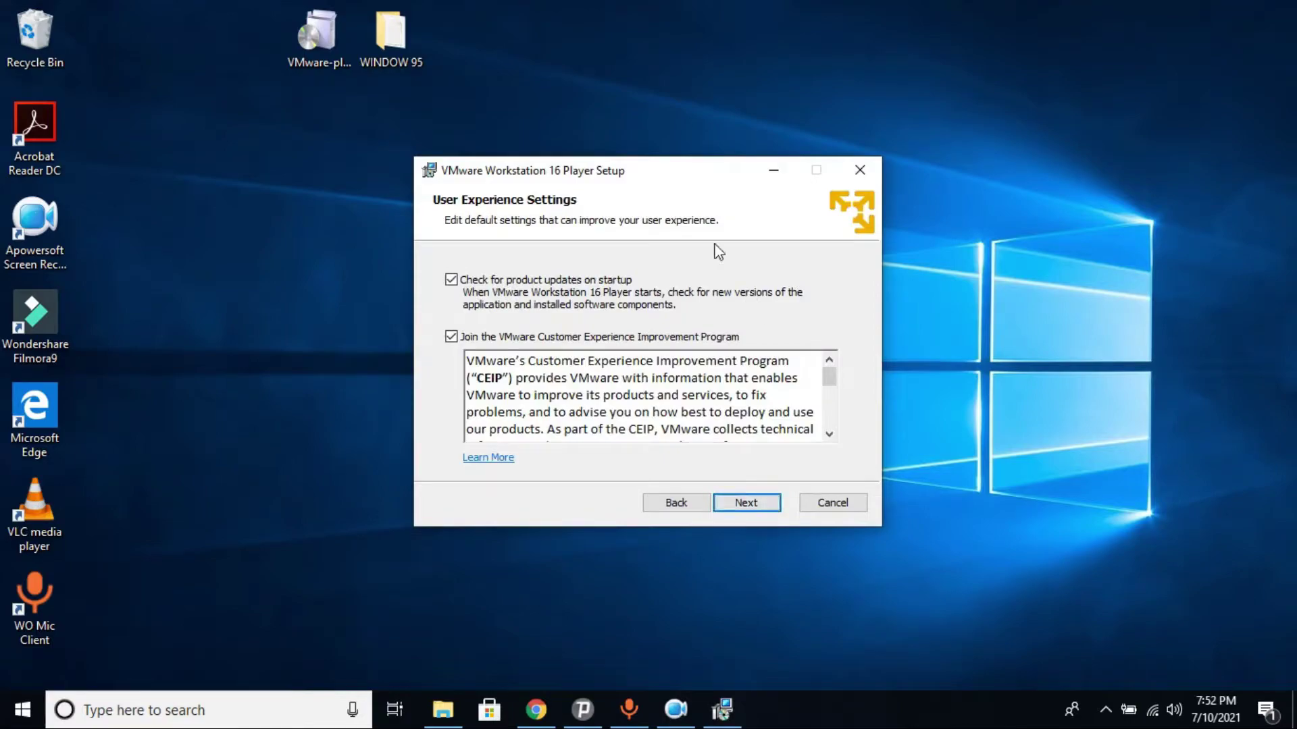
{"action": "left_click_drag", "start_coordinate": [692, 176], "coordinate": [730, 111]}
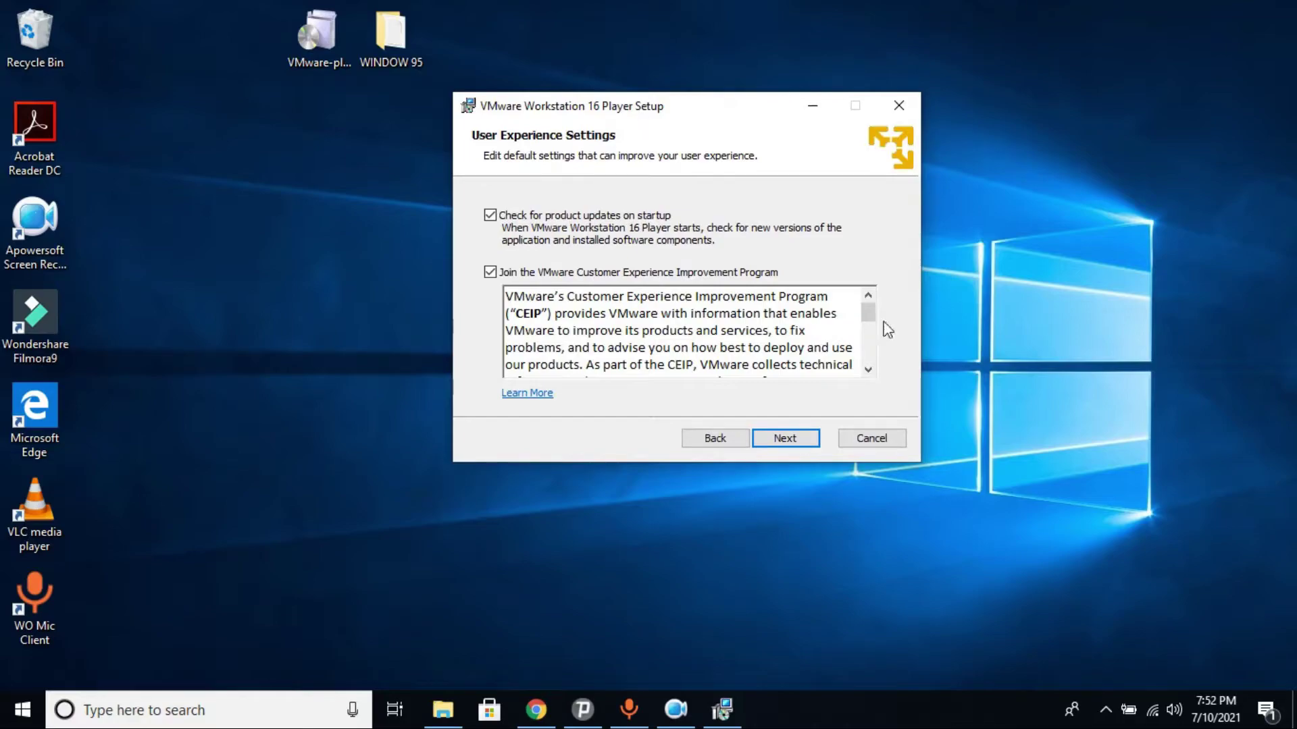
{"action": "left_click", "coordinate": [799, 443]}
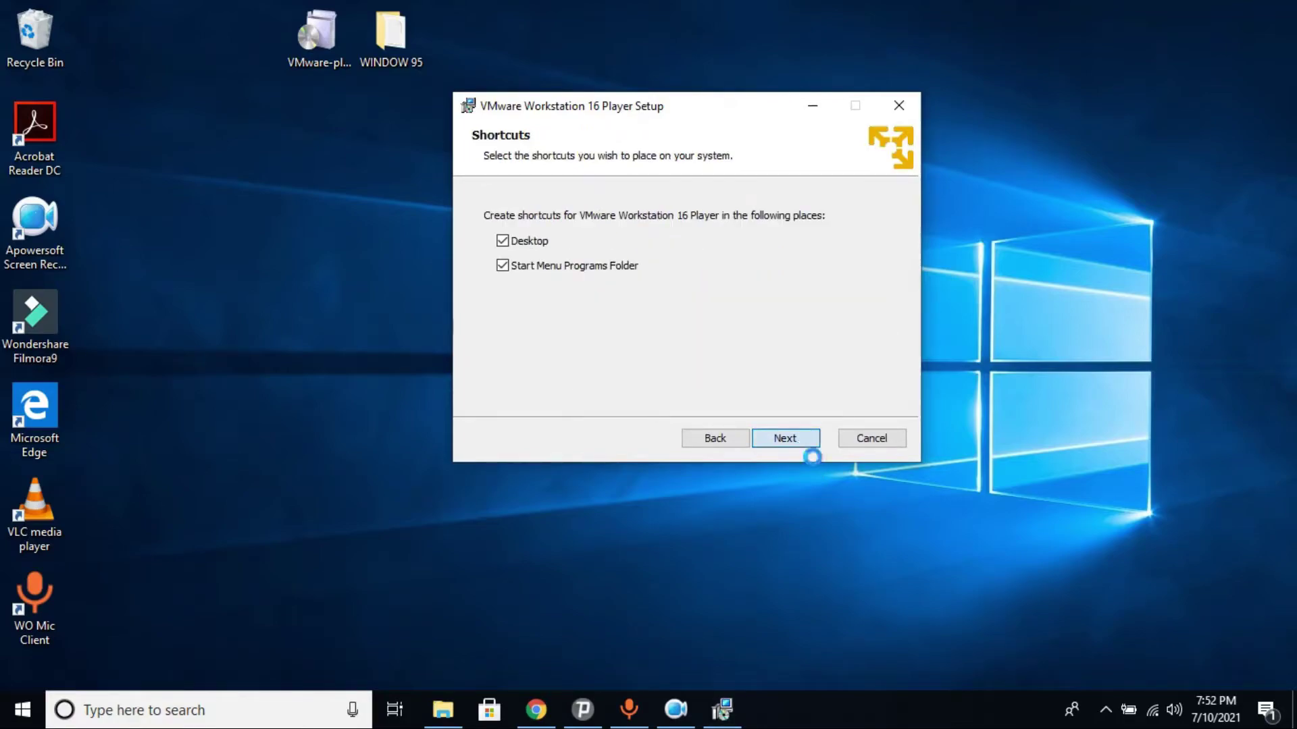
{"action": "left_click", "coordinate": [804, 443]}
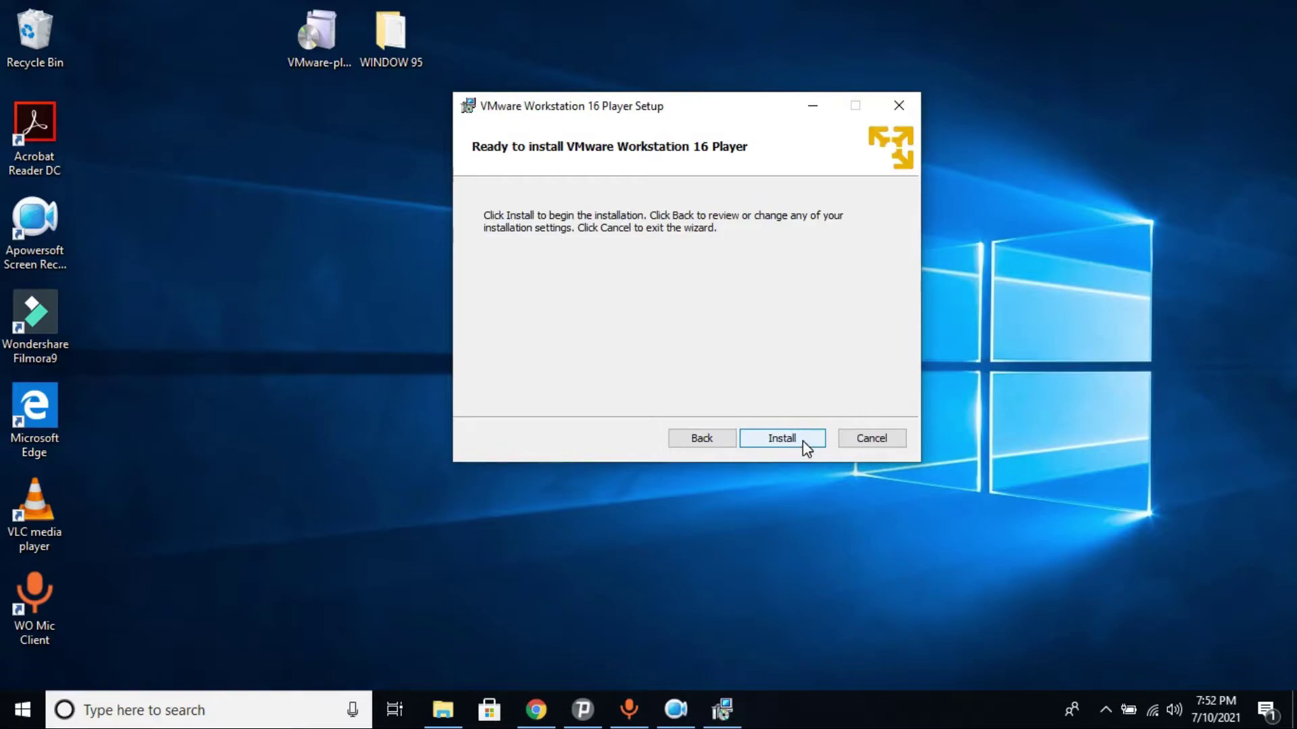
{"action": "left_click", "coordinate": [792, 440]}
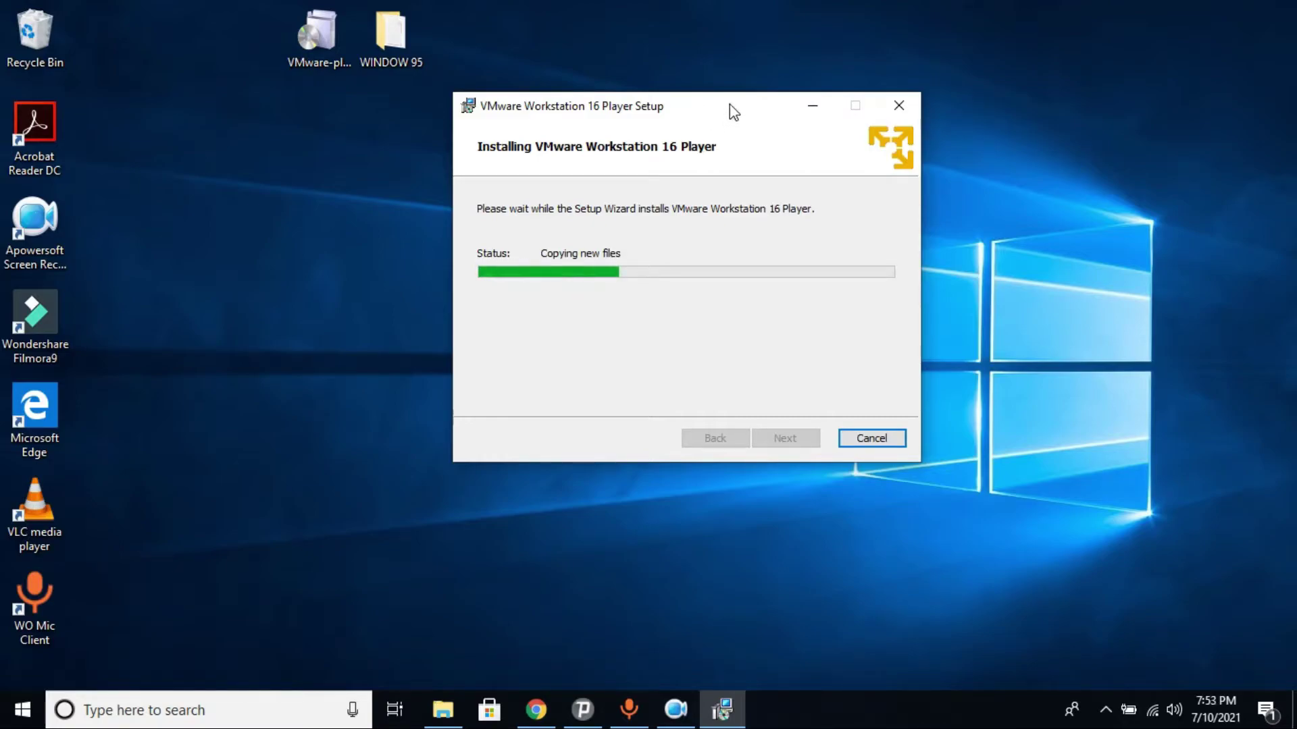
Wait for the VMware Player installation to complete, then close the finished setup wizard
{"action": "left_click_drag", "start_coordinate": [728, 104], "coordinate": [692, 147]}
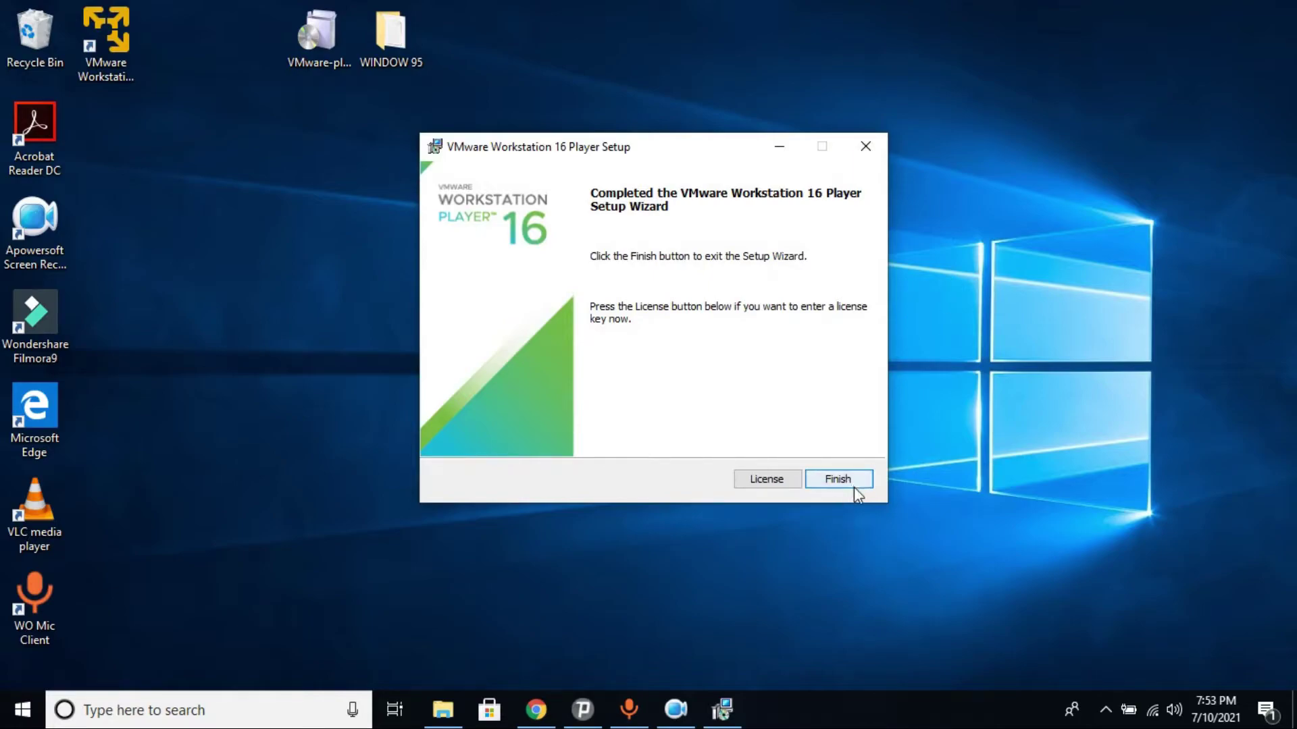
{"action": "left_click", "coordinate": [837, 478]}
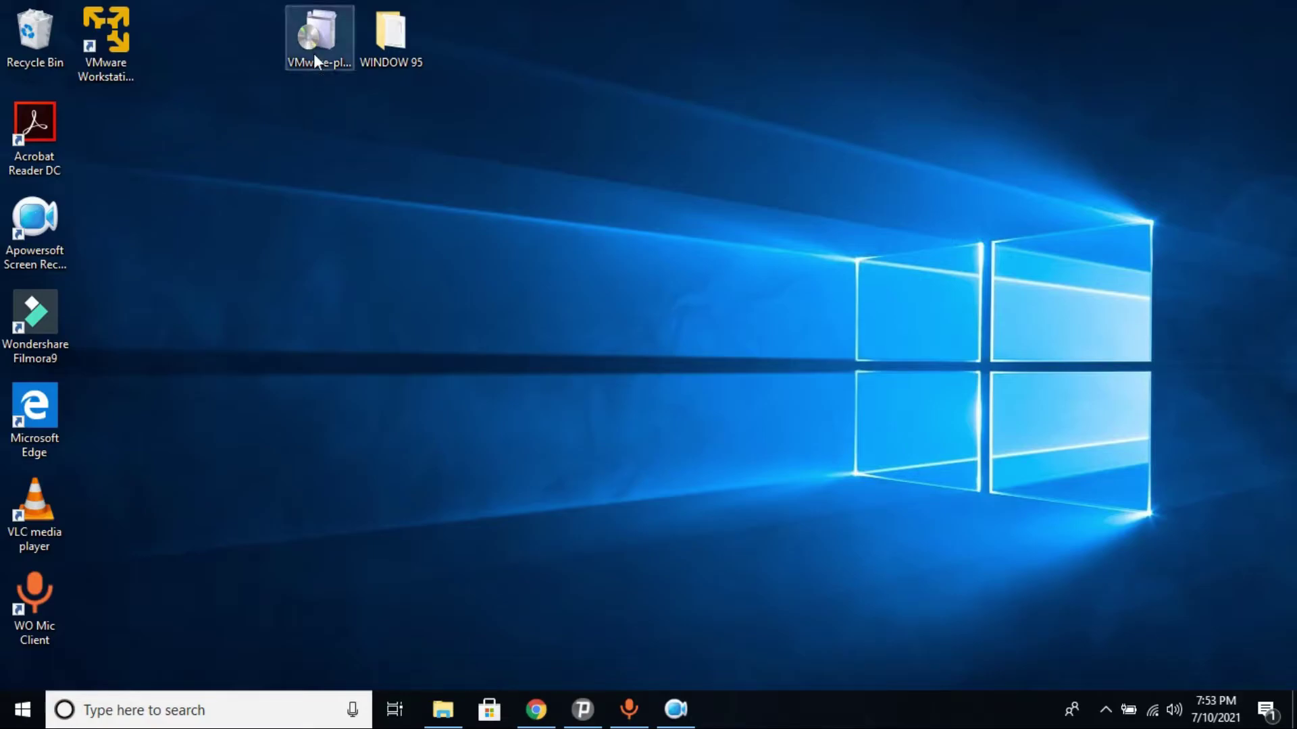
Remove the installer icon and place the VMware Workstation 16 Player shortcut at the top above the WINDOW 95 folder
{"action": "left_click_drag", "start_coordinate": [314, 41], "coordinate": [33, 42]}
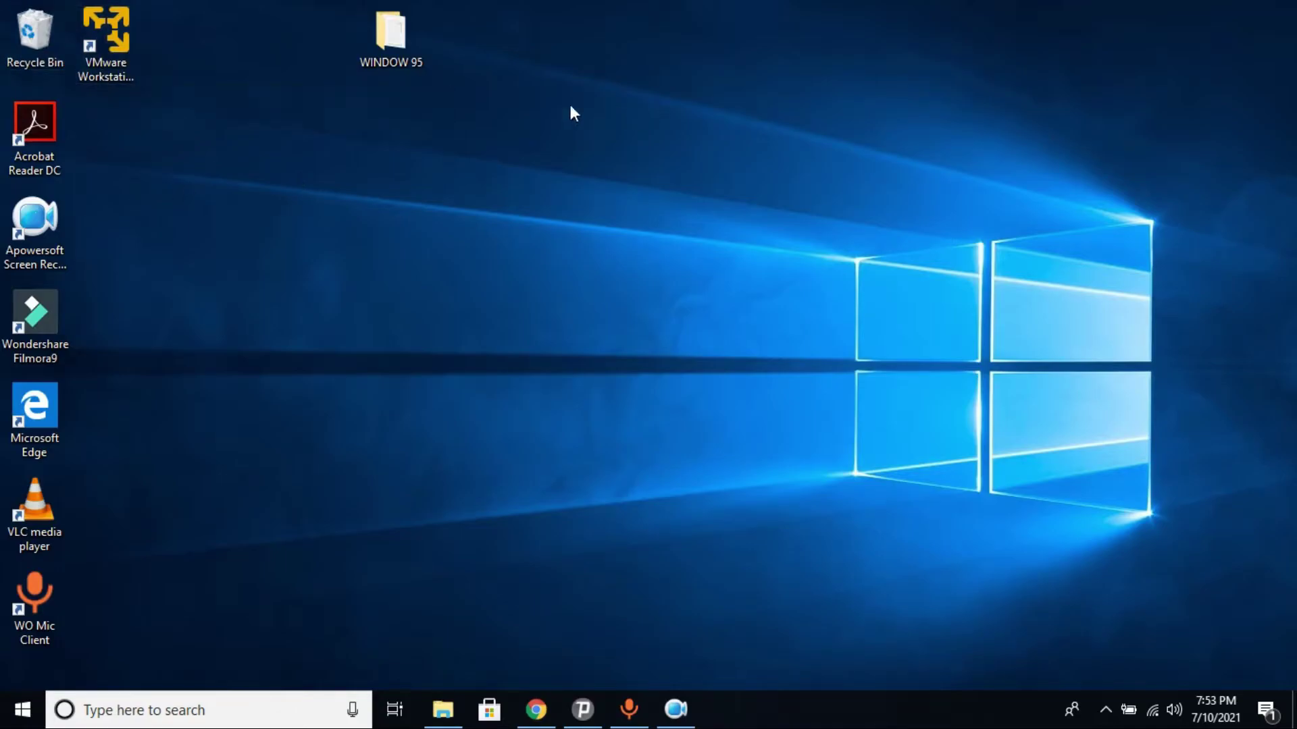
{"action": "left_click_drag", "start_coordinate": [387, 45], "coordinate": [535, 143]}
{"action": "left_click_drag", "start_coordinate": [105, 33], "coordinate": [418, 43]}
{"action": "left_click_drag", "start_coordinate": [435, 50], "coordinate": [441, 54]}
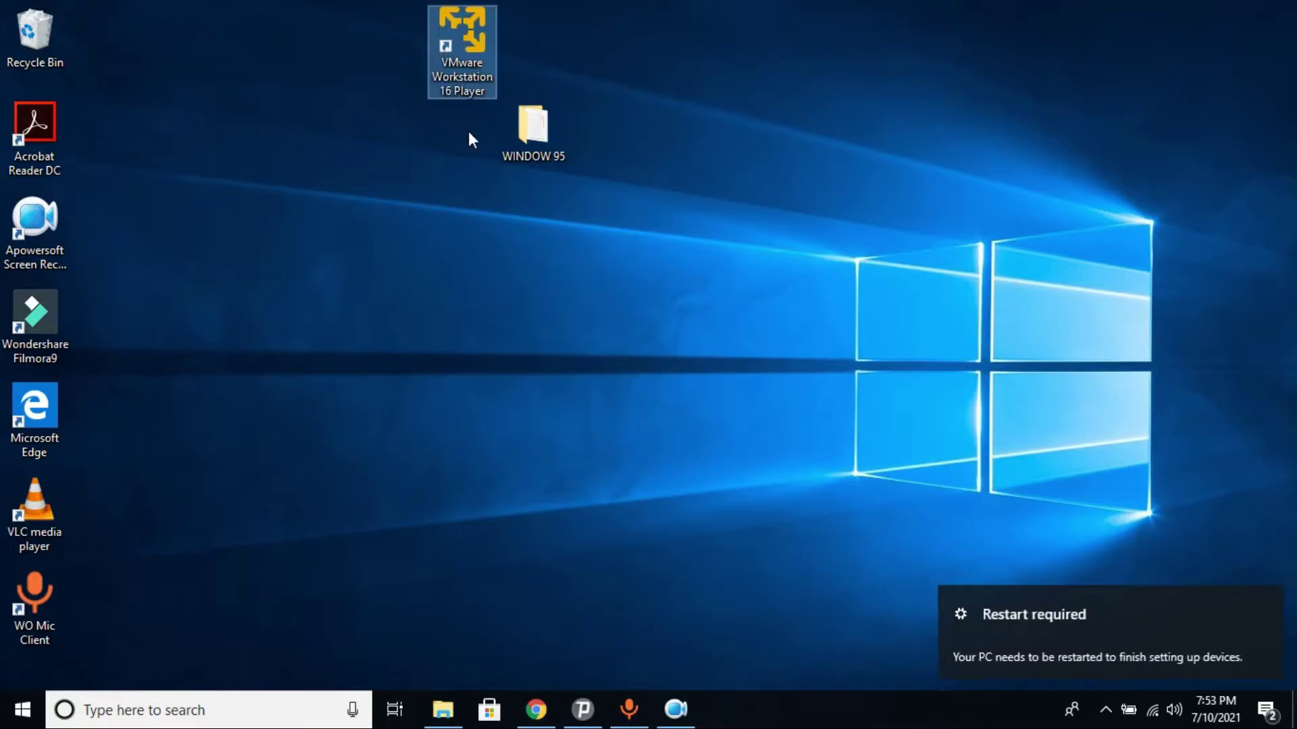
{"action": "left_click_drag", "start_coordinate": [533, 128], "coordinate": [631, 59]}
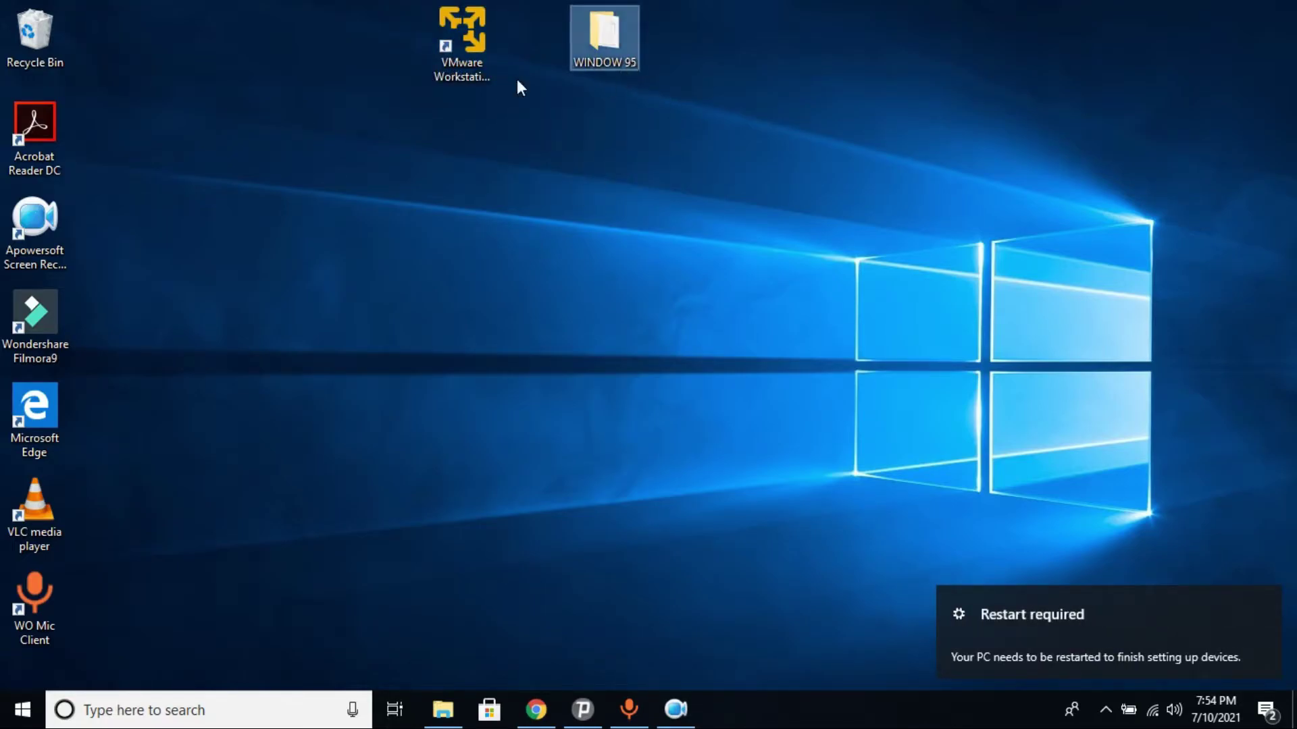
{"action": "left_click_drag", "start_coordinate": [611, 42], "coordinate": [679, 135]}
{"action": "left_click", "coordinate": [457, 44]}
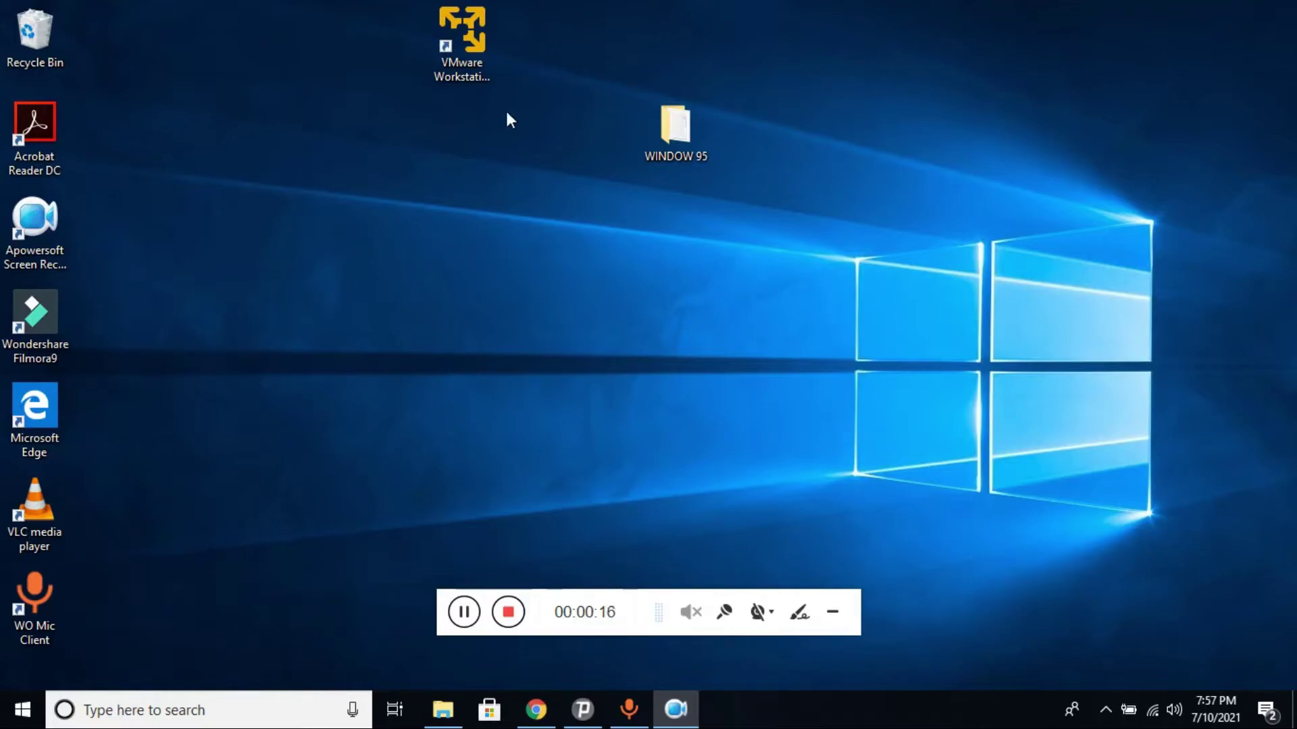
Launch VMware Workstation 16 Player, choose free non-commercial use, finish first-run setup, and maximize the window
{"action": "left_click_drag", "start_coordinate": [454, 56], "coordinate": [460, 227]}
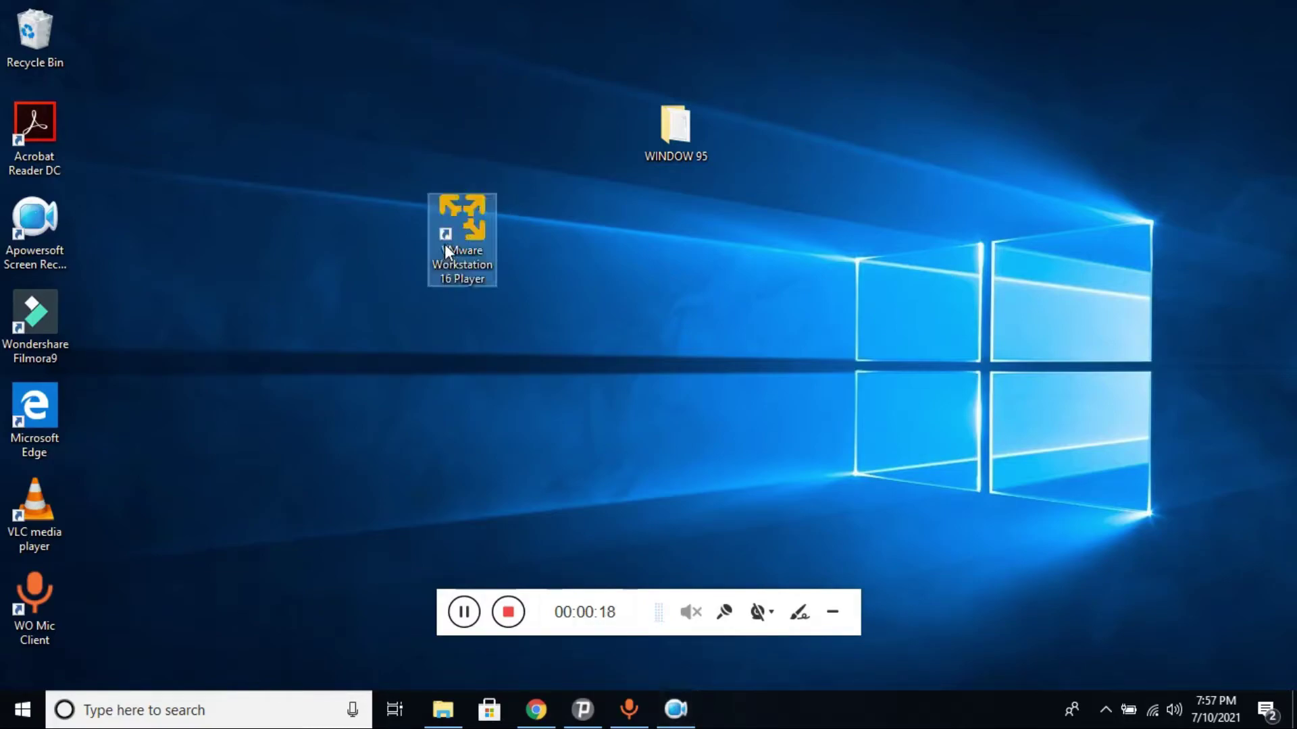
{"action": "left_click", "coordinate": [838, 612]}
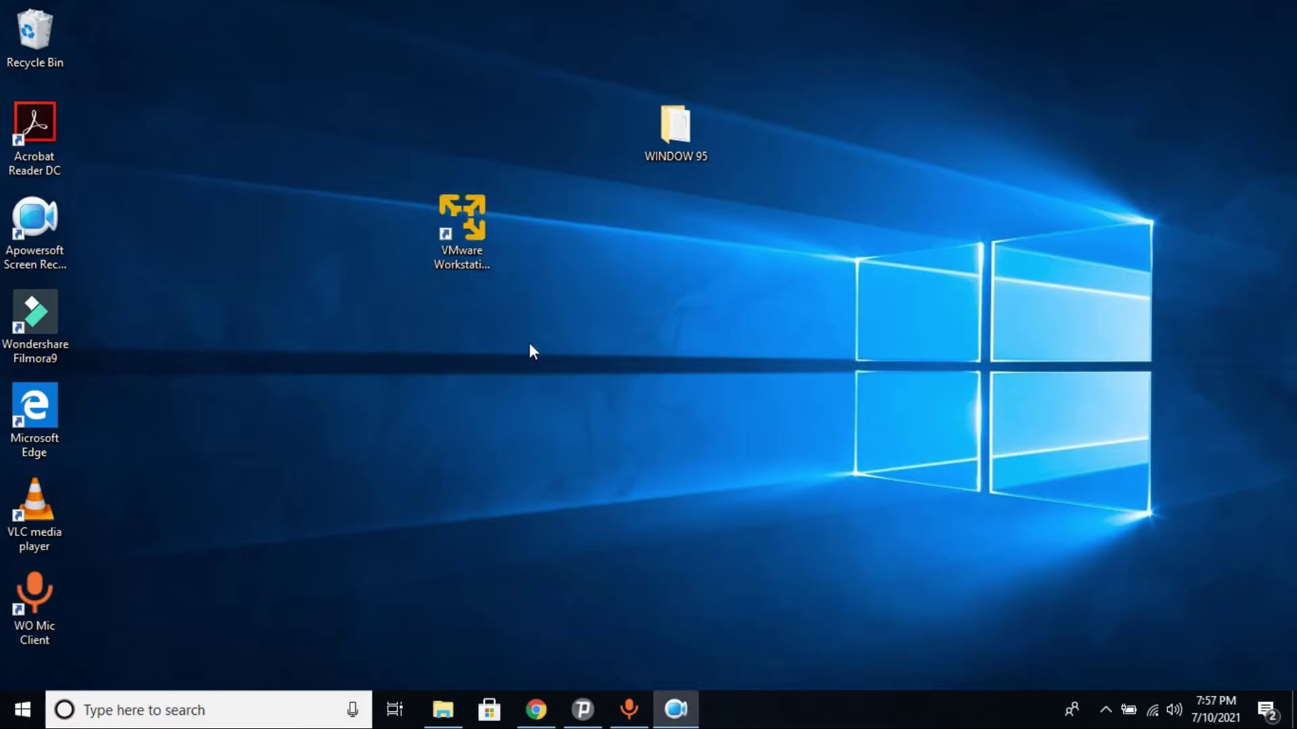
{"action": "left_click", "coordinate": [454, 243]}
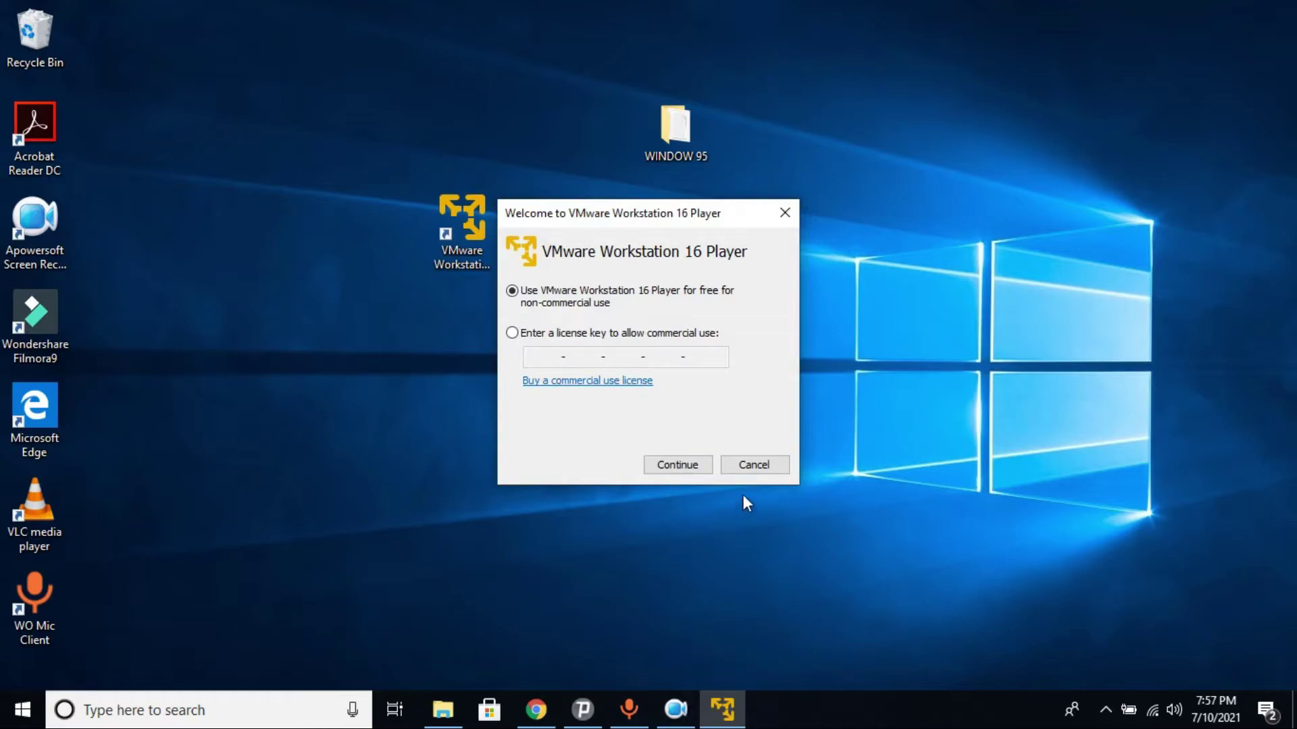
{"action": "left_click", "coordinate": [691, 466]}
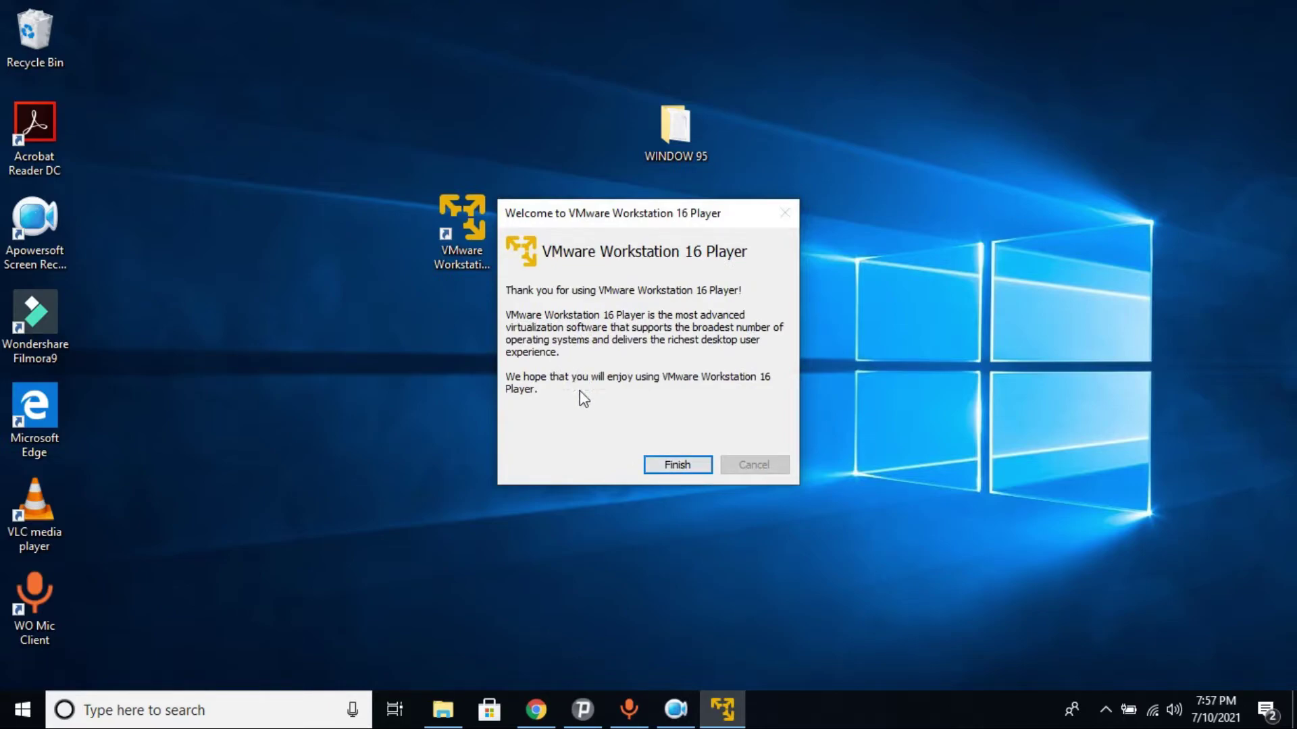
{"action": "left_click", "coordinate": [689, 463]}
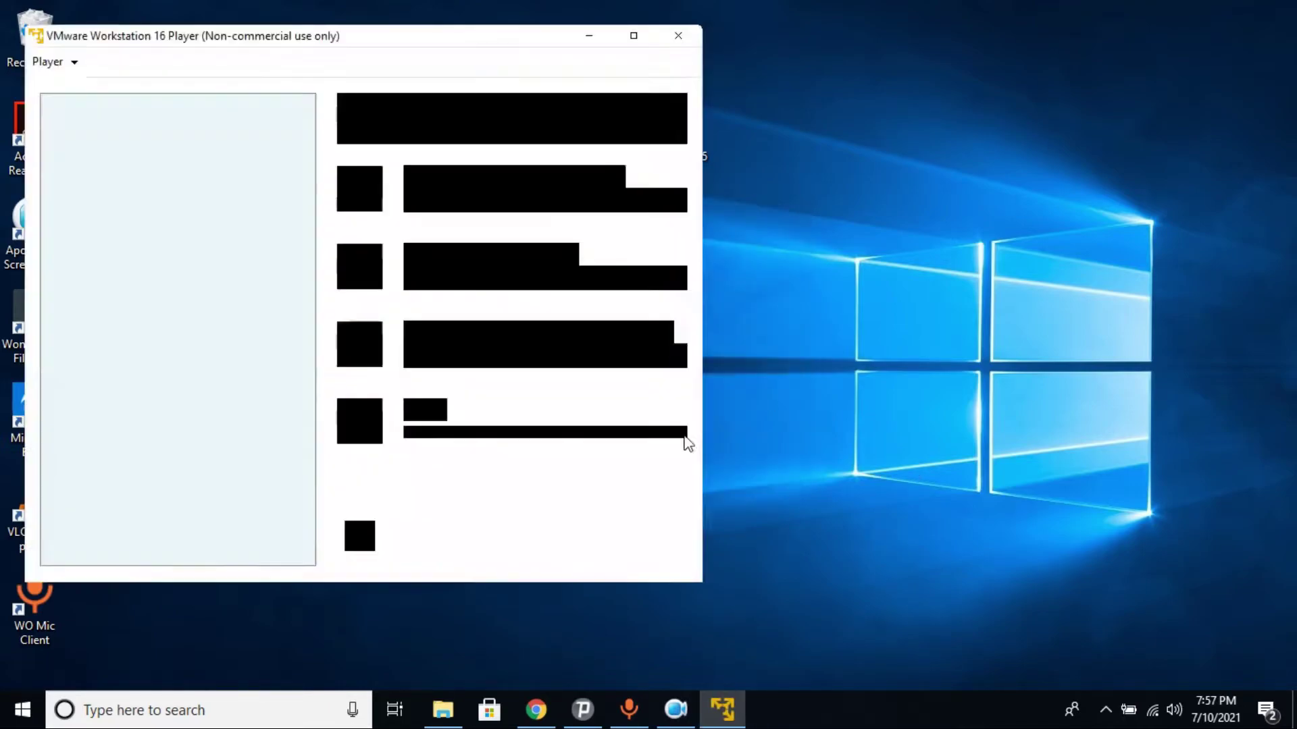
{"action": "left_click", "coordinate": [634, 35]}
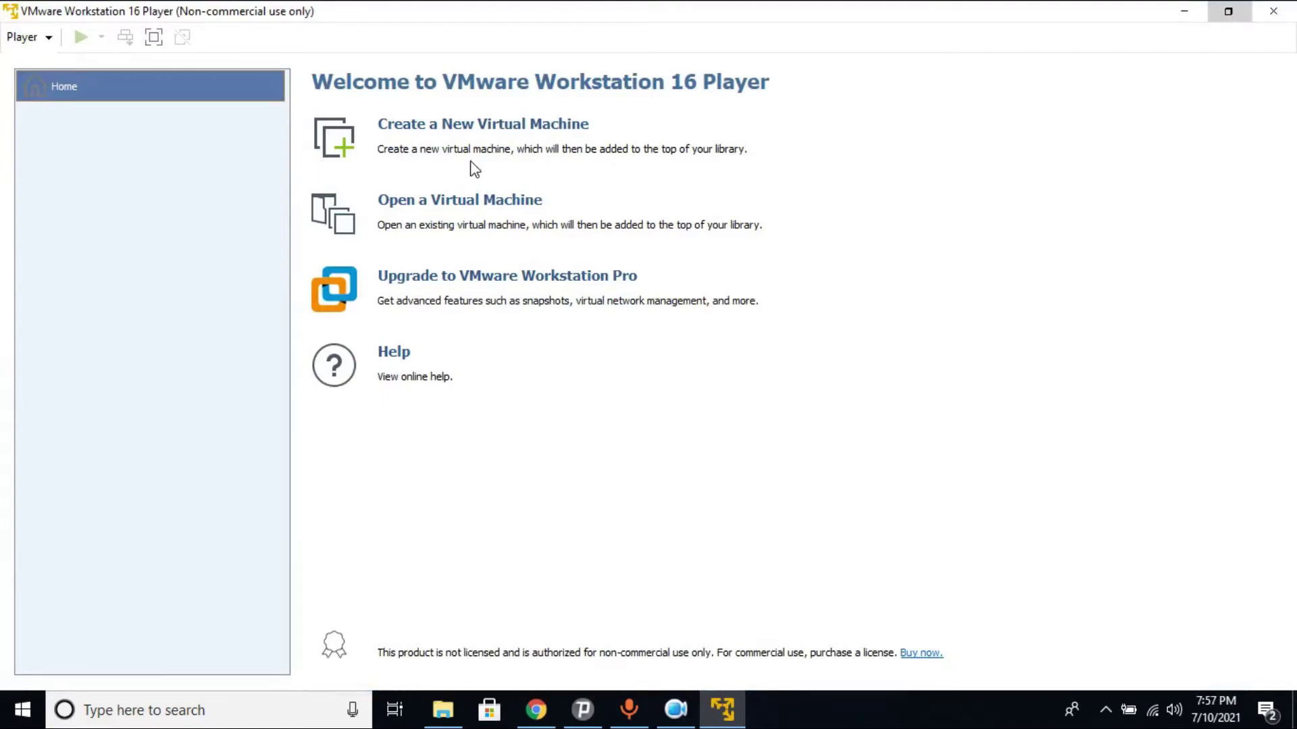
Start the New Virtual Machine Wizard and move its window to the left
{"action": "left_click", "coordinate": [555, 126]}
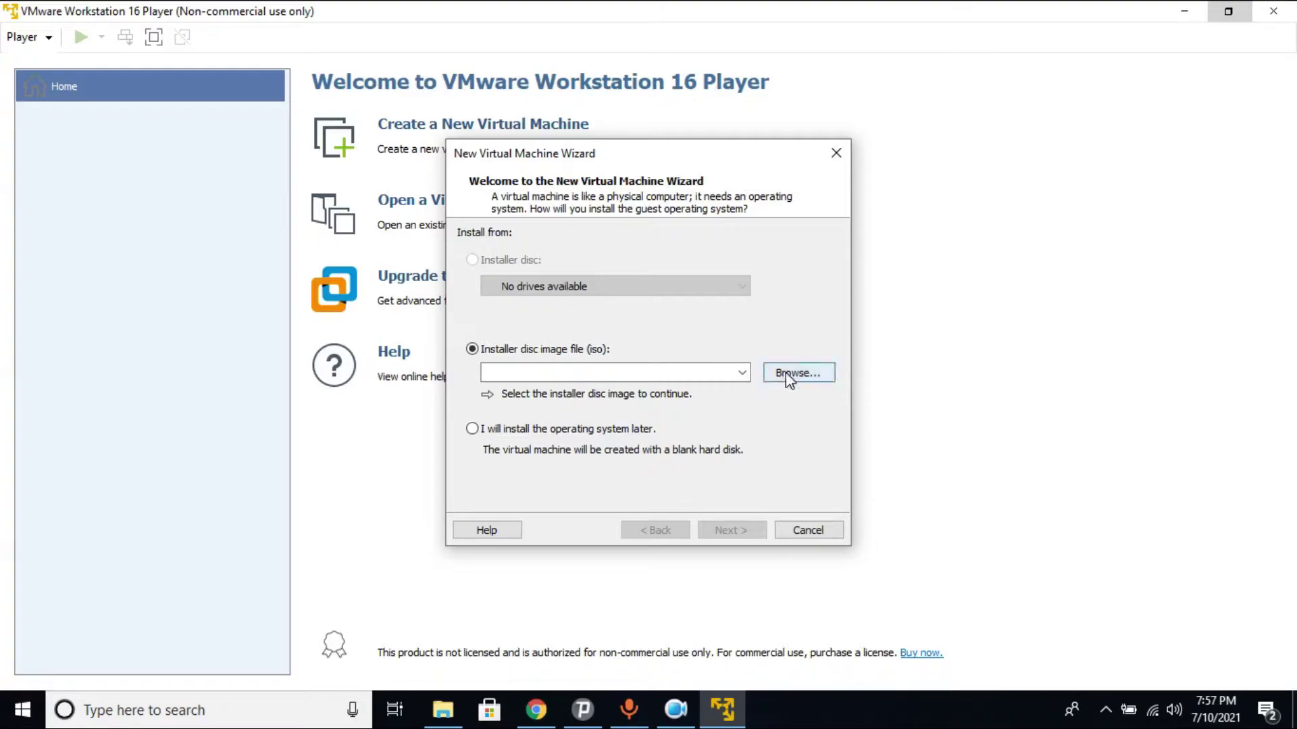
{"action": "left_click_drag", "start_coordinate": [720, 160], "coordinate": [643, 160]}
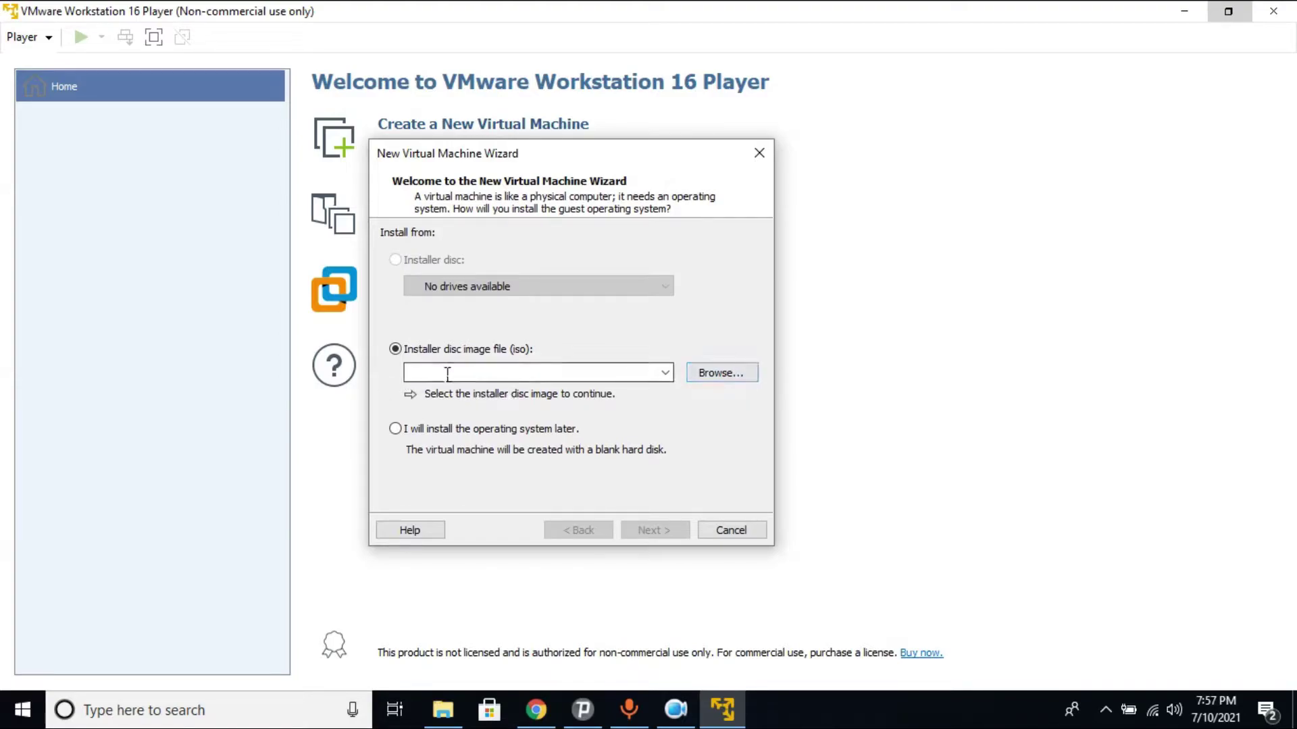
{"action": "left_click_drag", "start_coordinate": [517, 154], "coordinate": [462, 125]}
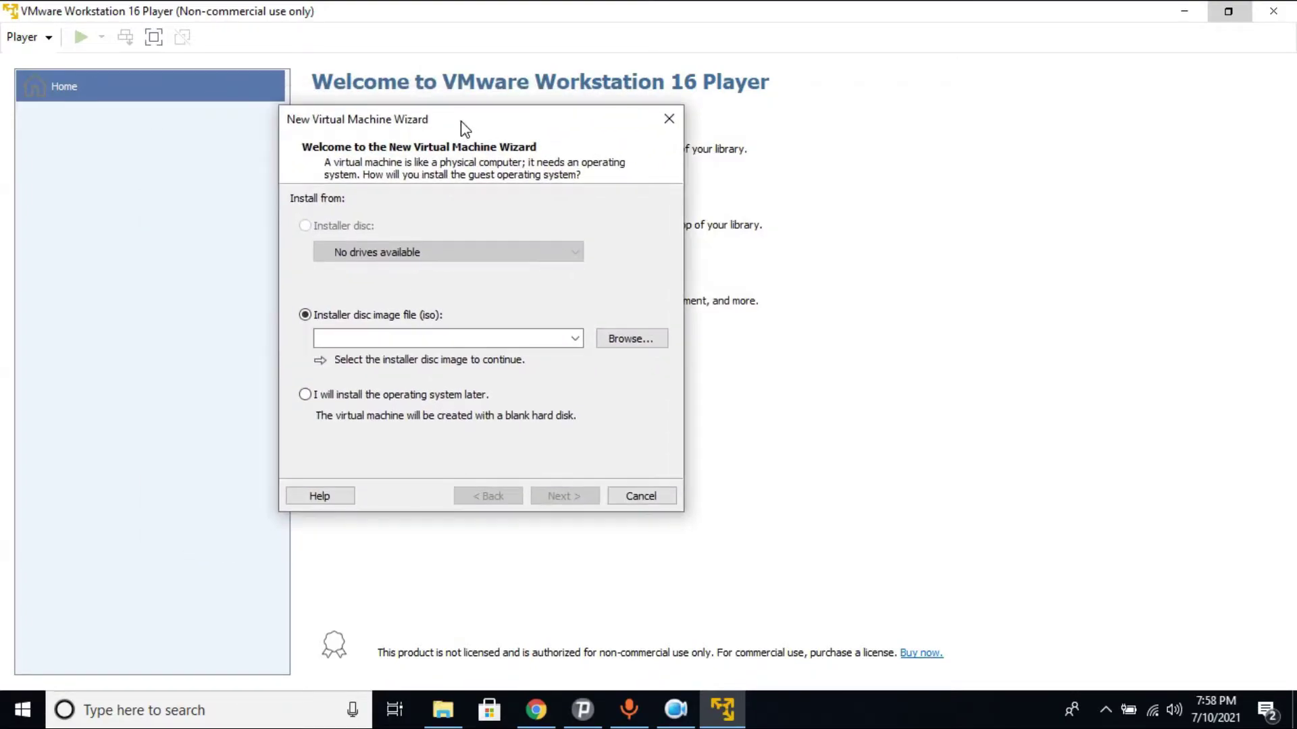
Browse Desktop > WINDOW 95 for a disc image, find none, then minimize the Player
{"action": "left_click", "coordinate": [641, 341]}
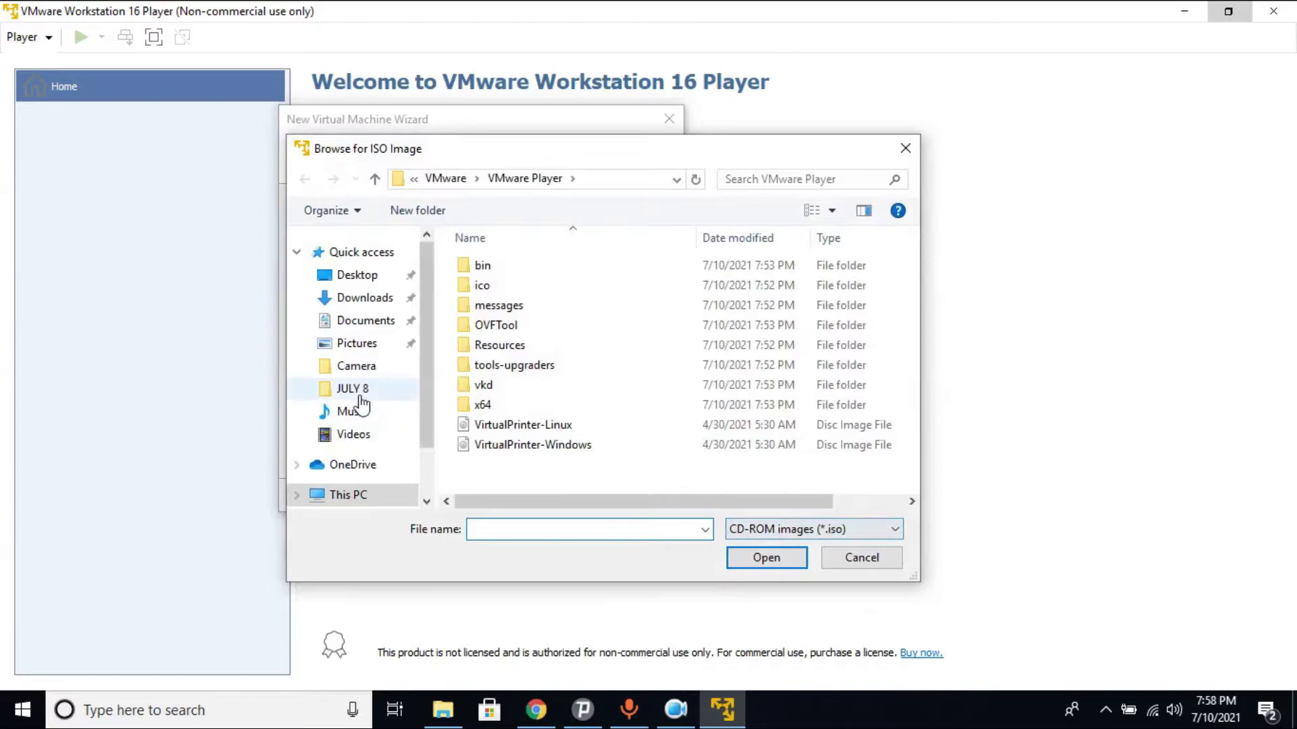
{"action": "left_click", "coordinate": [374, 277]}
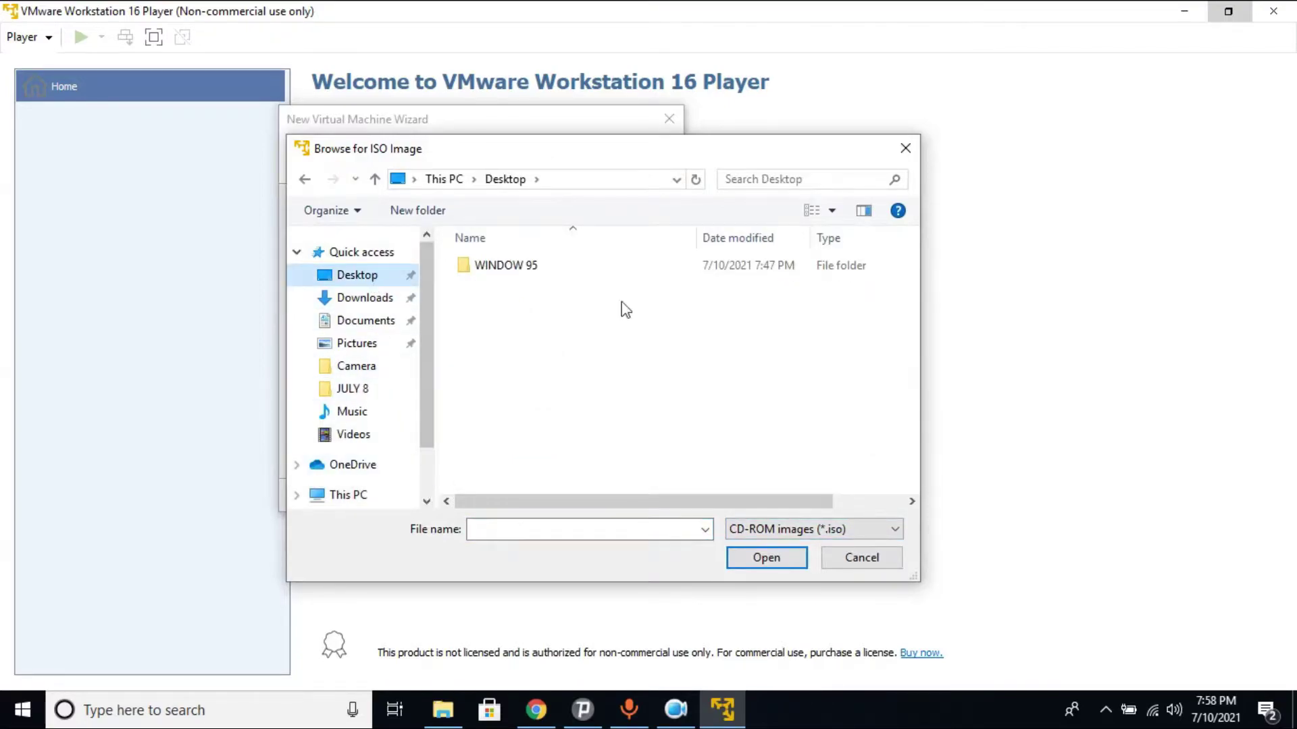
{"action": "double_click", "coordinate": [586, 267]}
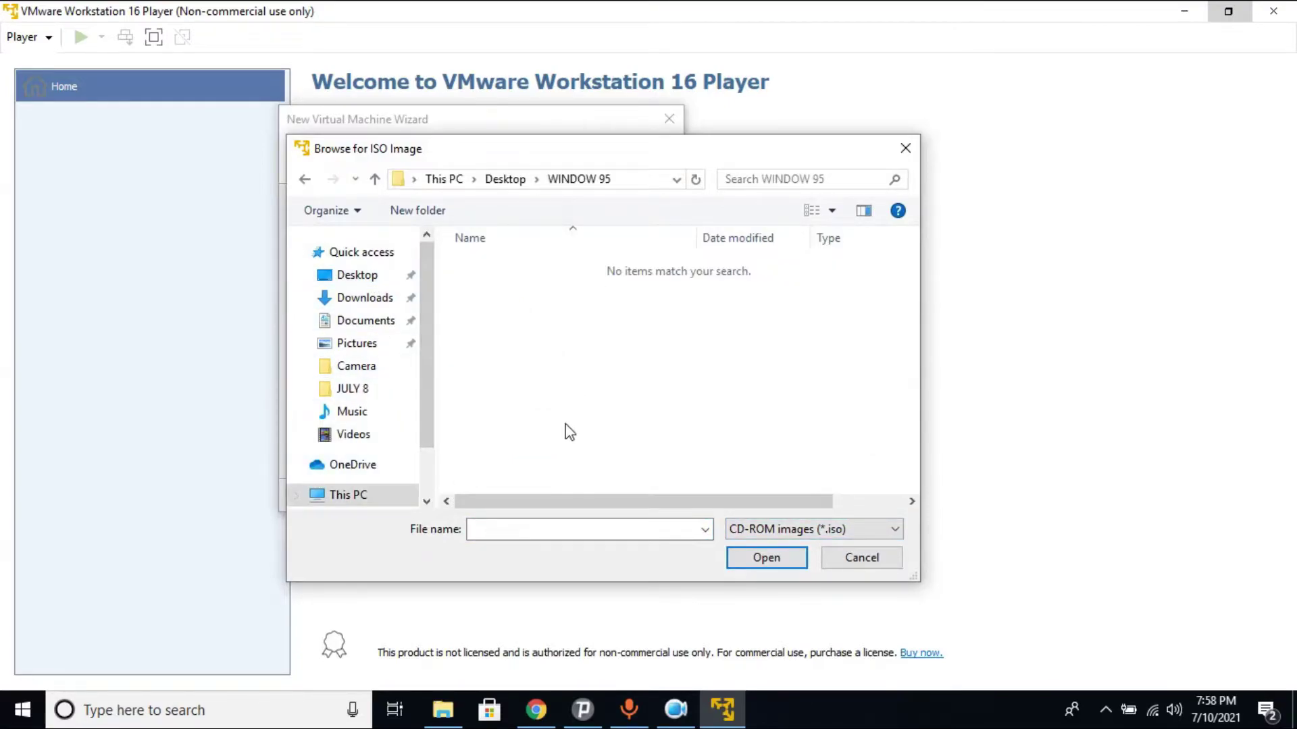
{"action": "left_click", "coordinate": [906, 148]}
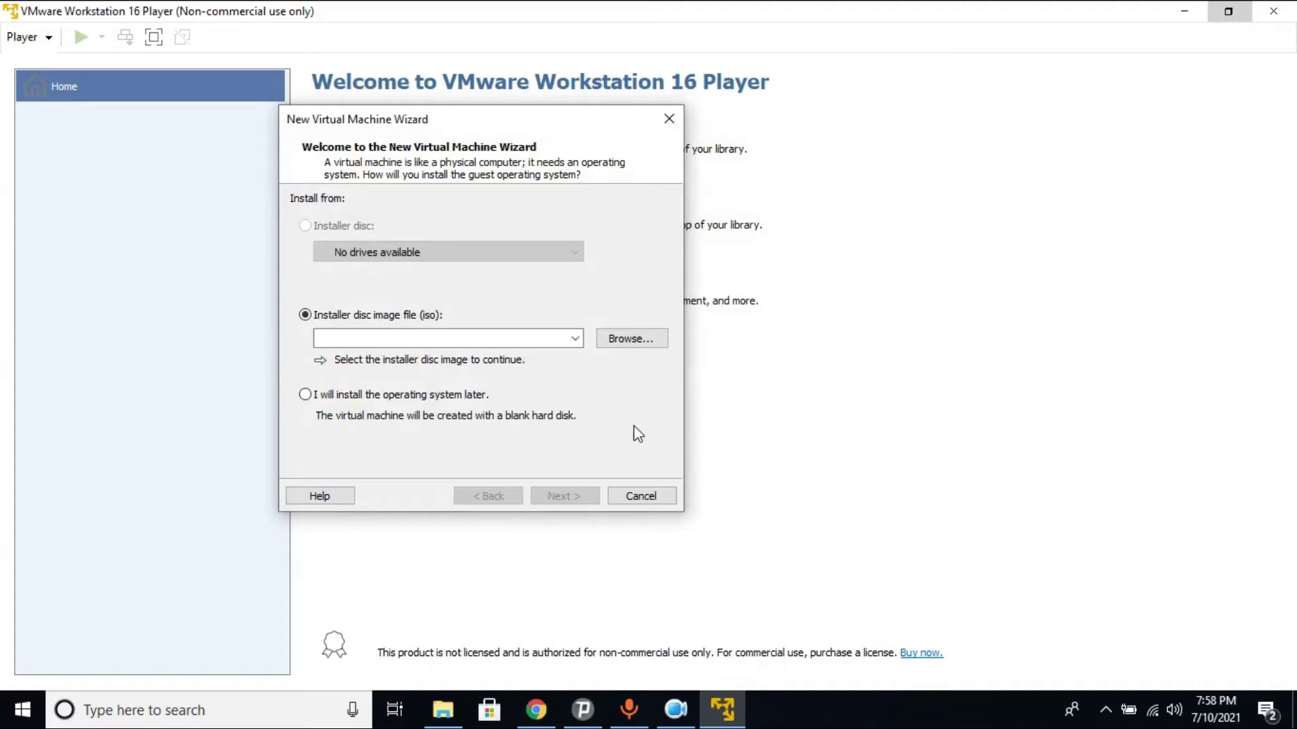
{"action": "left_click", "coordinate": [1187, 14]}
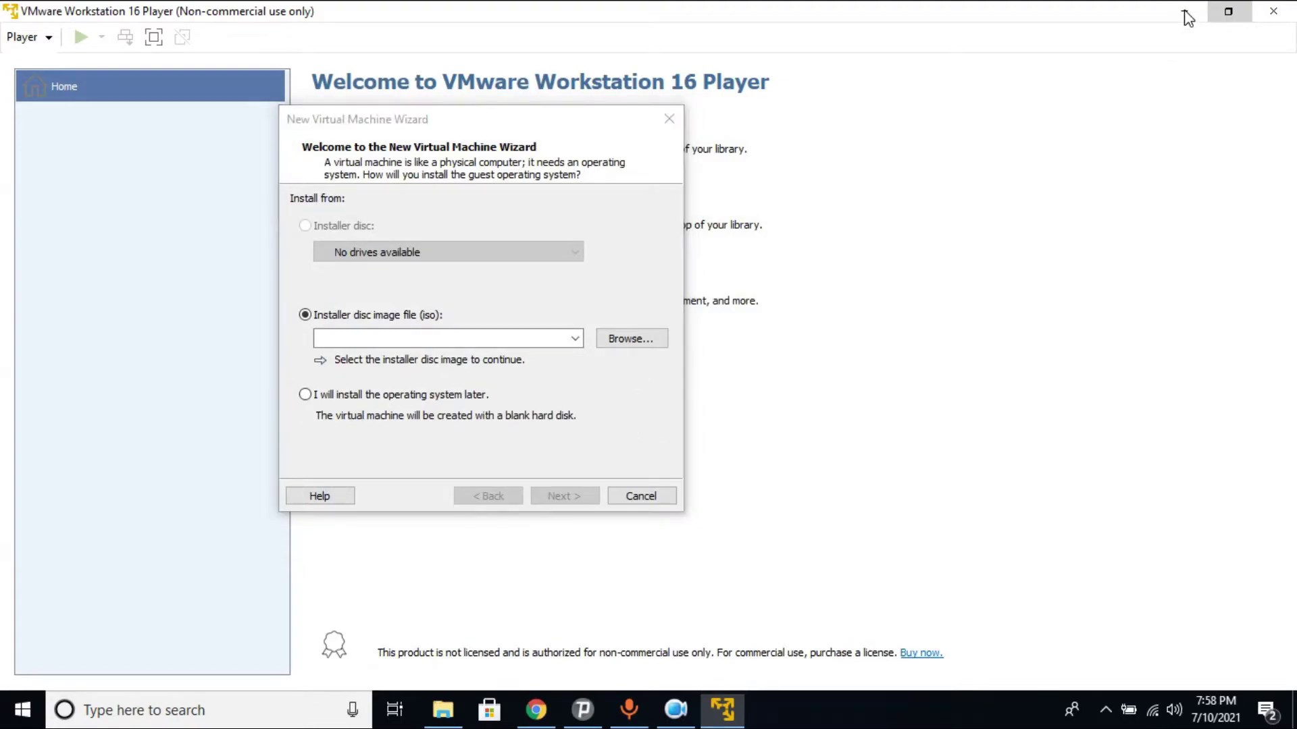
Extract the Windows 95 zip into the WINDOW 95 folder, answering Yes to All
{"action": "double_click", "coordinate": [686, 157]}
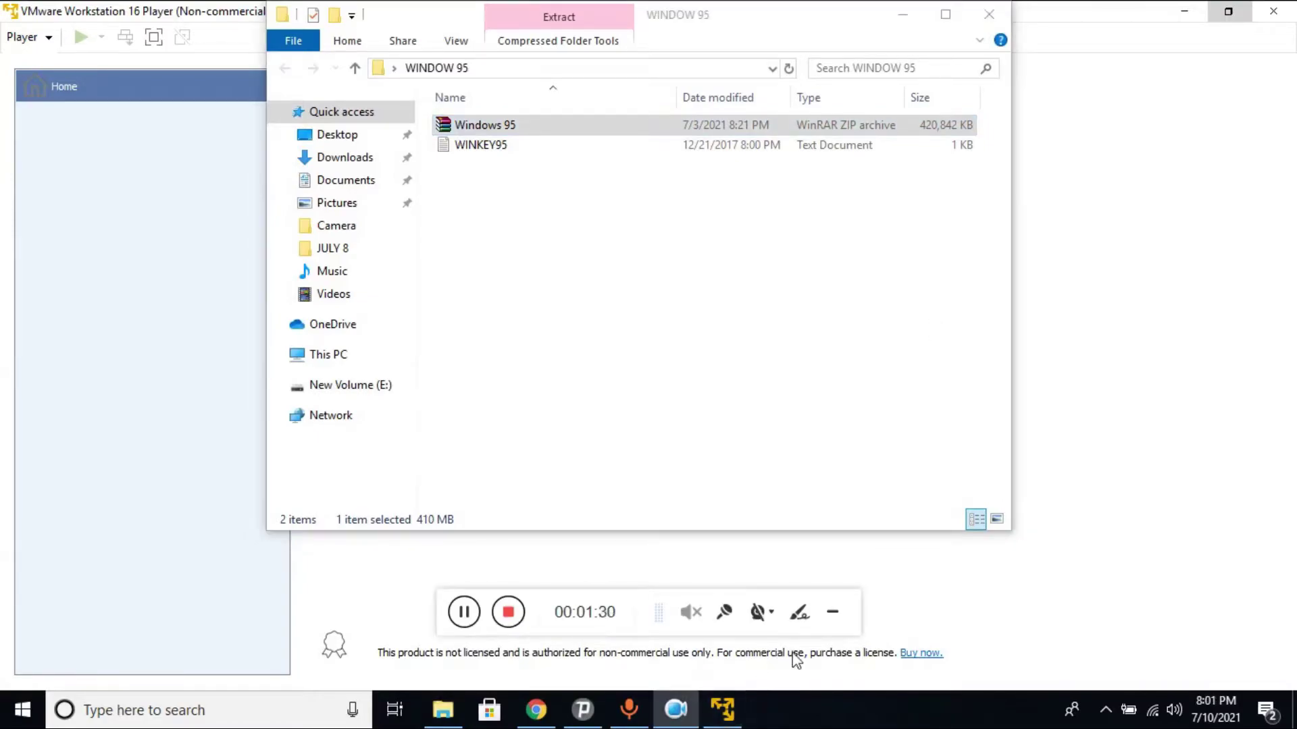
{"action": "left_click", "coordinate": [834, 612]}
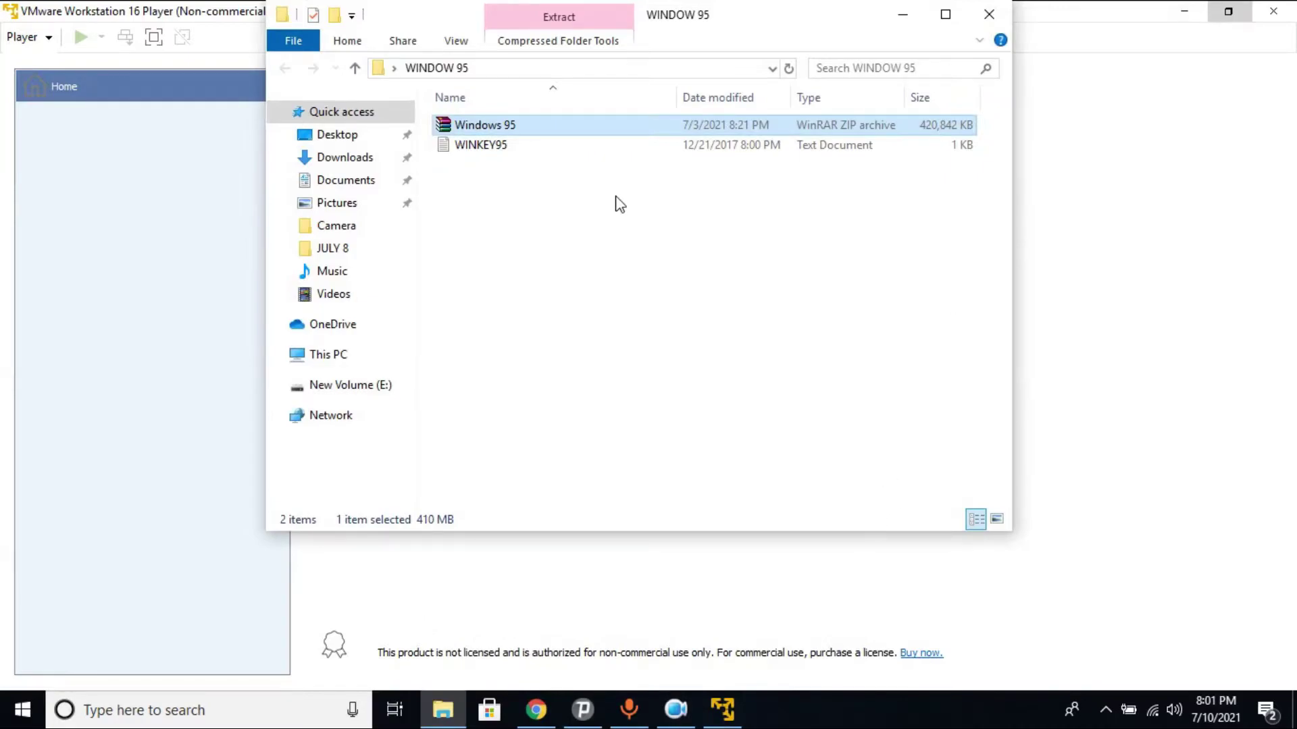
{"action": "right_click", "coordinate": [611, 124]}
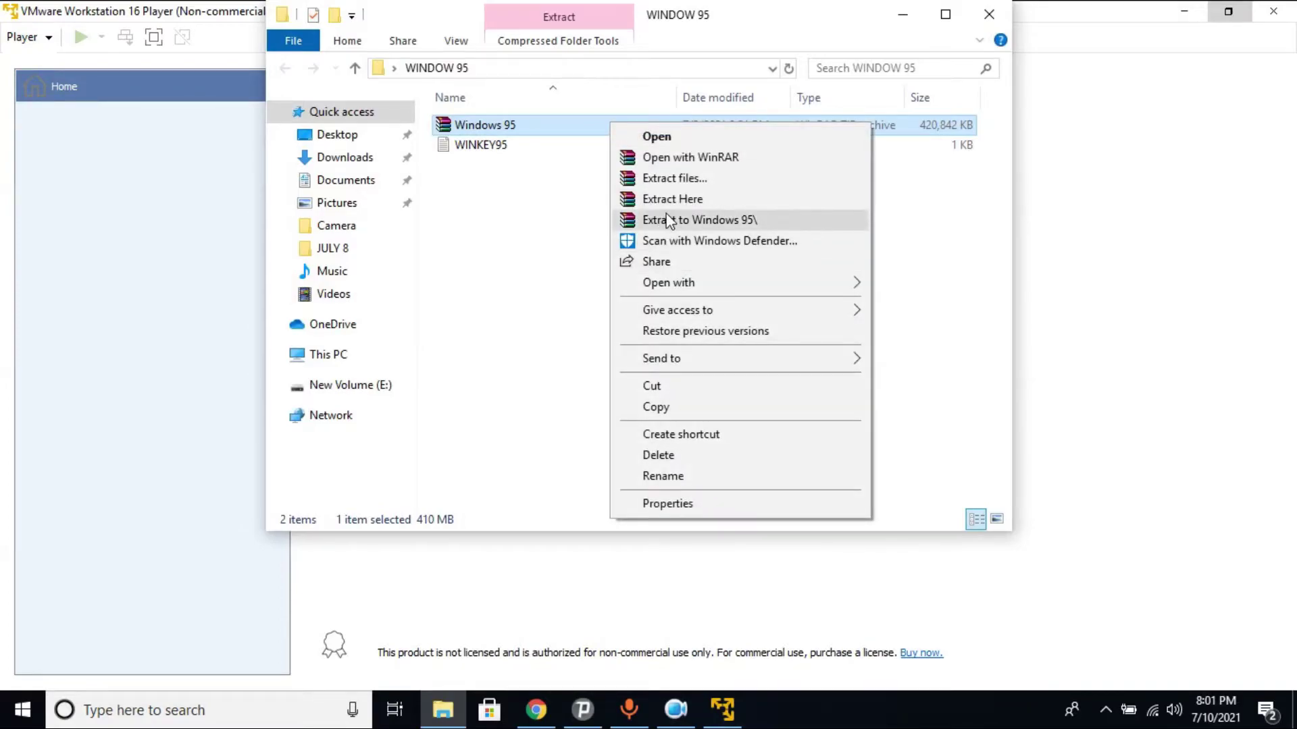
{"action": "left_click", "coordinate": [479, 191]}
{"action": "right_click", "coordinate": [541, 126]}
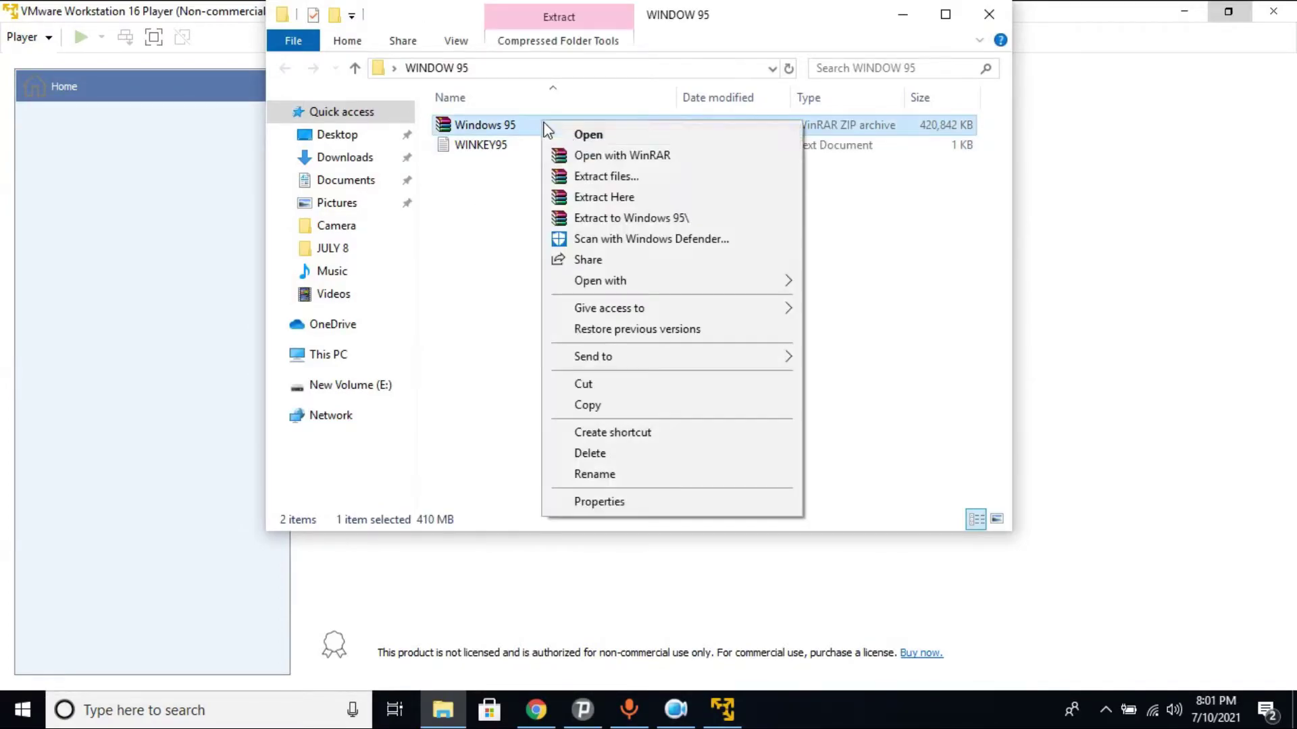
{"action": "left_click", "coordinate": [630, 195]}
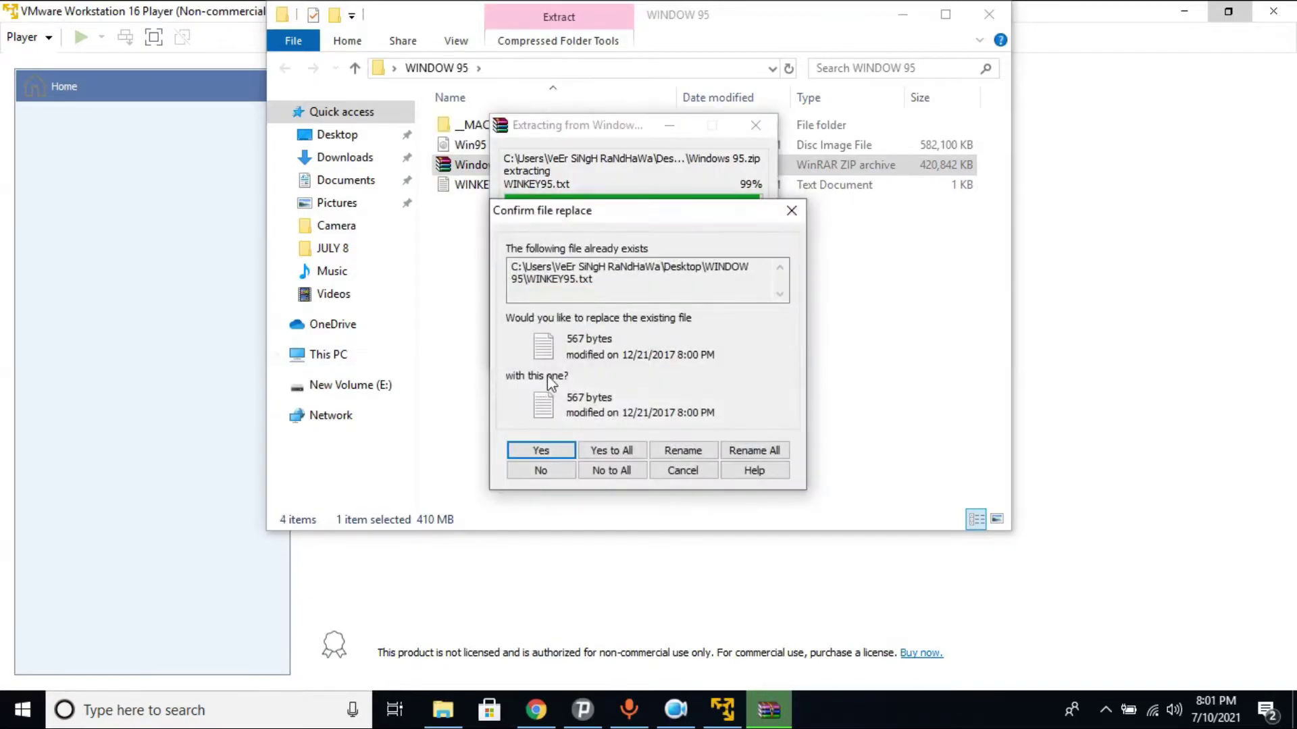
{"action": "left_click", "coordinate": [628, 451]}
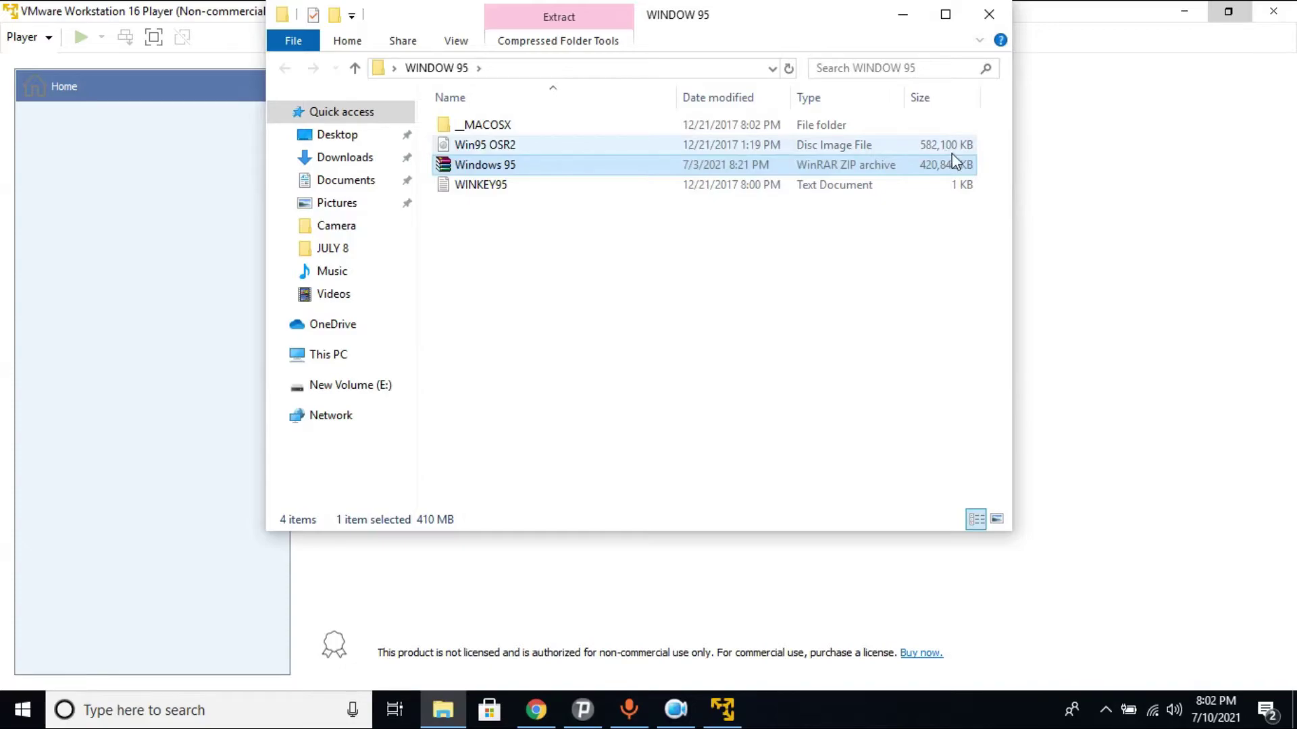
Check the extracted Win95 OSR2 disc image beside WINKEY95, then close the folder
{"action": "left_click", "coordinate": [598, 318]}
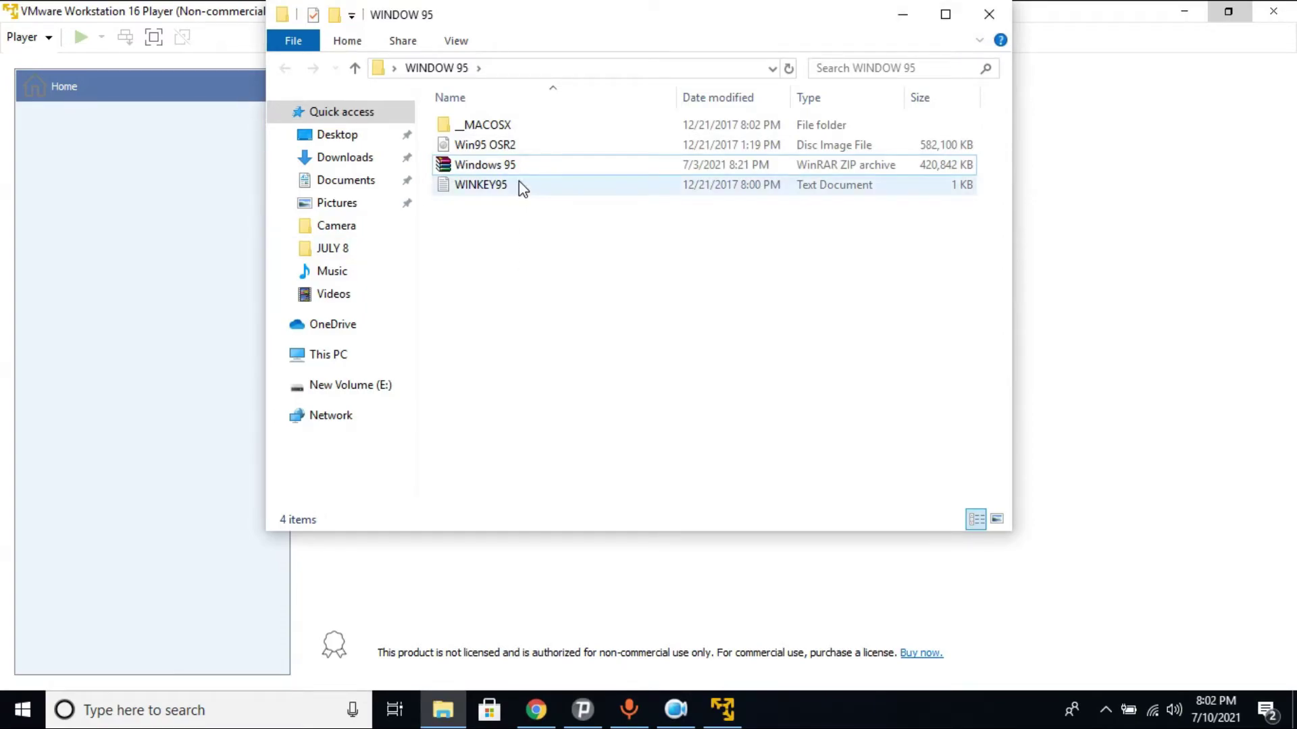
{"action": "left_click_drag", "start_coordinate": [519, 181], "coordinate": [528, 259]}
{"action": "left_click", "coordinate": [519, 147]}
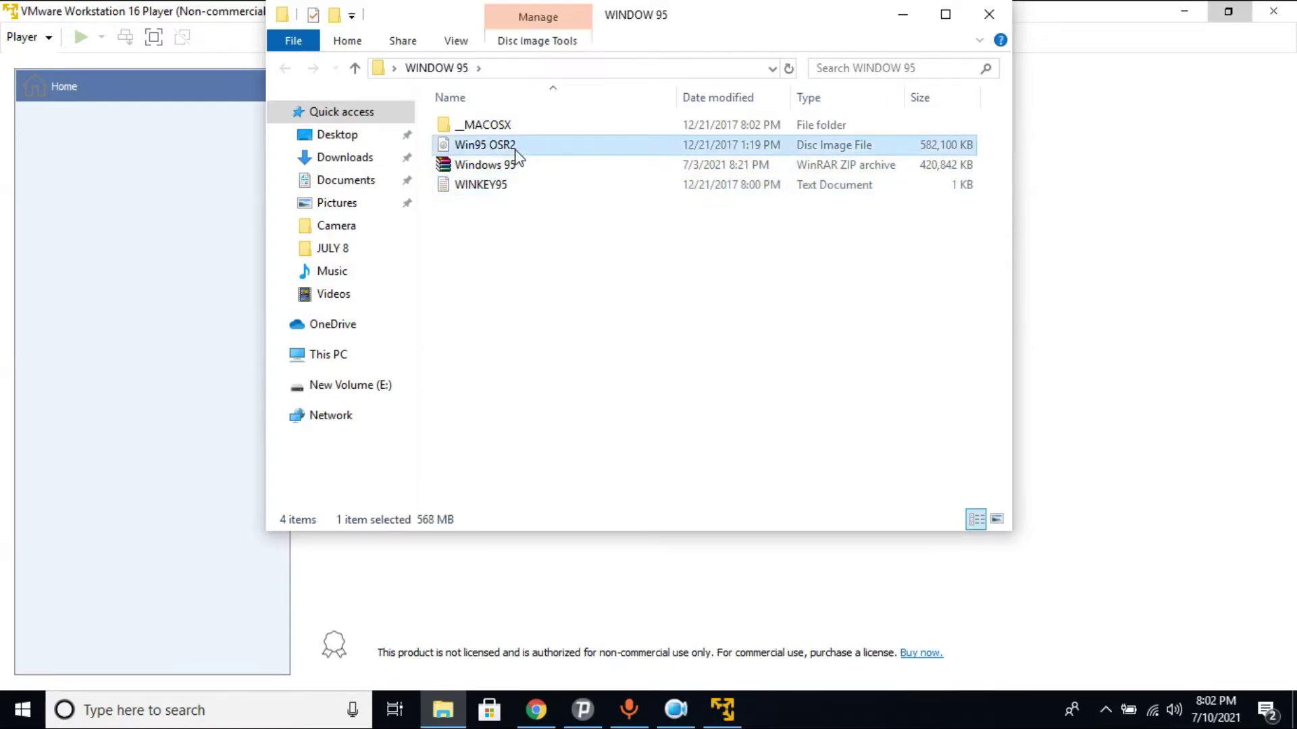
{"action": "left_click", "coordinate": [980, 21]}
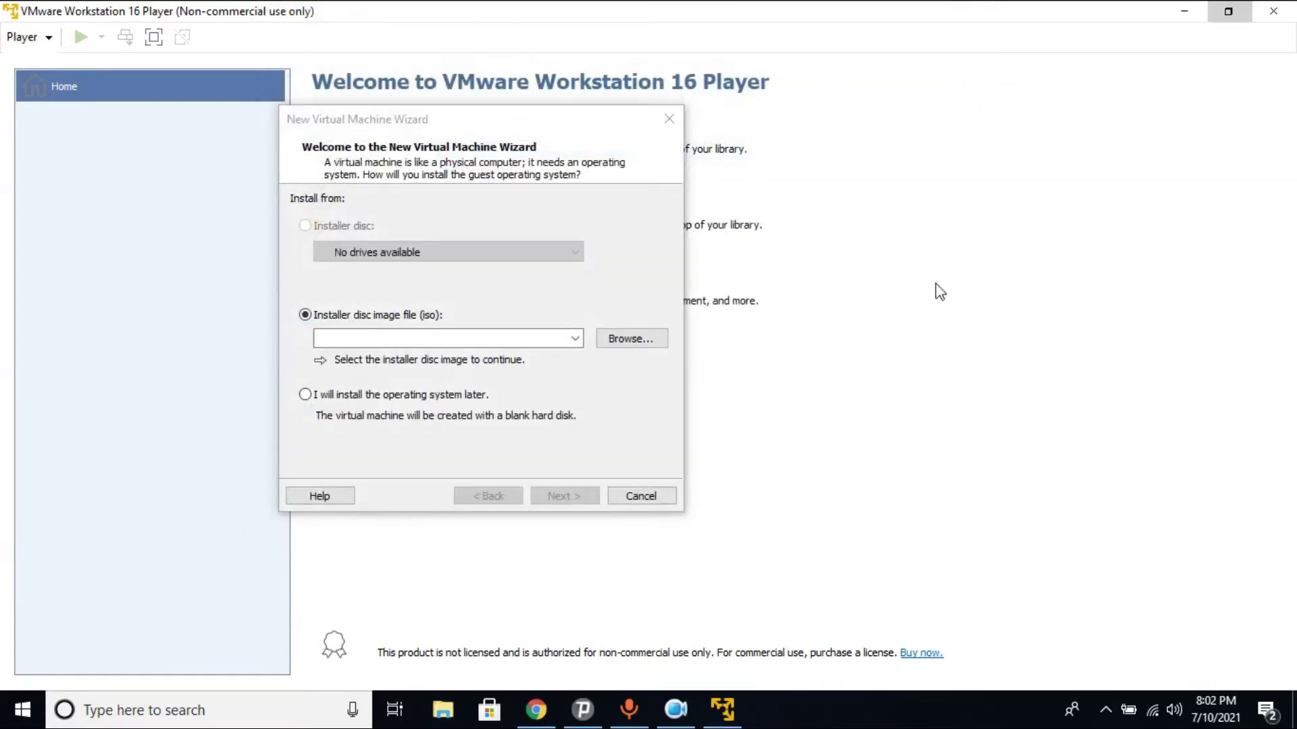
Choose the Win95 OSR2 disc image from Desktop > WINDOW 95 as the install source and continue
{"action": "left_click", "coordinate": [641, 346]}
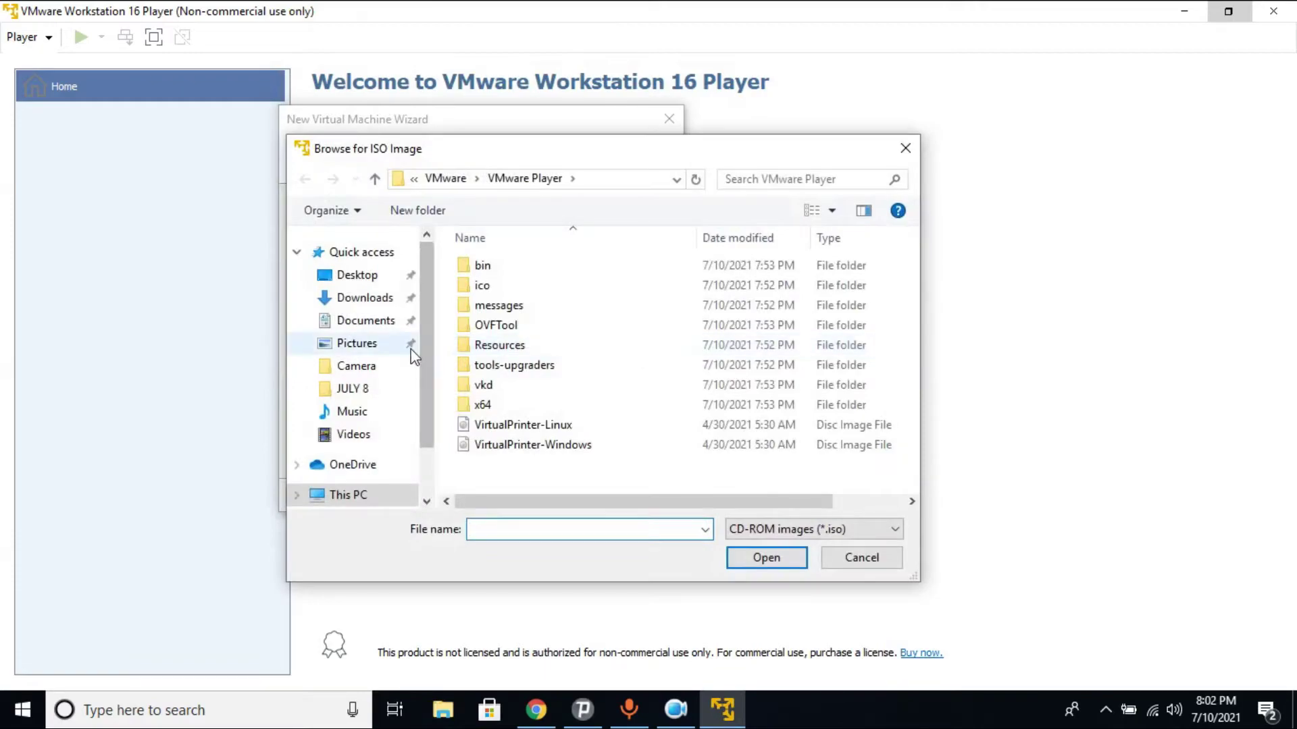
{"action": "left_click", "coordinate": [358, 278]}
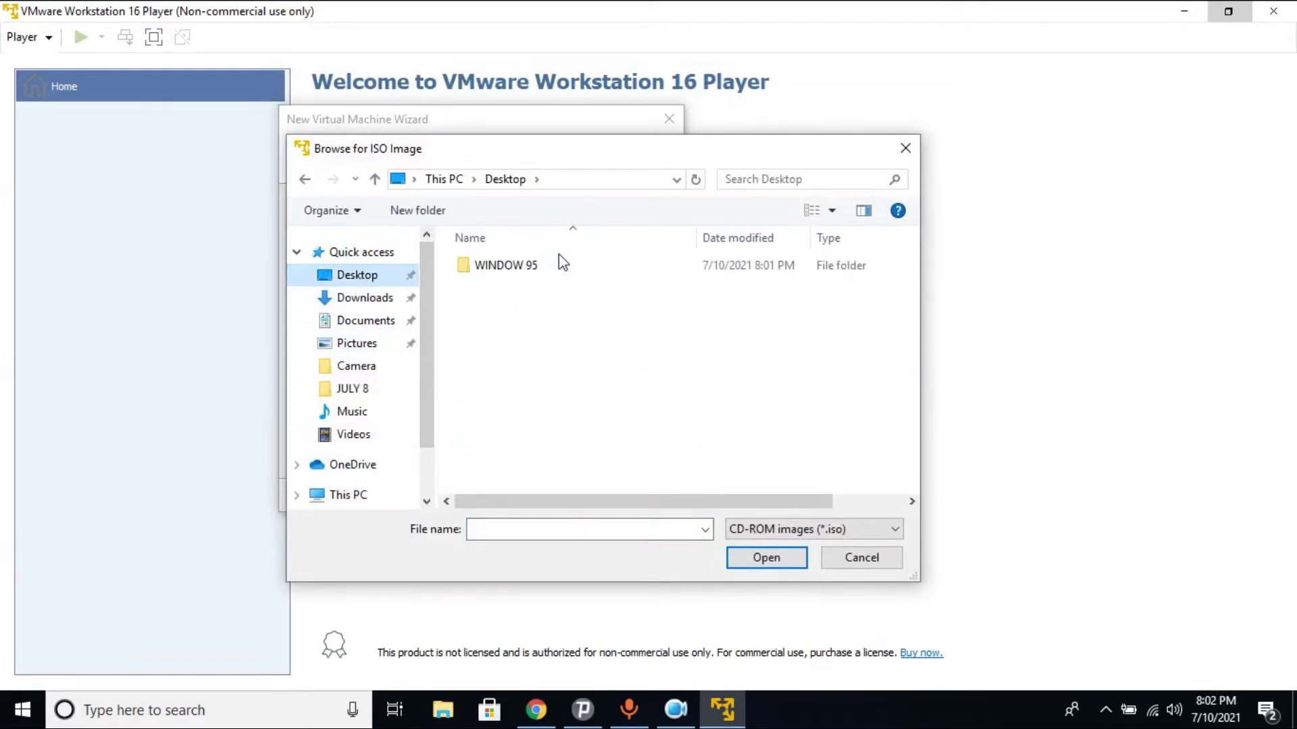
{"action": "double_click", "coordinate": [573, 266]}
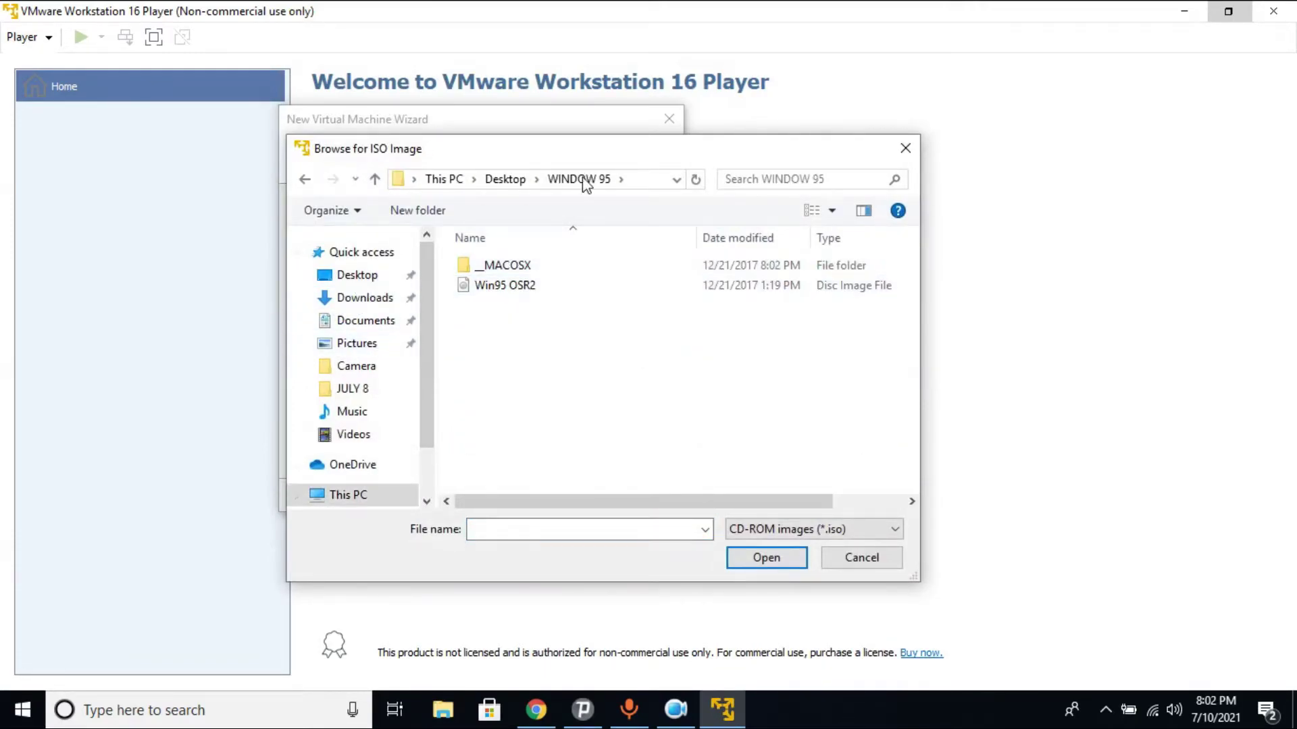
{"action": "left_click_drag", "start_coordinate": [627, 159], "coordinate": [718, 92]}
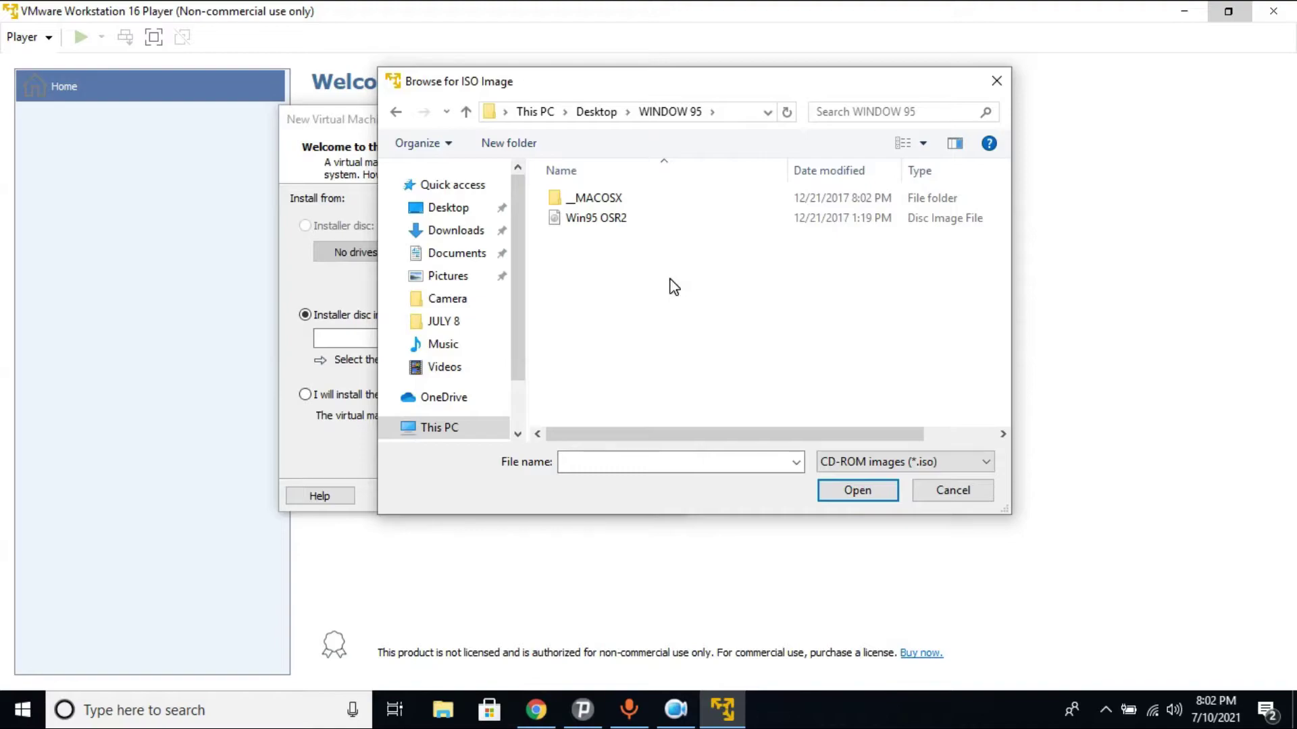
{"action": "left_click", "coordinate": [677, 715]}
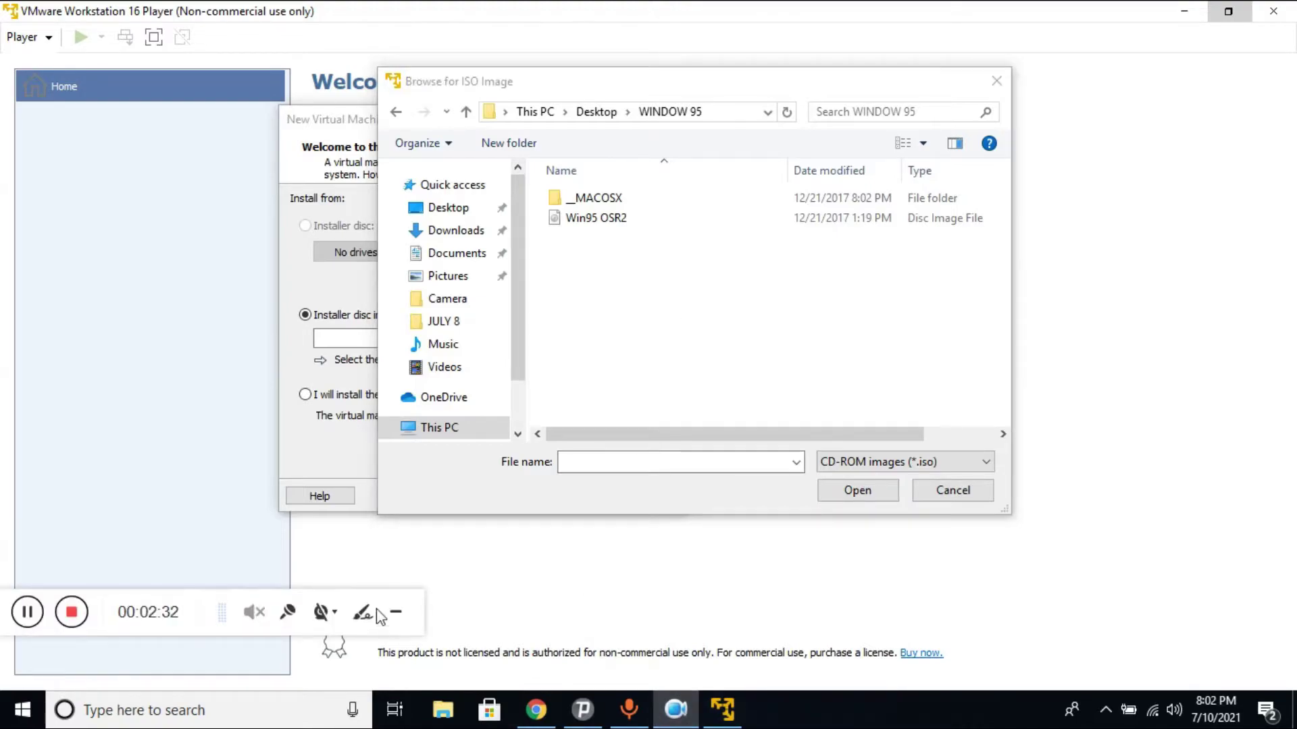
{"action": "left_click", "coordinate": [401, 615]}
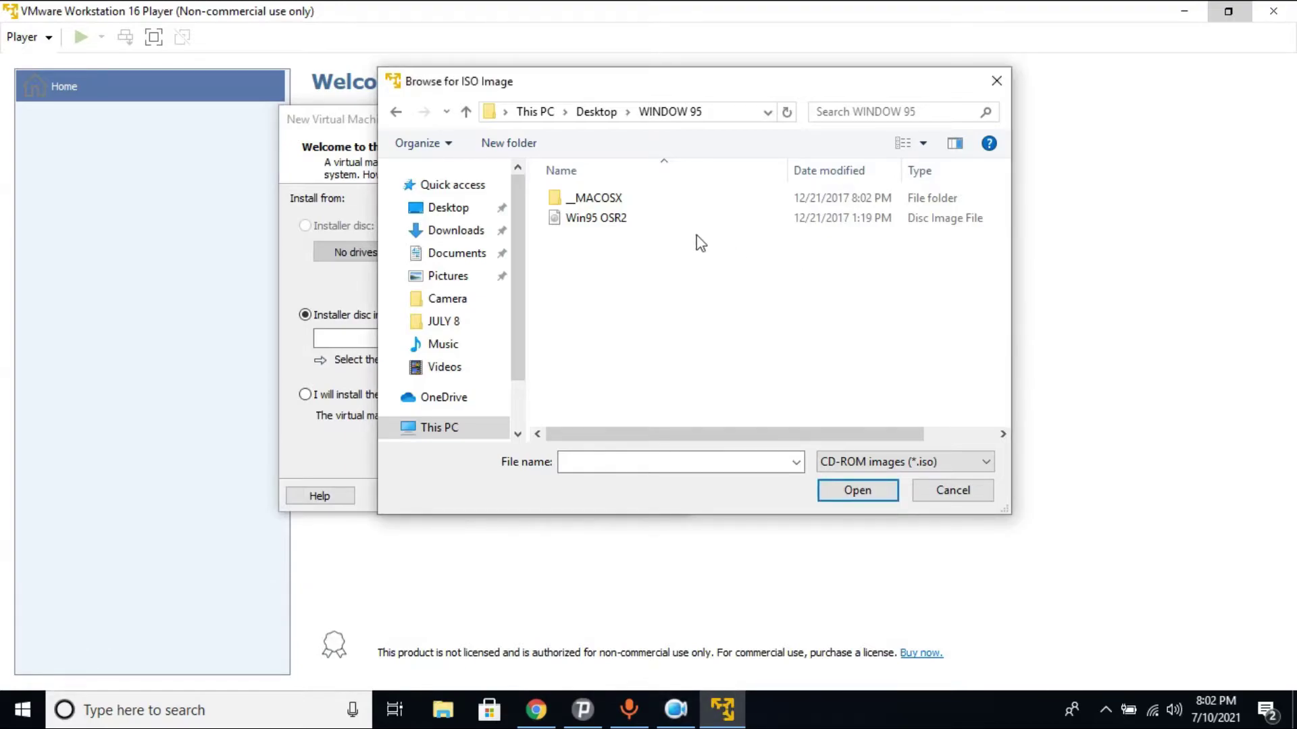
{"action": "double_click", "coordinate": [679, 227]}
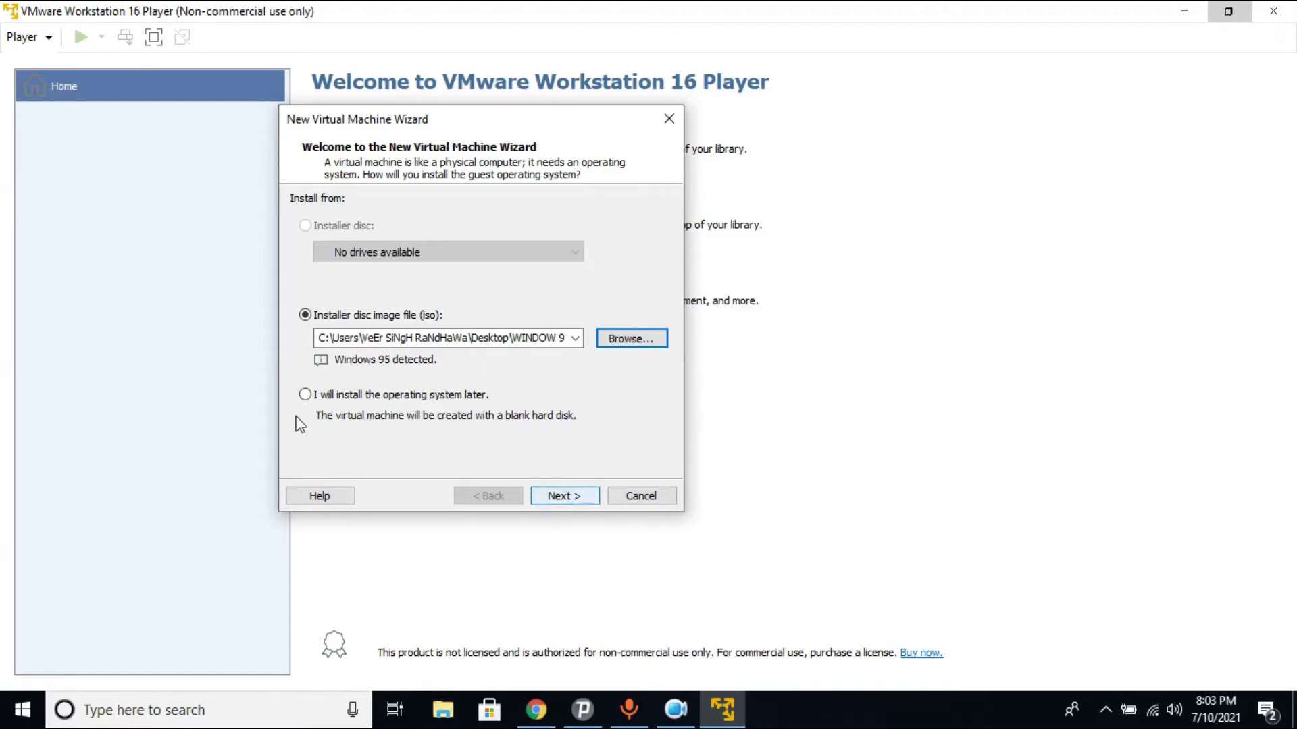
{"action": "left_click", "coordinate": [565, 496]}
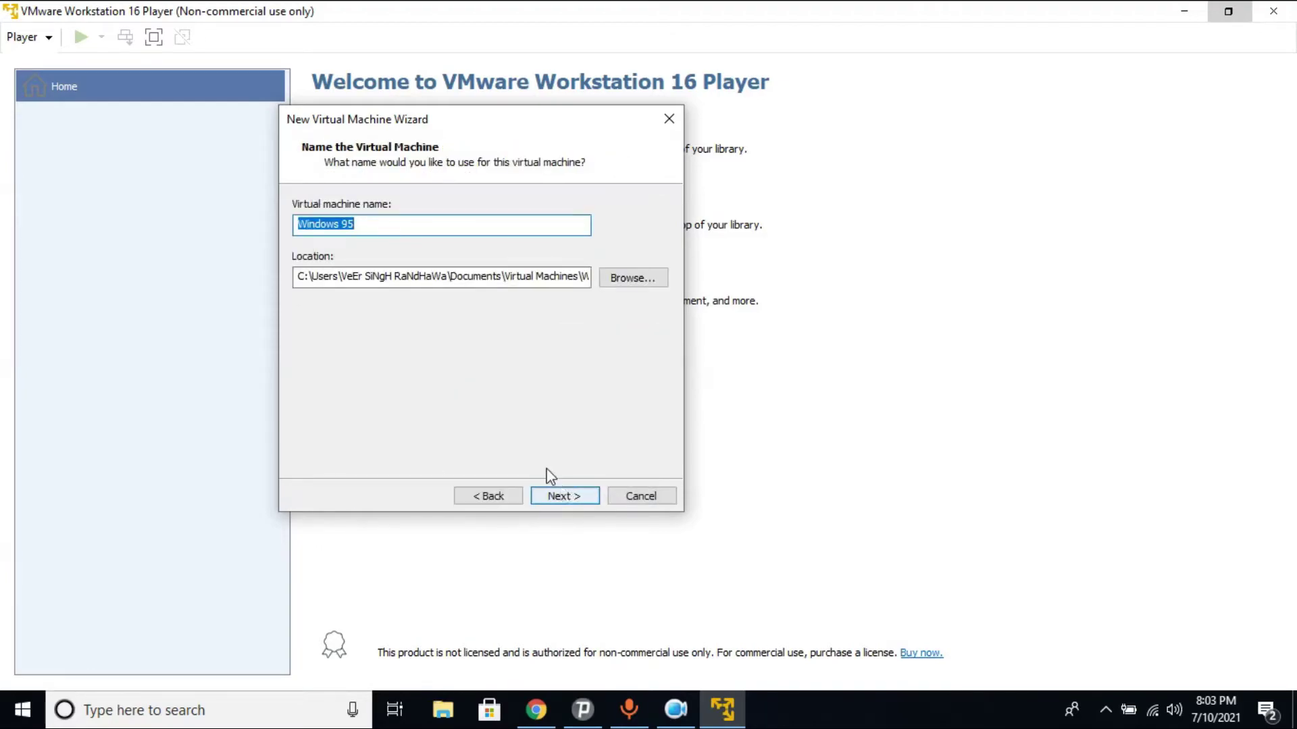
Keep the suggested name 'Windows 95' and advance to the 8.0 GB disk capacity page
{"action": "left_click", "coordinate": [410, 229]}
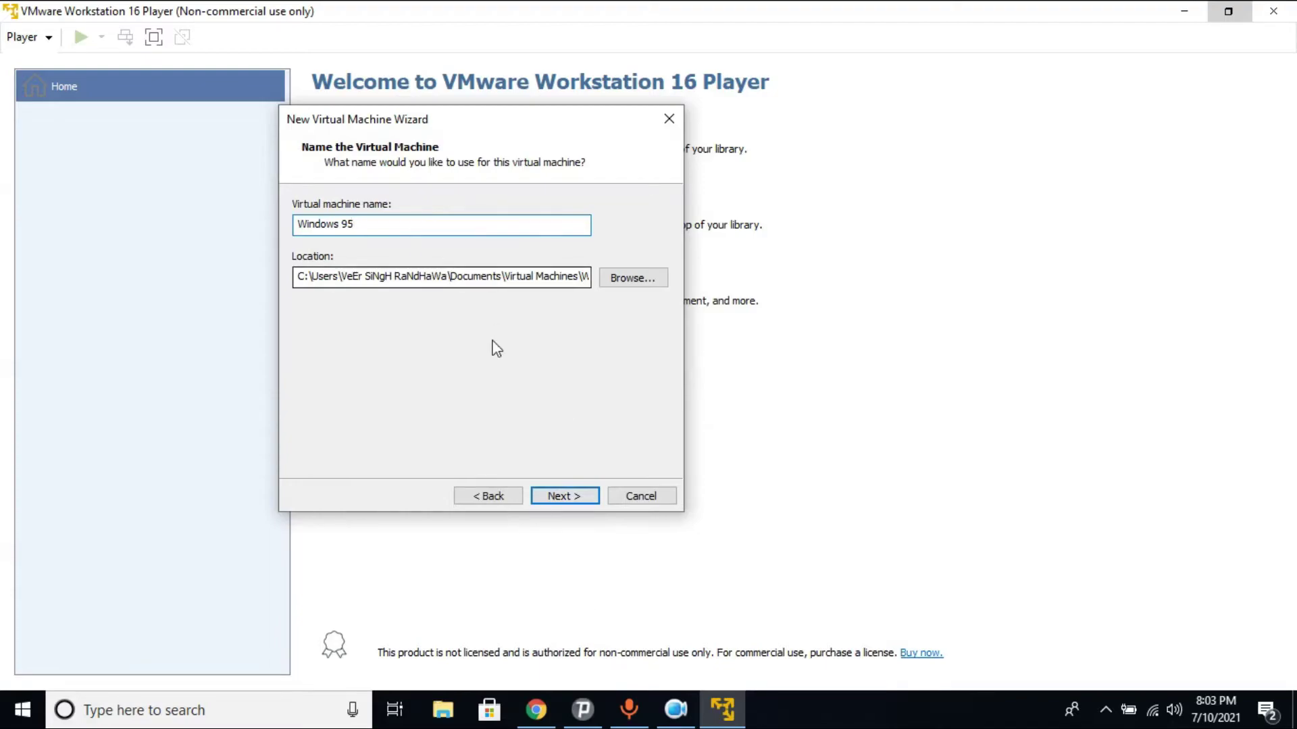
{"action": "left_click", "coordinate": [575, 503]}
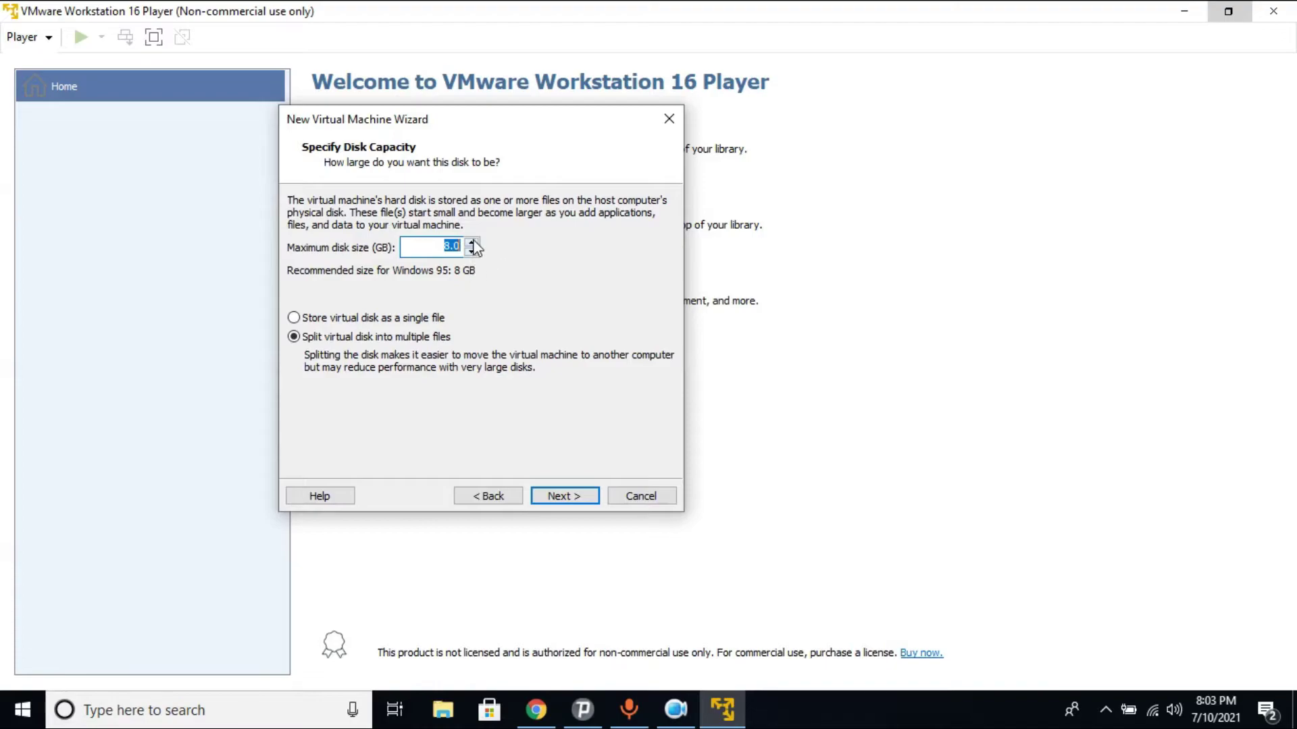
Set the virtual disk to 16.0 GB stored as a single file and advance to the summary
{"action": "left_click", "coordinate": [472, 242]}
{"action": "left_click", "coordinate": [472, 242]}
{"action": "left_click", "coordinate": [472, 242]}
{"action": "left_click", "coordinate": [471, 242]}
{"action": "left_click", "coordinate": [471, 242]}
{"action": "left_click", "coordinate": [472, 242]}
{"action": "left_click", "coordinate": [472, 244]}
{"action": "left_click", "coordinate": [472, 244]}
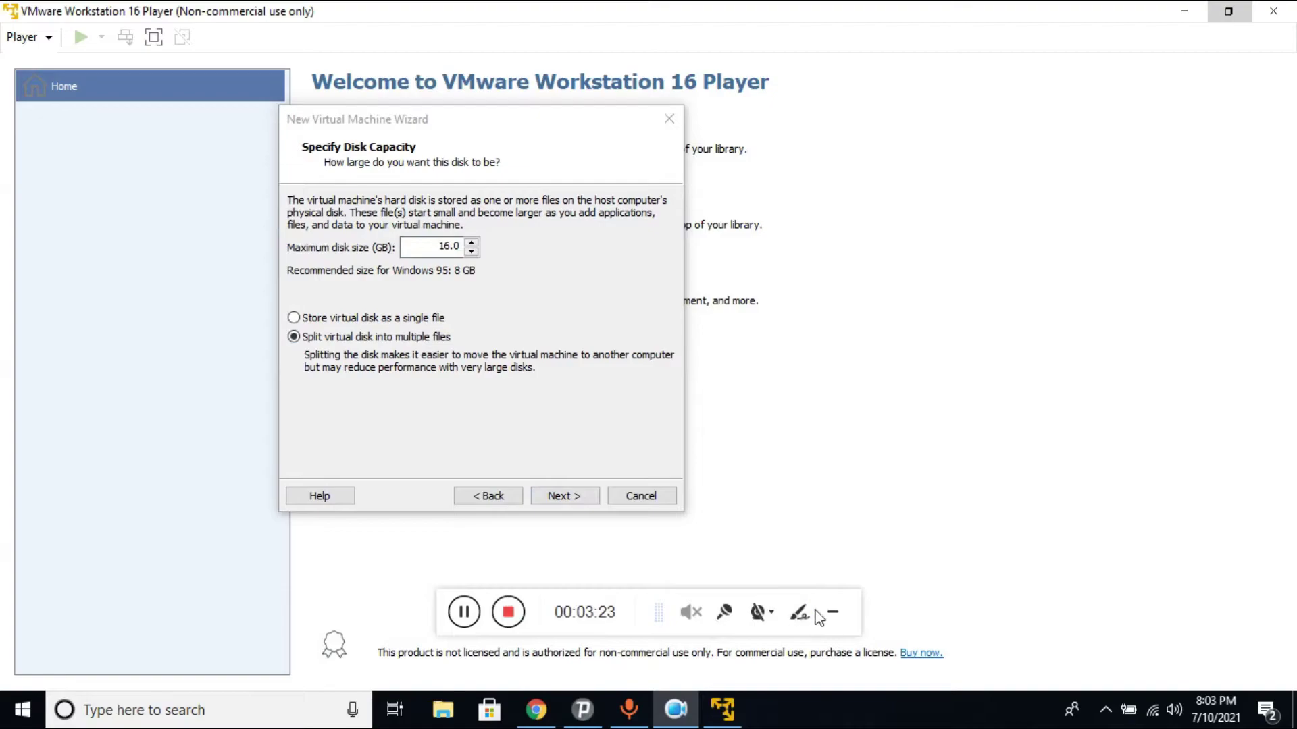
{"action": "left_click", "coordinate": [839, 613]}
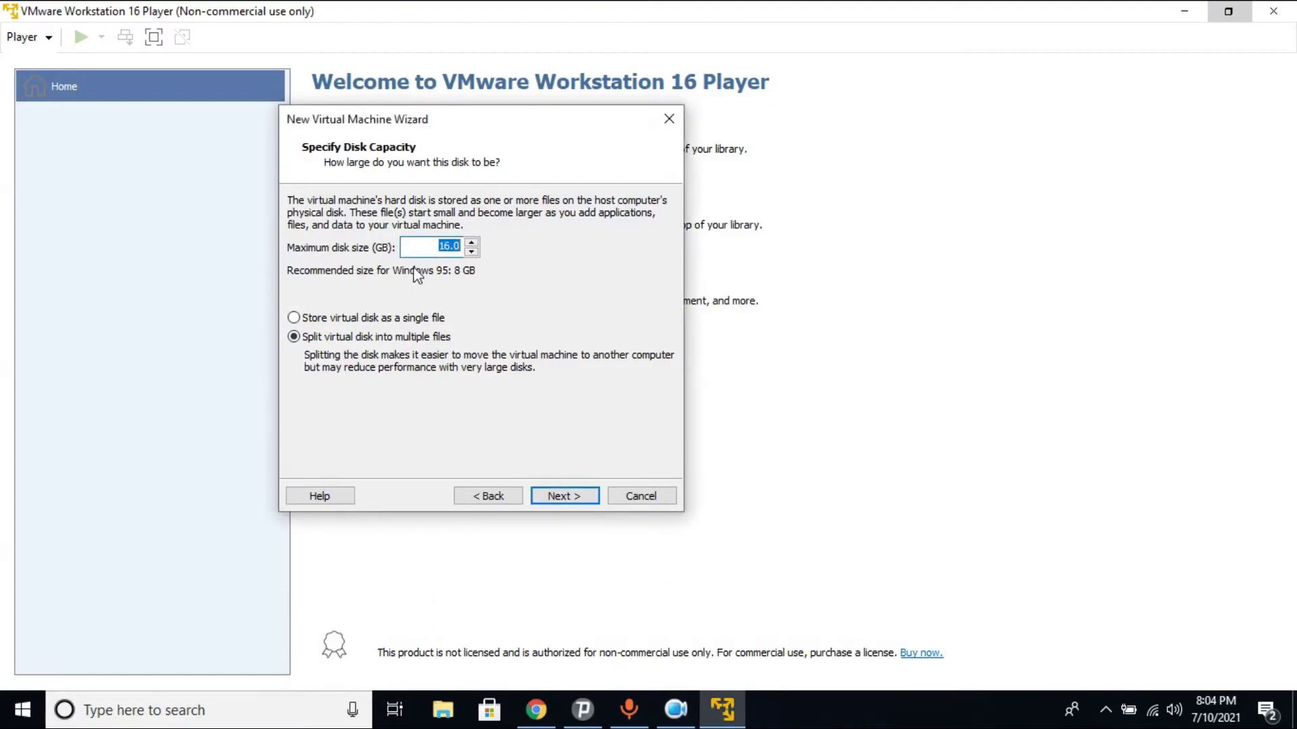
{"action": "left_click", "coordinate": [412, 320]}
{"action": "left_click", "coordinate": [583, 497]}
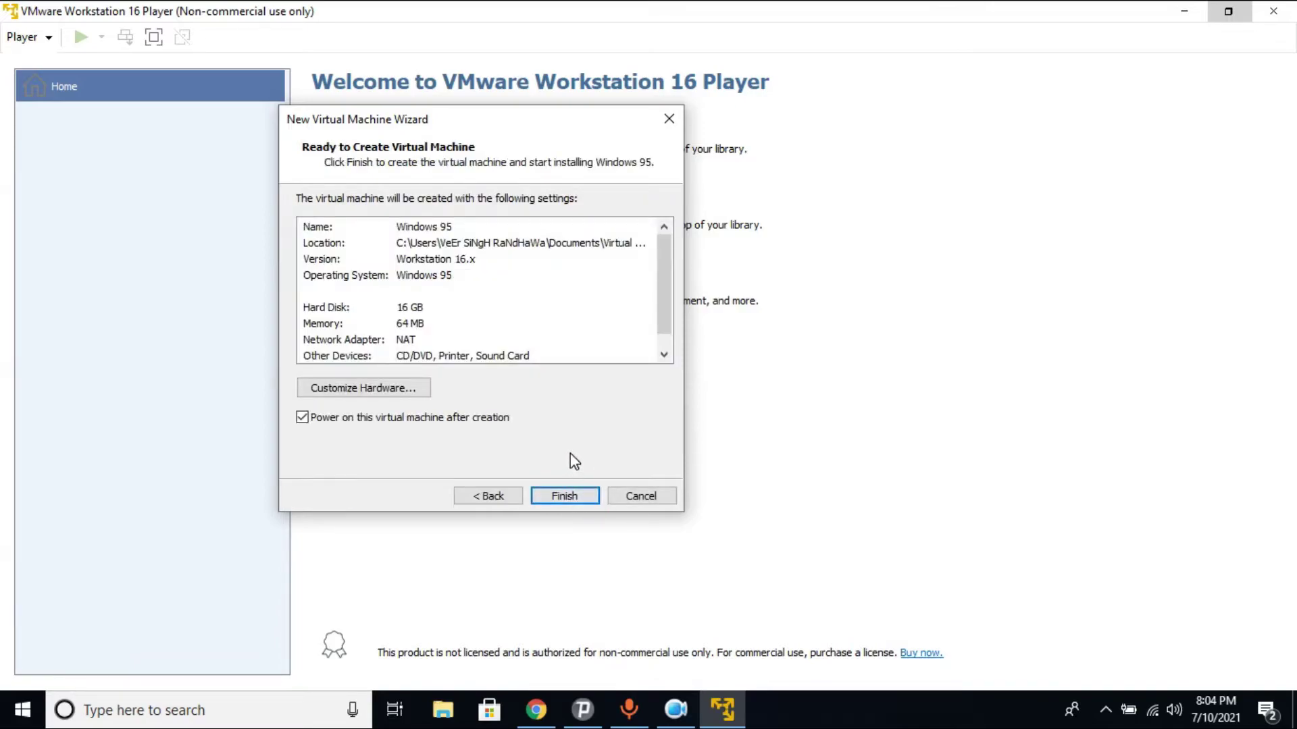
Raise the VM's memory to 1024 MB in the hardware settings and return to the summary
{"action": "left_click", "coordinate": [389, 389]}
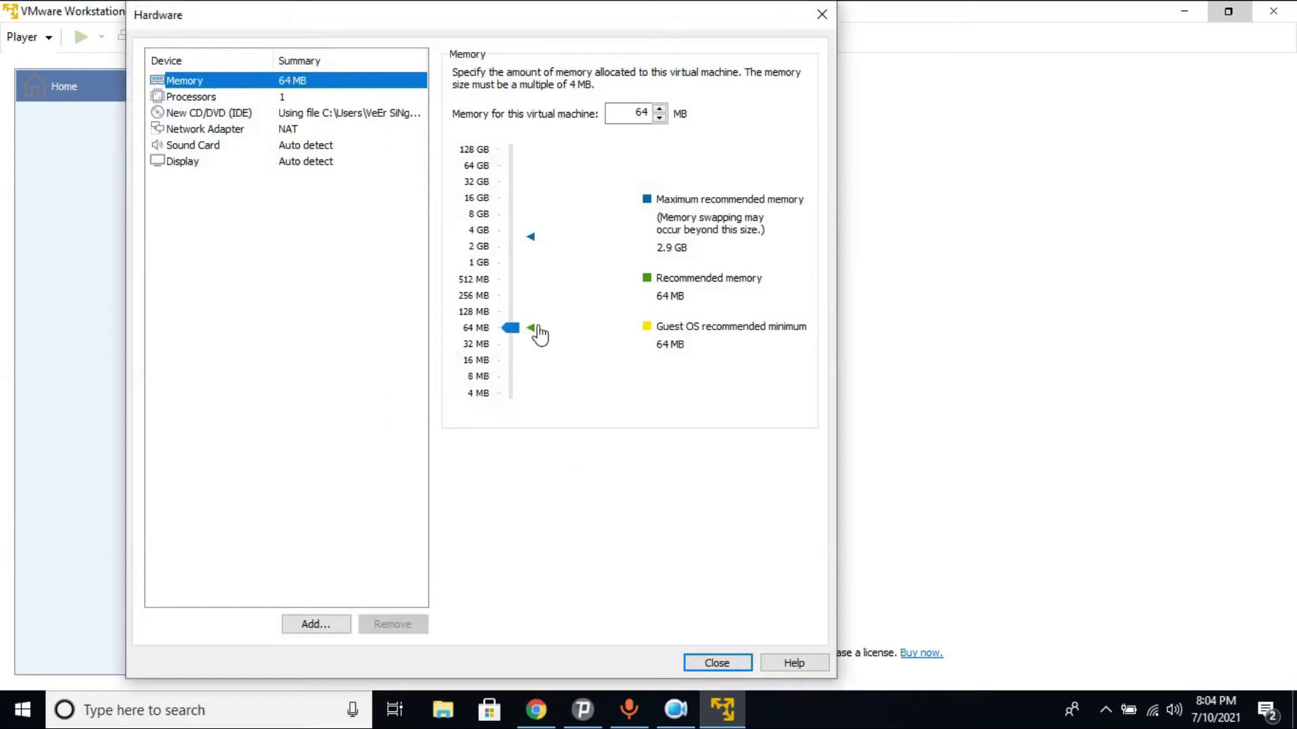
{"action": "scroll", "coordinate": [517, 329], "scroll_direction": "up", "scroll_amount": 1}
{"action": "left_click_drag", "start_coordinate": [511, 311], "coordinate": [512, 264]}
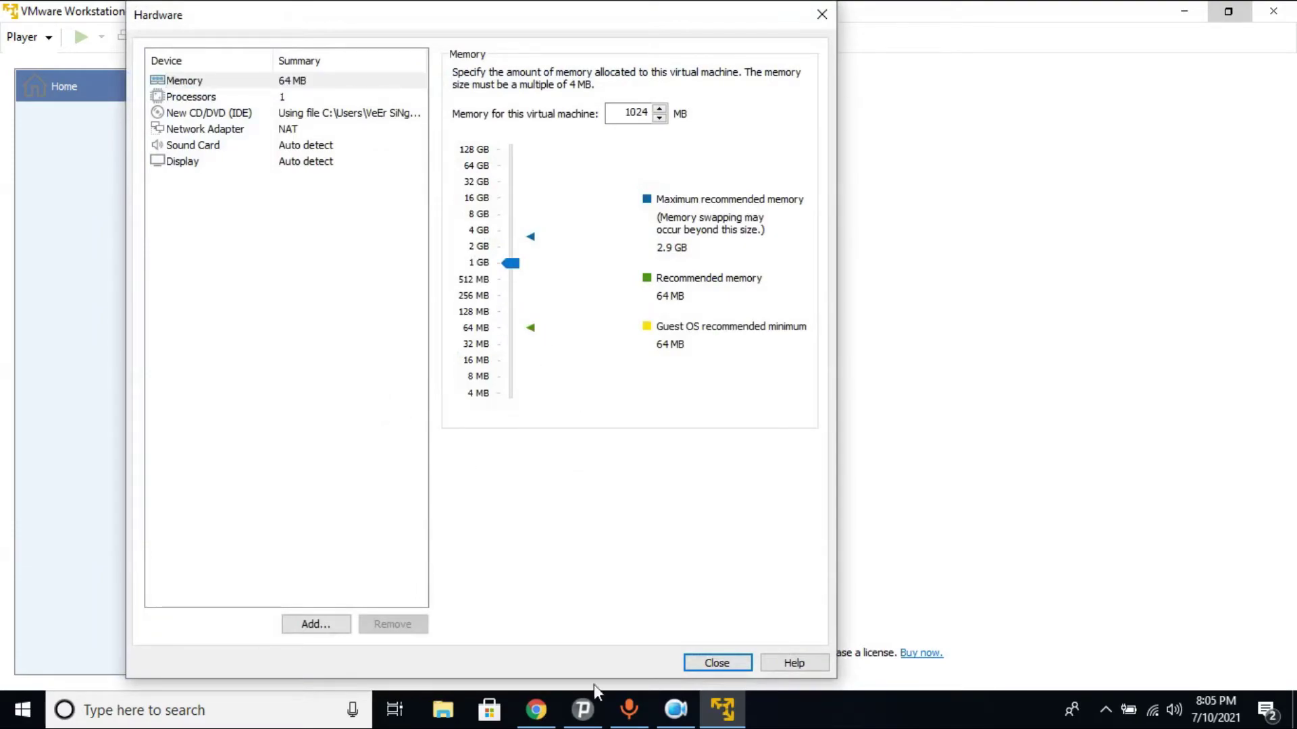
{"action": "left_click", "coordinate": [723, 665]}
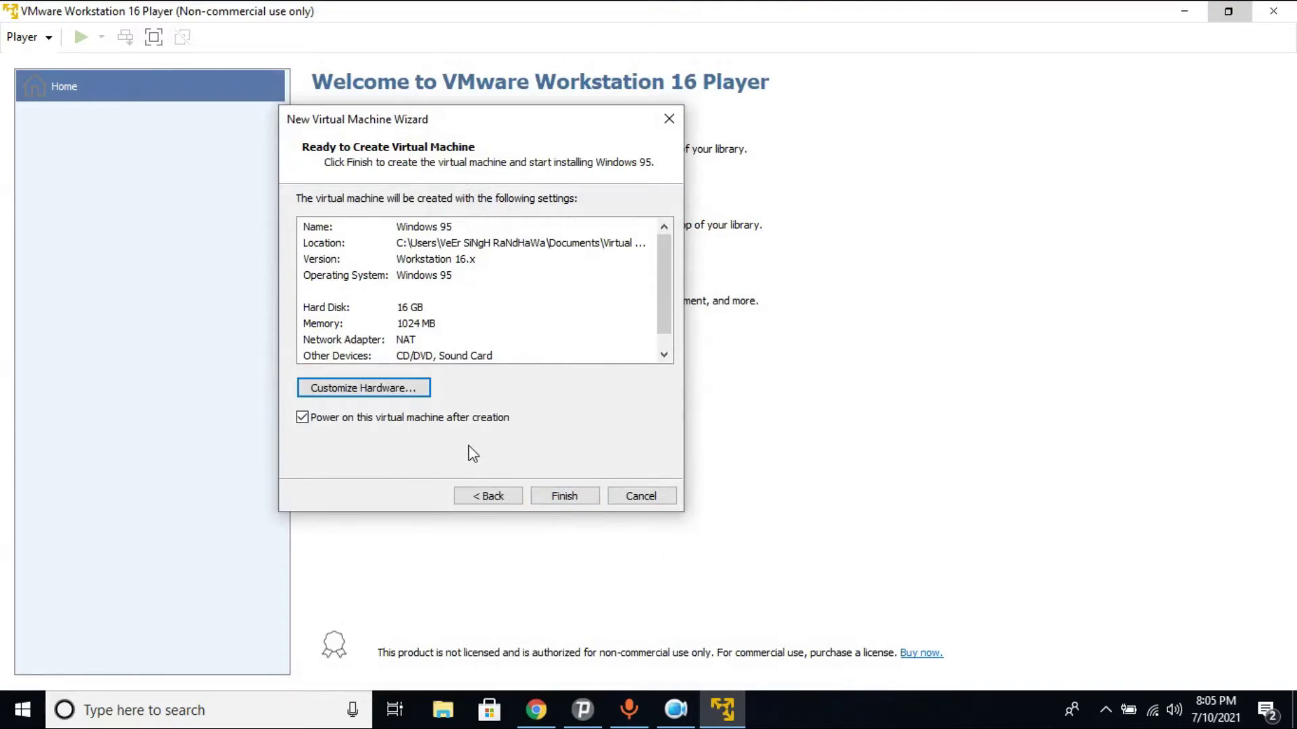
Create and power on the Windows 95 VM, and download and install VMware Tools
{"action": "left_click", "coordinate": [576, 500]}
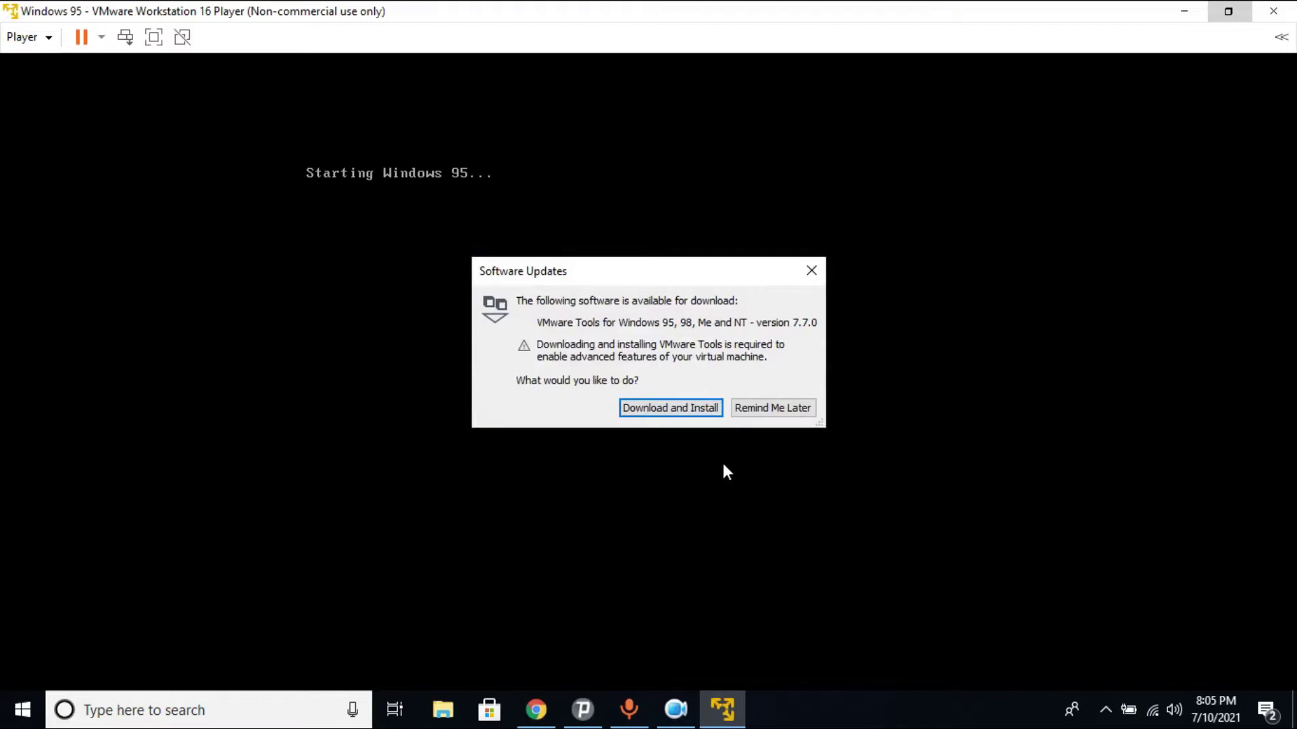
{"action": "left_click", "coordinate": [689, 408]}
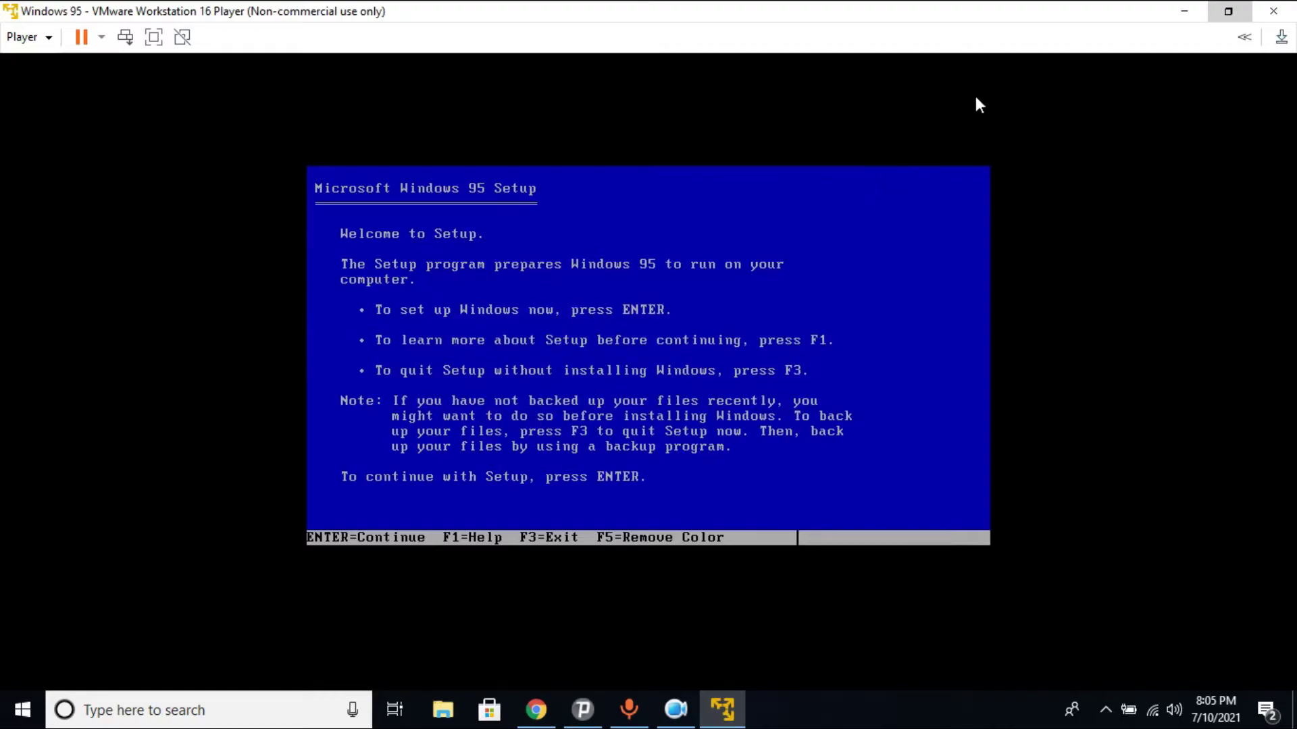
Launch Windows PowerShell from a Start search for 'POWER', minimize it, and return to VMware
{"action": "key", "text": "super+d"}
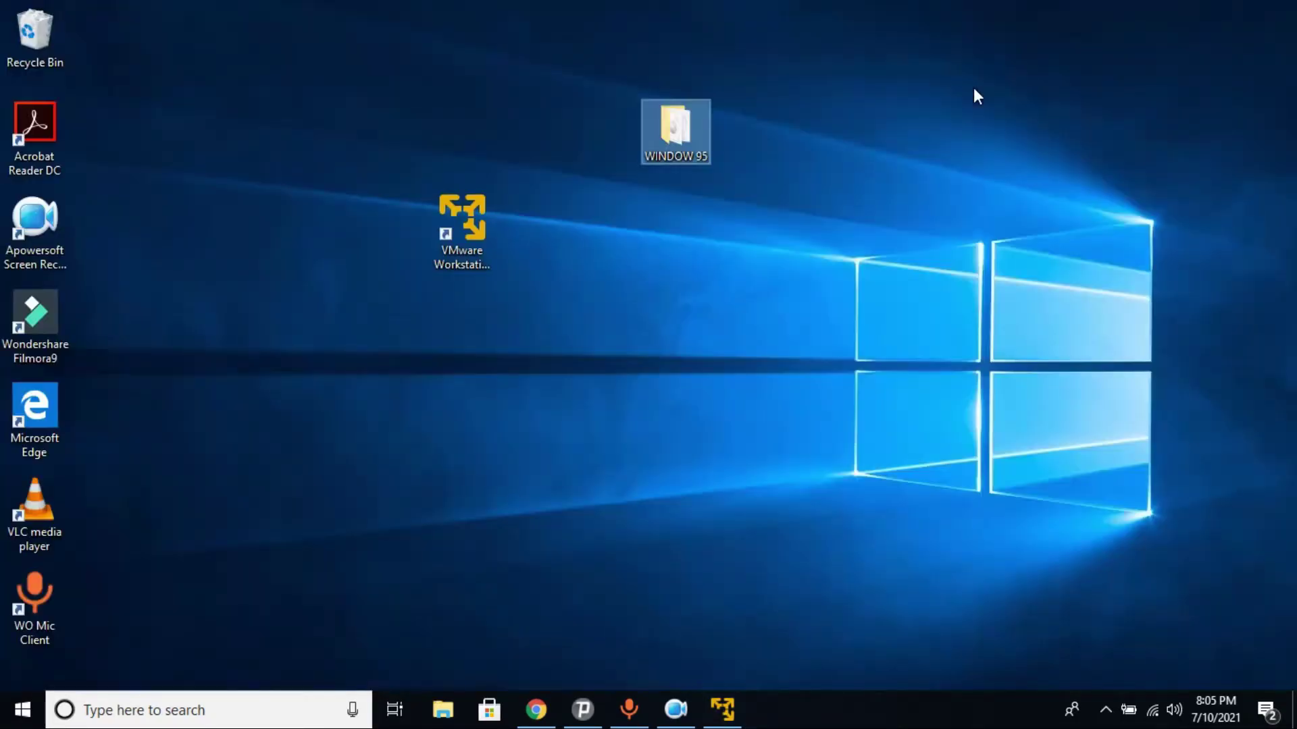
{"action": "left_click", "coordinate": [7, 725]}
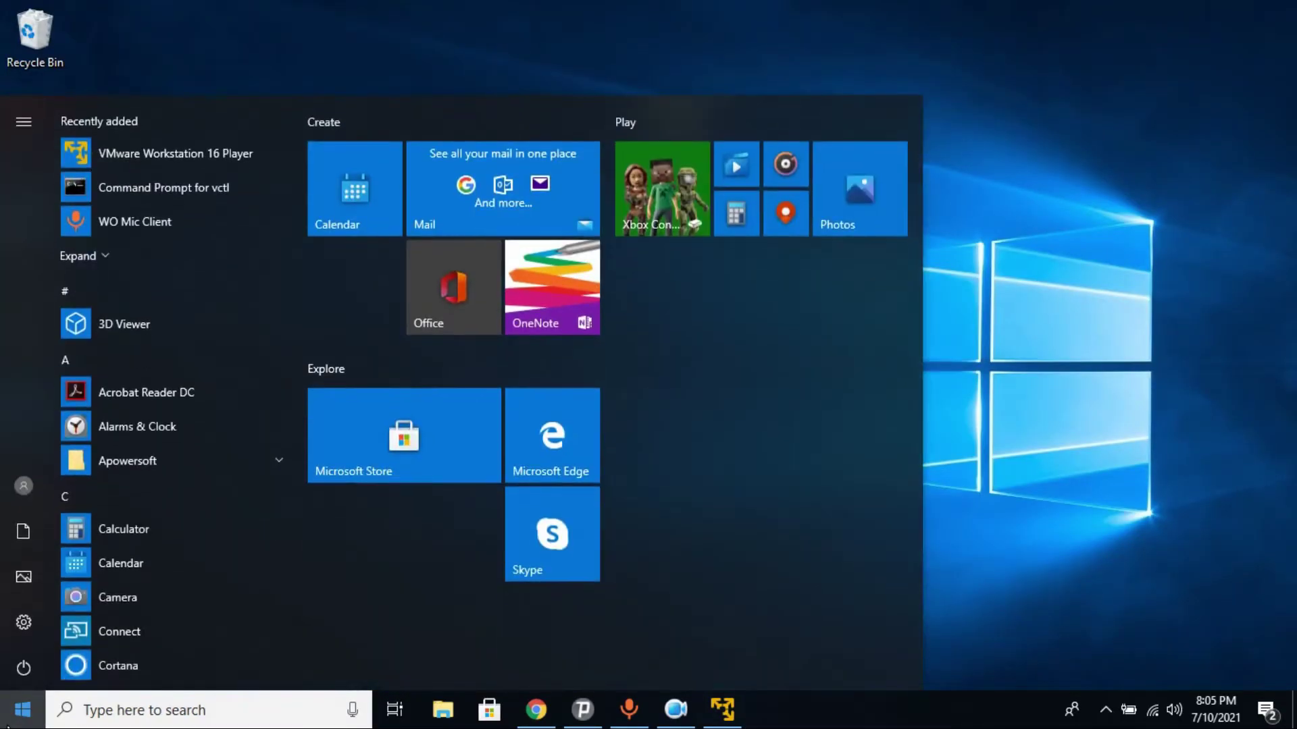
{"action": "type", "text": "PO"}
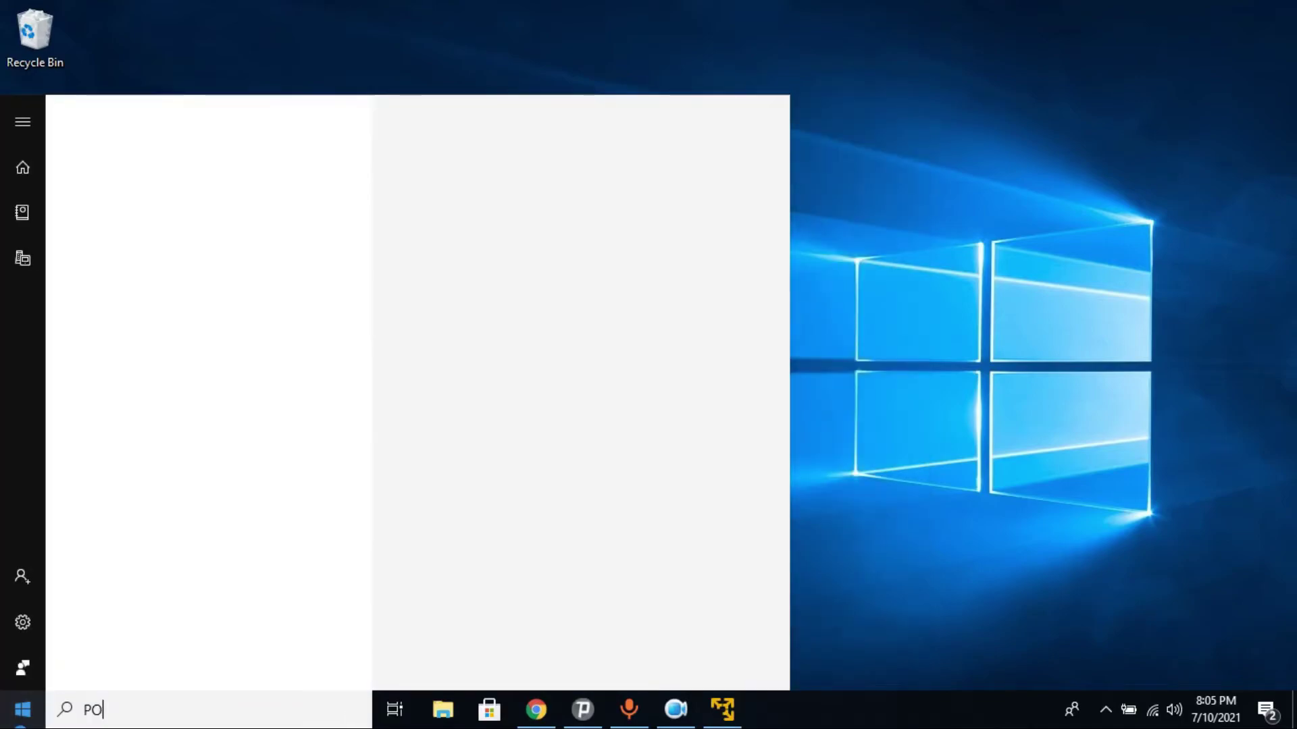
{"action": "key", "text": "Escape"}
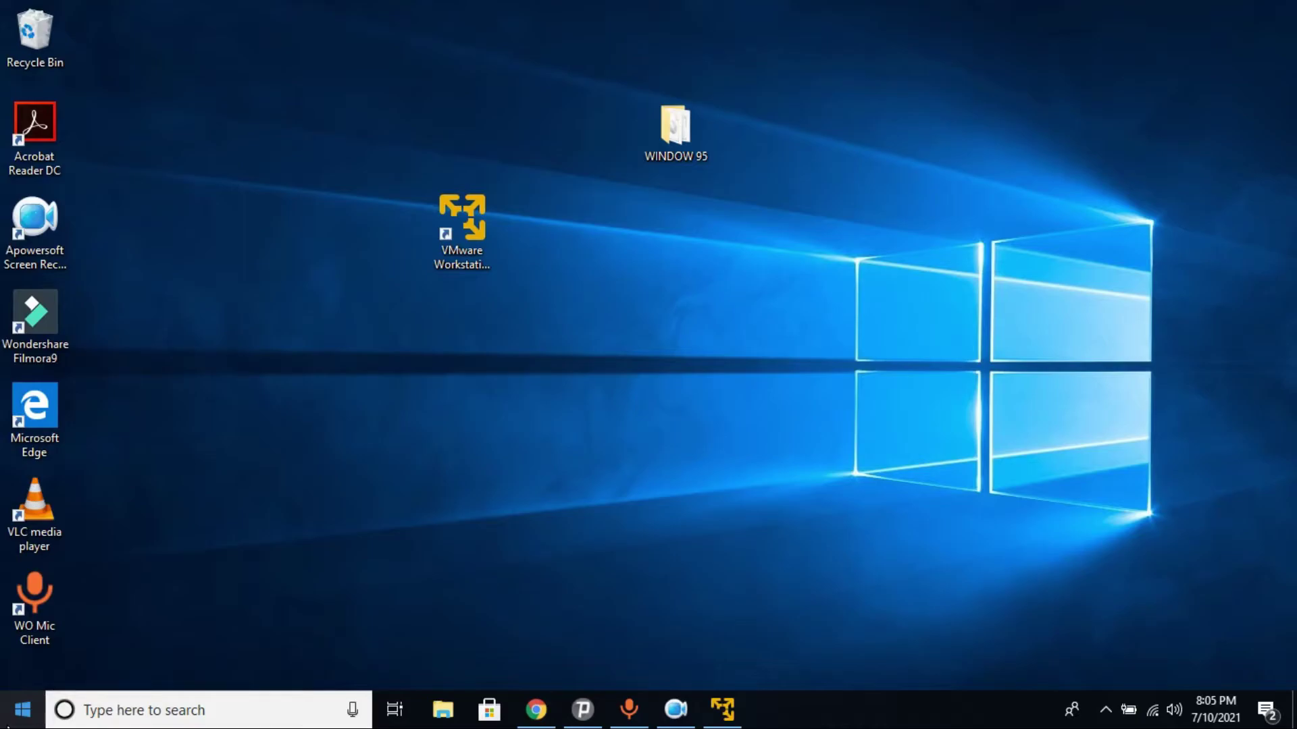
{"action": "left_click", "coordinate": [7, 725]}
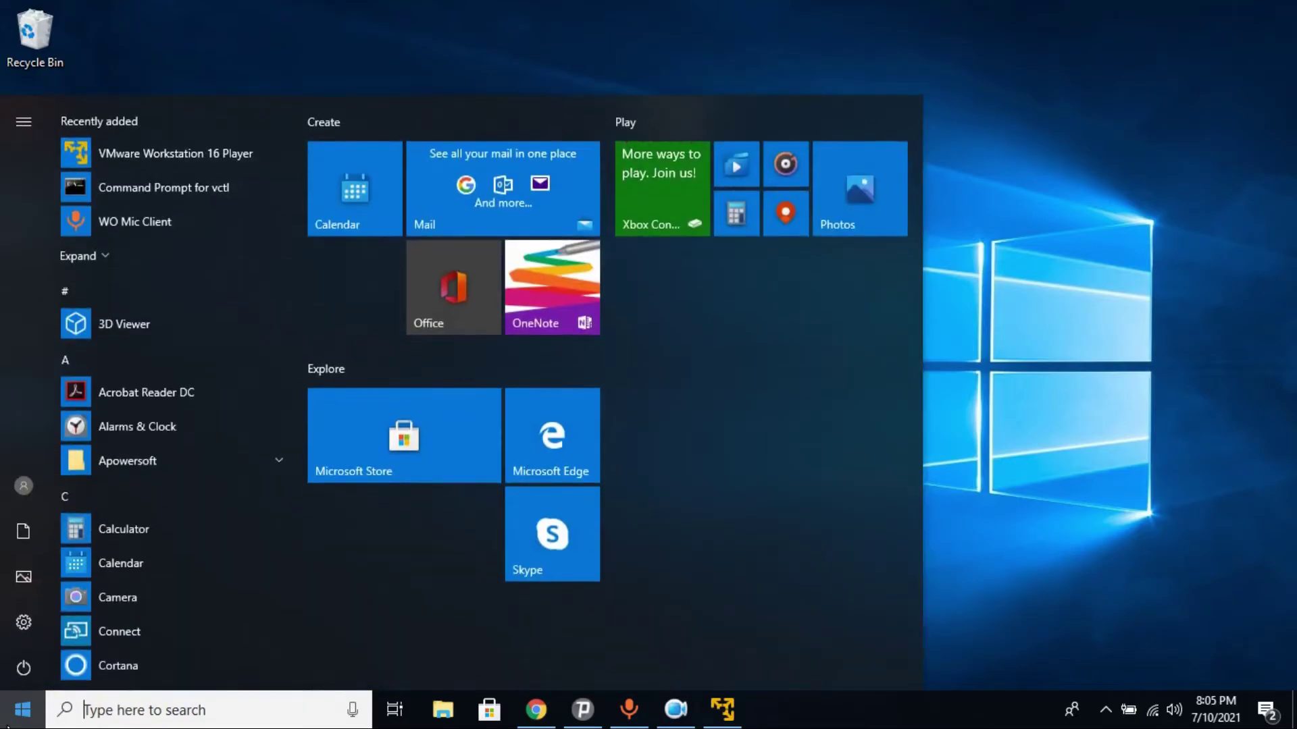
{"action": "type", "text": "POWER"}
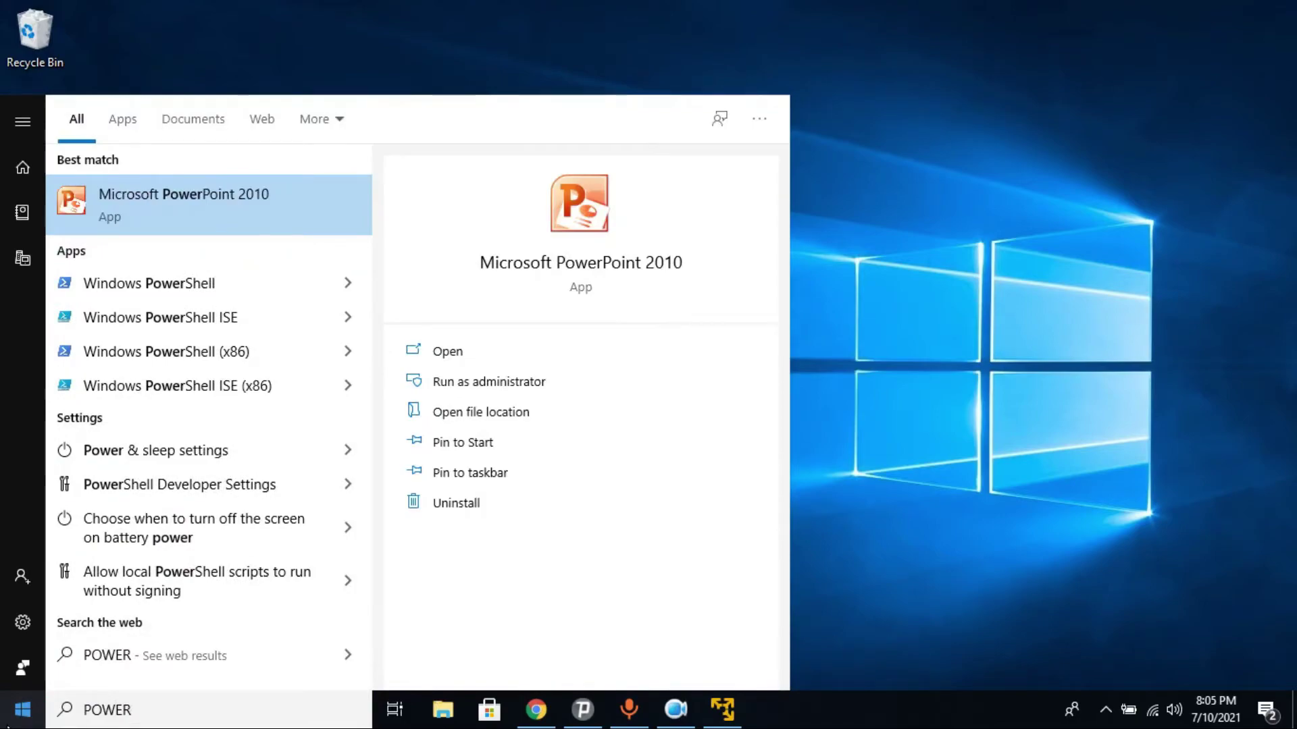
{"action": "left_click", "coordinate": [225, 281]}
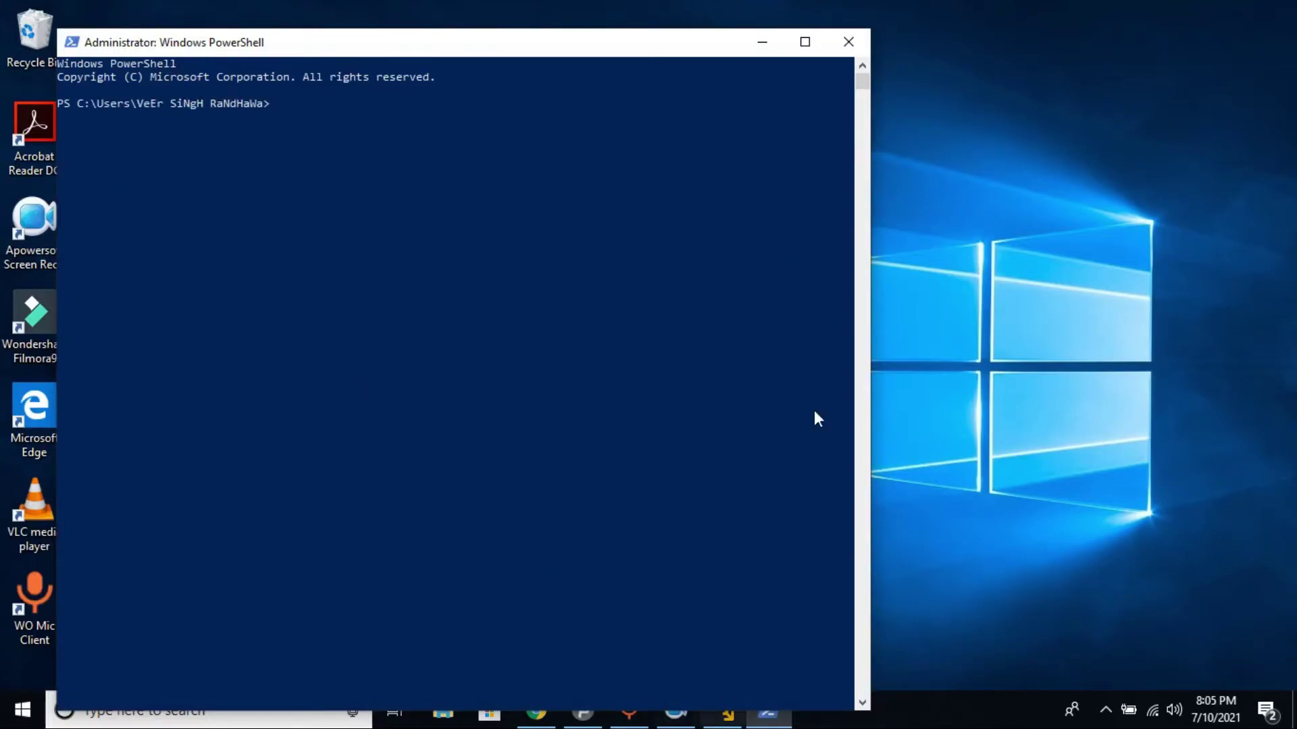
{"action": "left_click", "coordinate": [763, 43]}
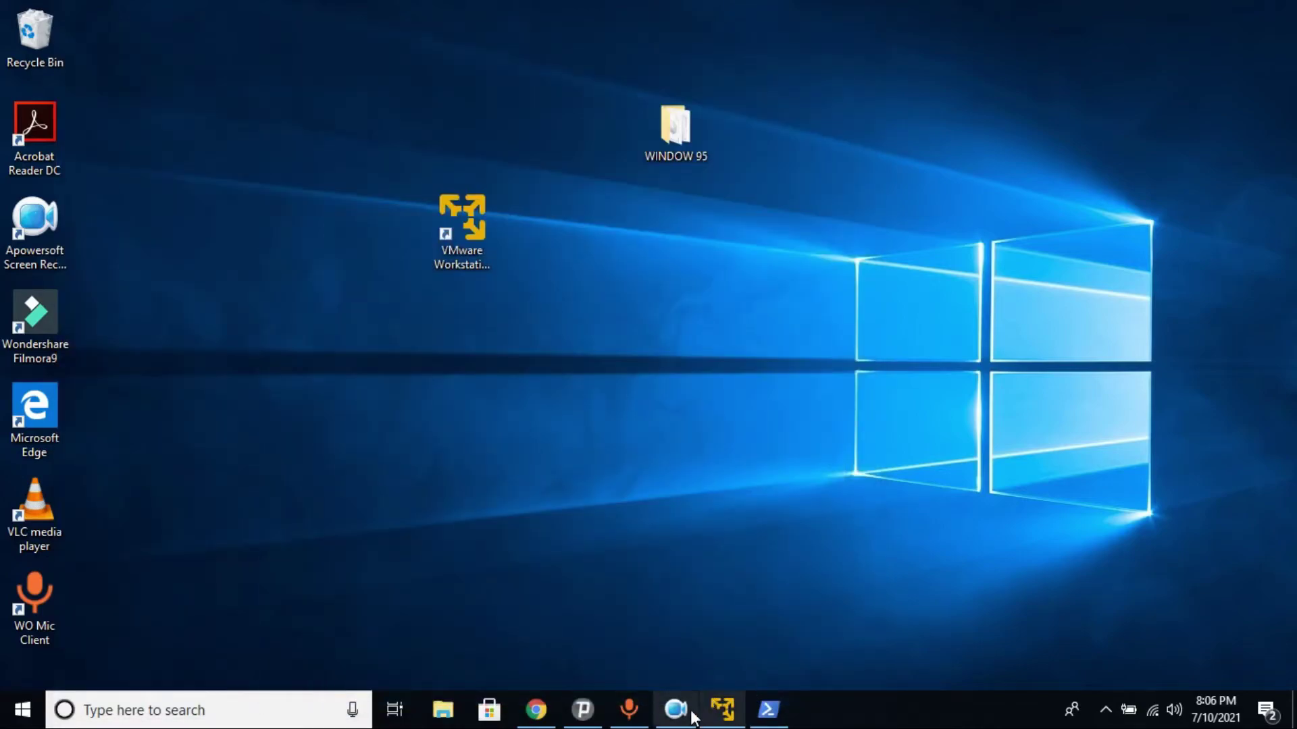
{"action": "left_click", "coordinate": [724, 712]}
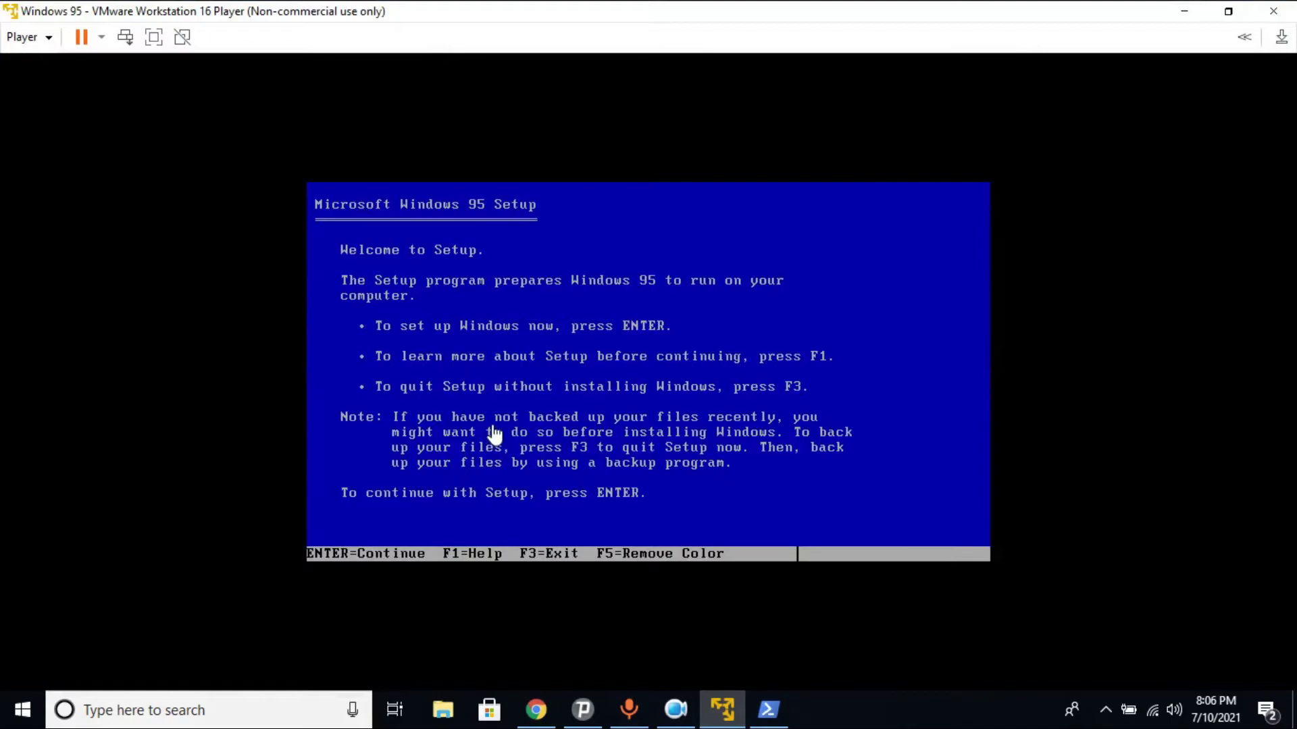
Have Windows 95 Setup configure the unallocated disk with large disk support enabled
{"action": "left_click", "coordinate": [651, 363]}
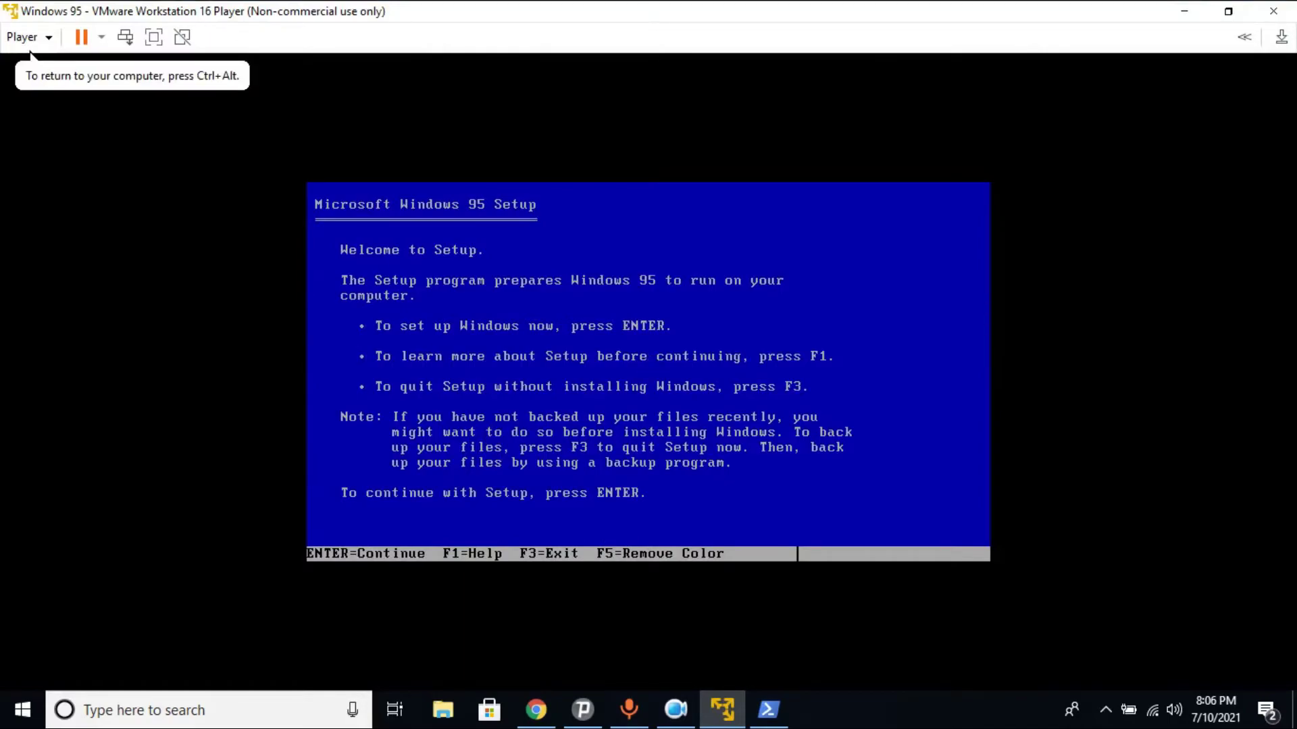
{"action": "key", "text": "Return"}
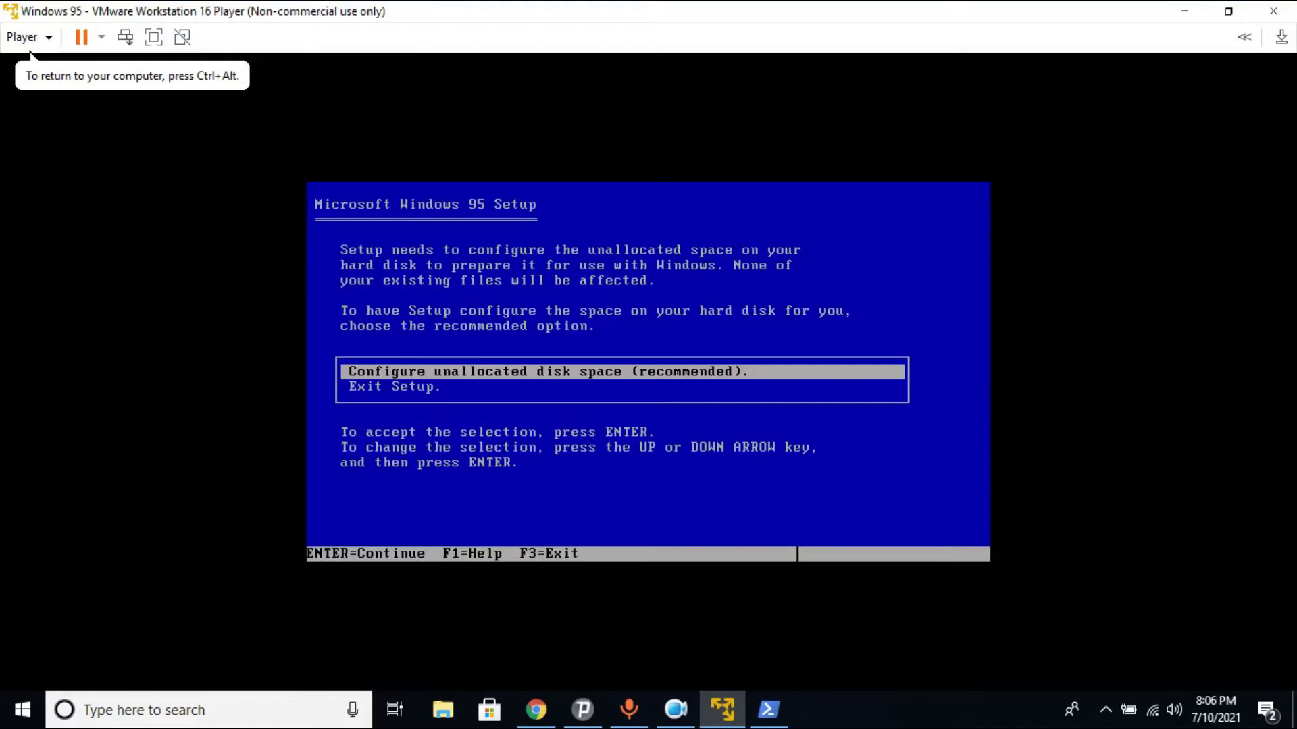
{"action": "key", "text": "Return"}
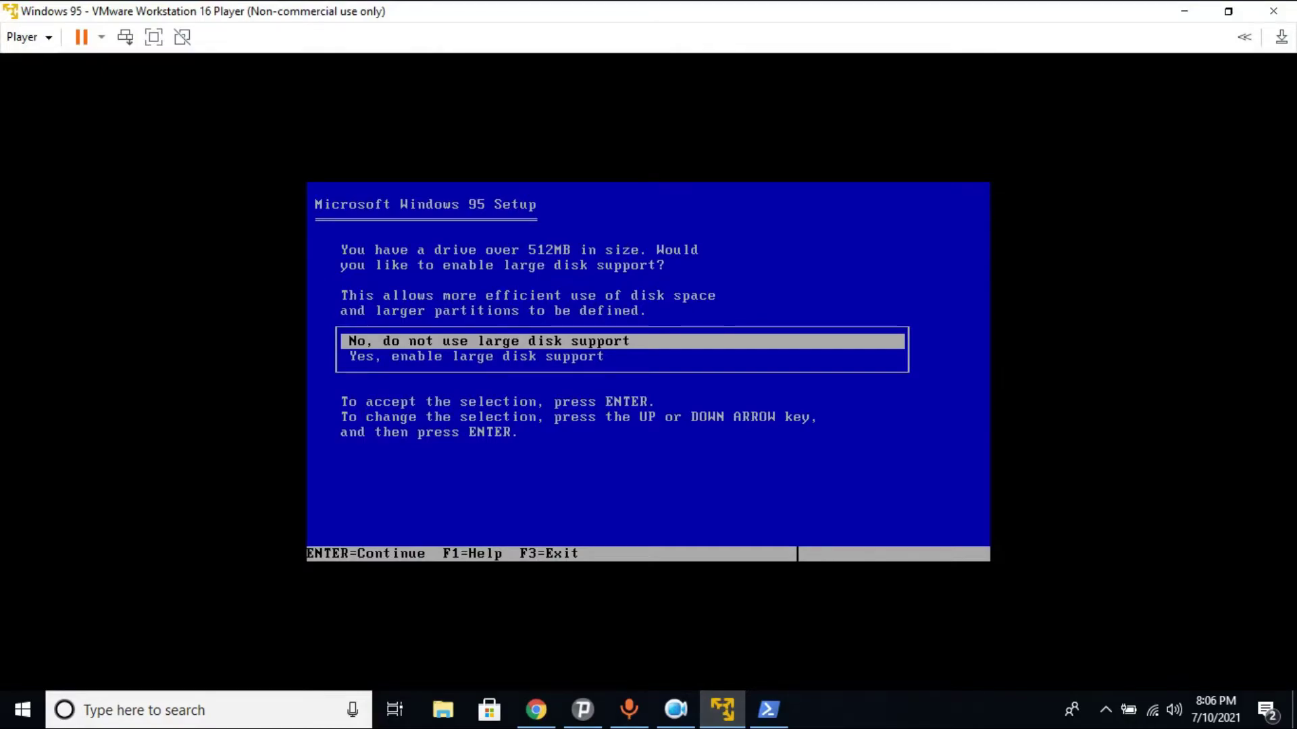
{"action": "key", "text": "Down"}
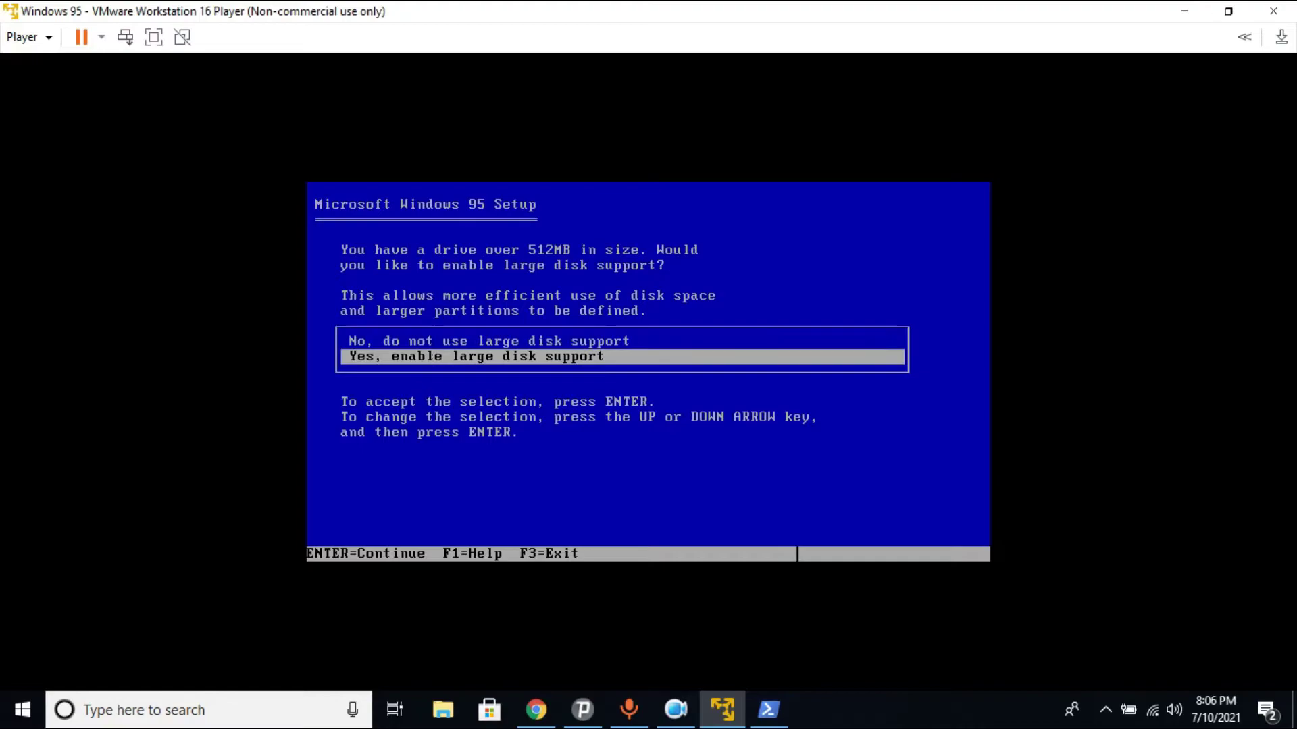
{"action": "key", "text": "Return"}
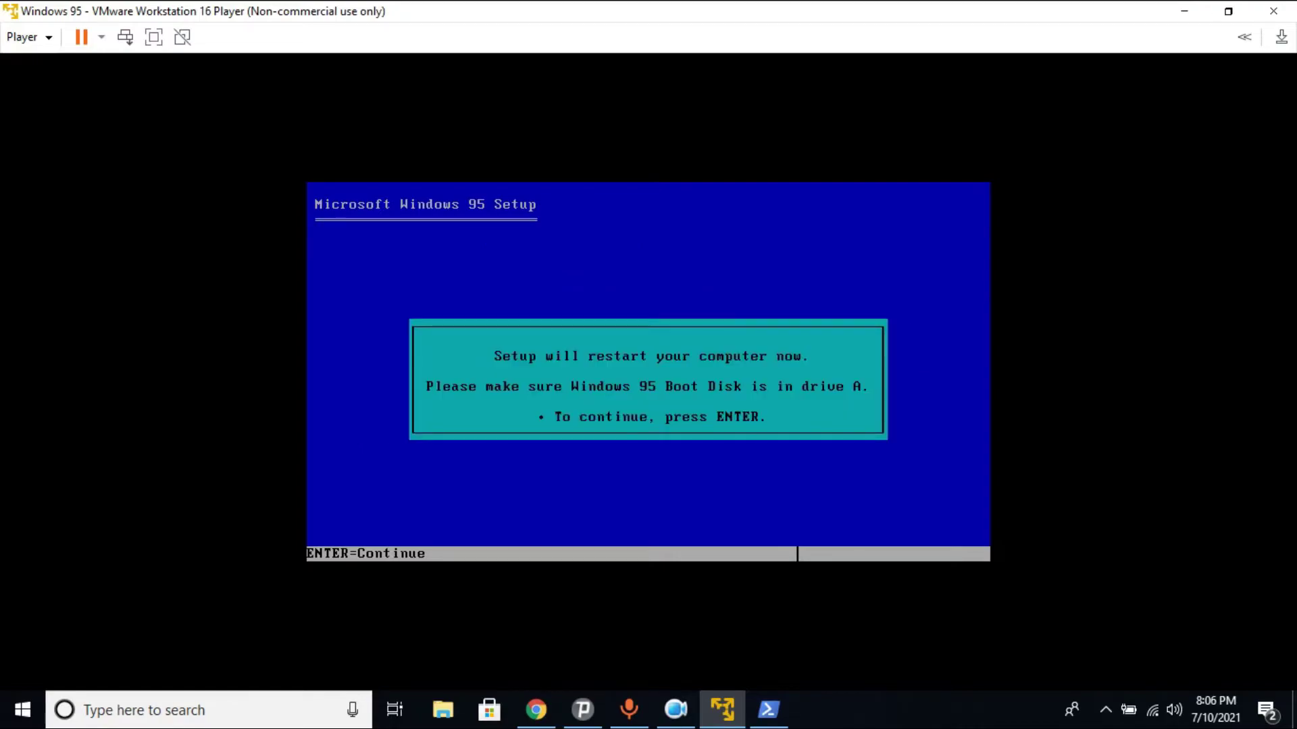
Restart the VM and let Setup run its ScanDisk routine check
{"action": "key", "text": "Return"}
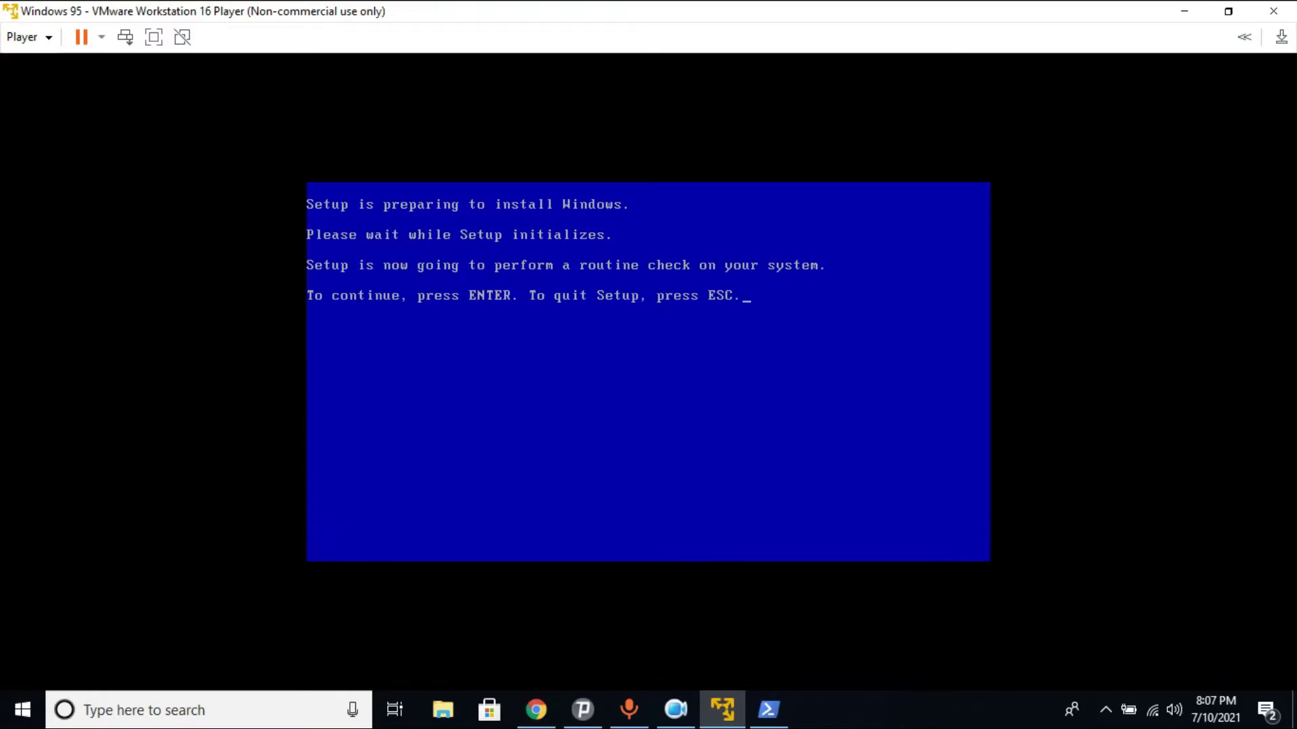
{"action": "key", "text": "Return"}
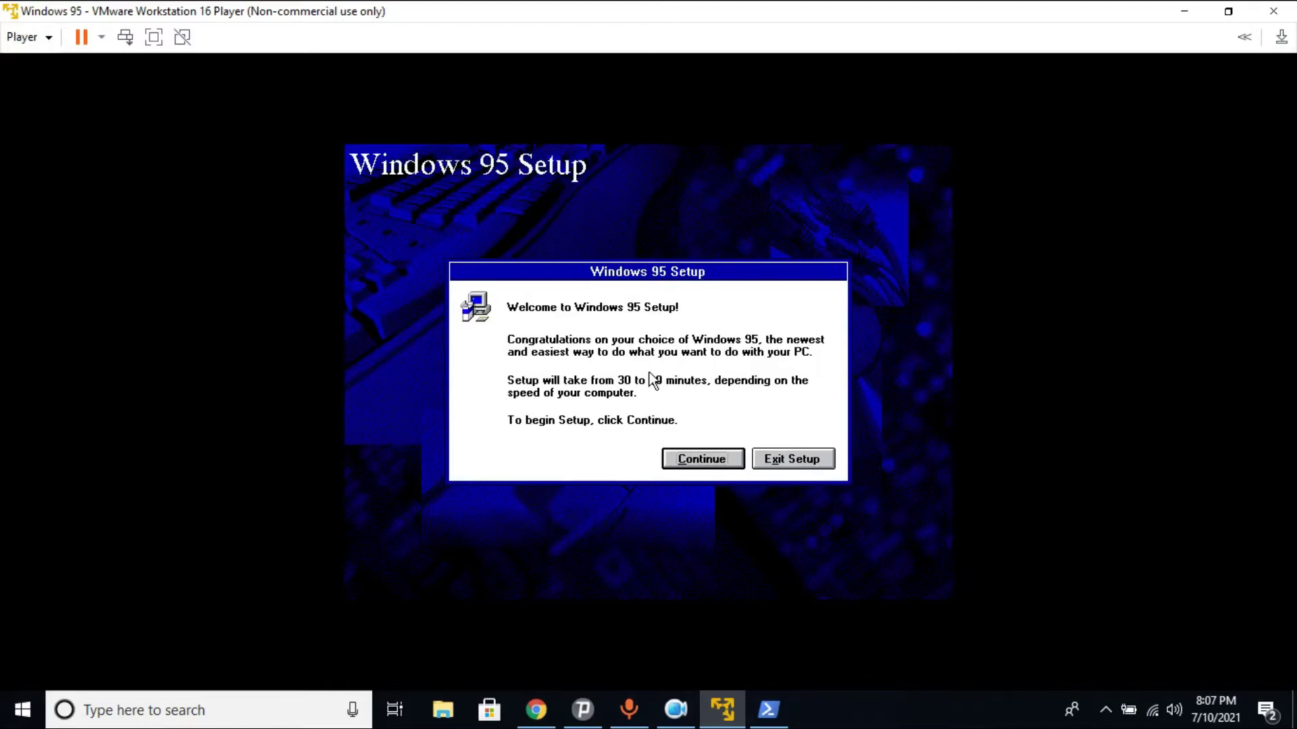
Accept the license agreement and keep C:\WINDOWS and the Typical setup type
{"action": "left_click", "coordinate": [719, 451]}
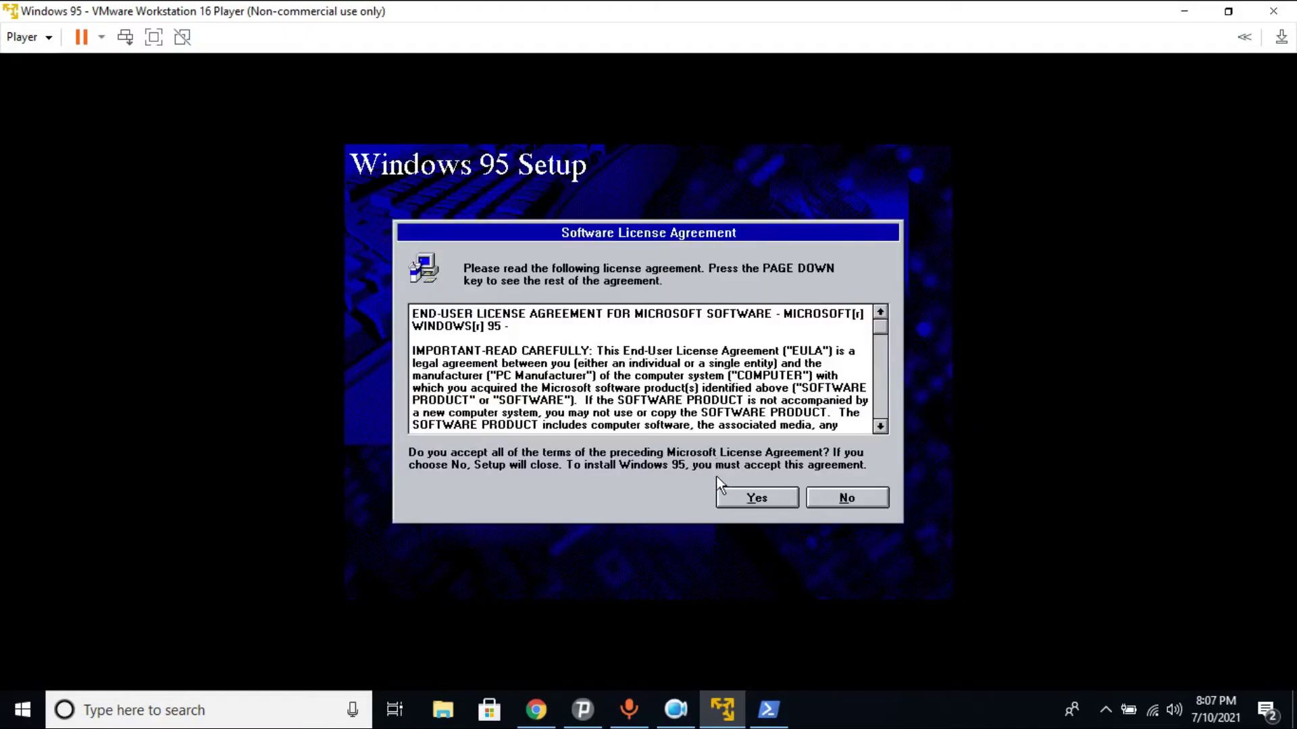
{"action": "left_click", "coordinate": [746, 501]}
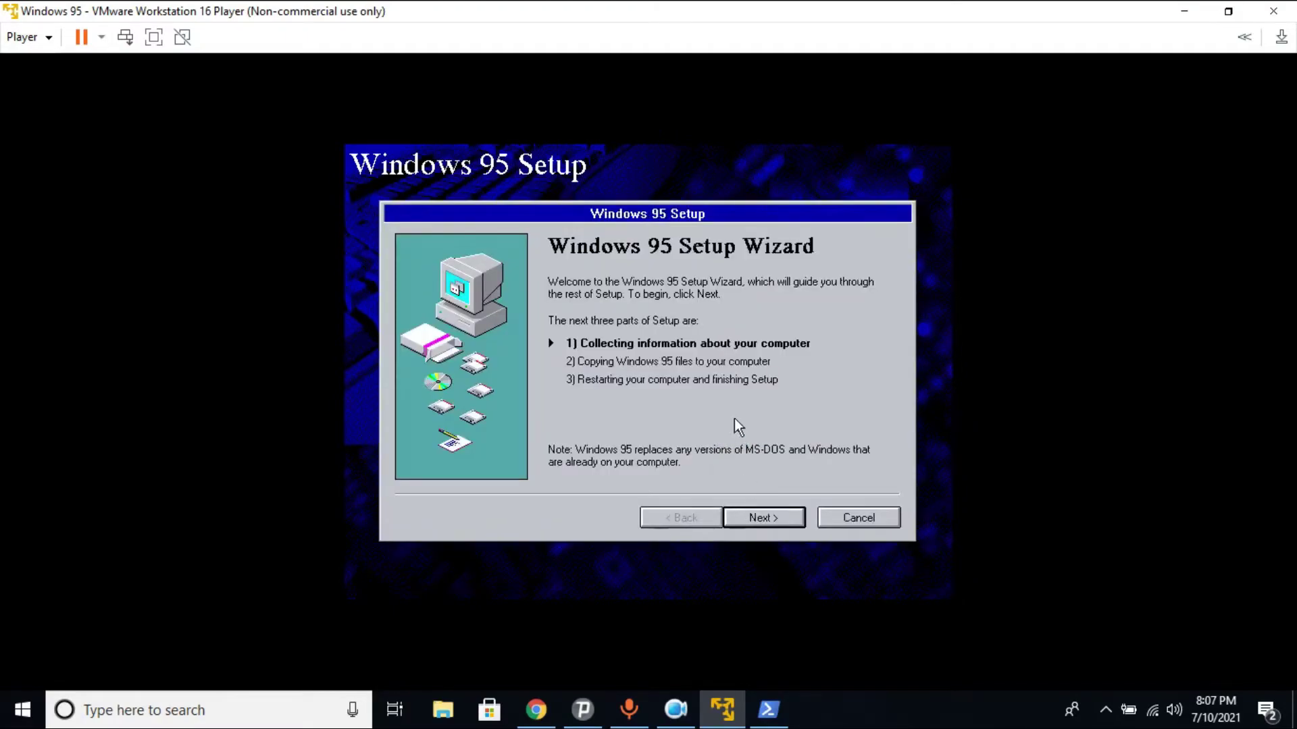
{"action": "left_click", "coordinate": [773, 514]}
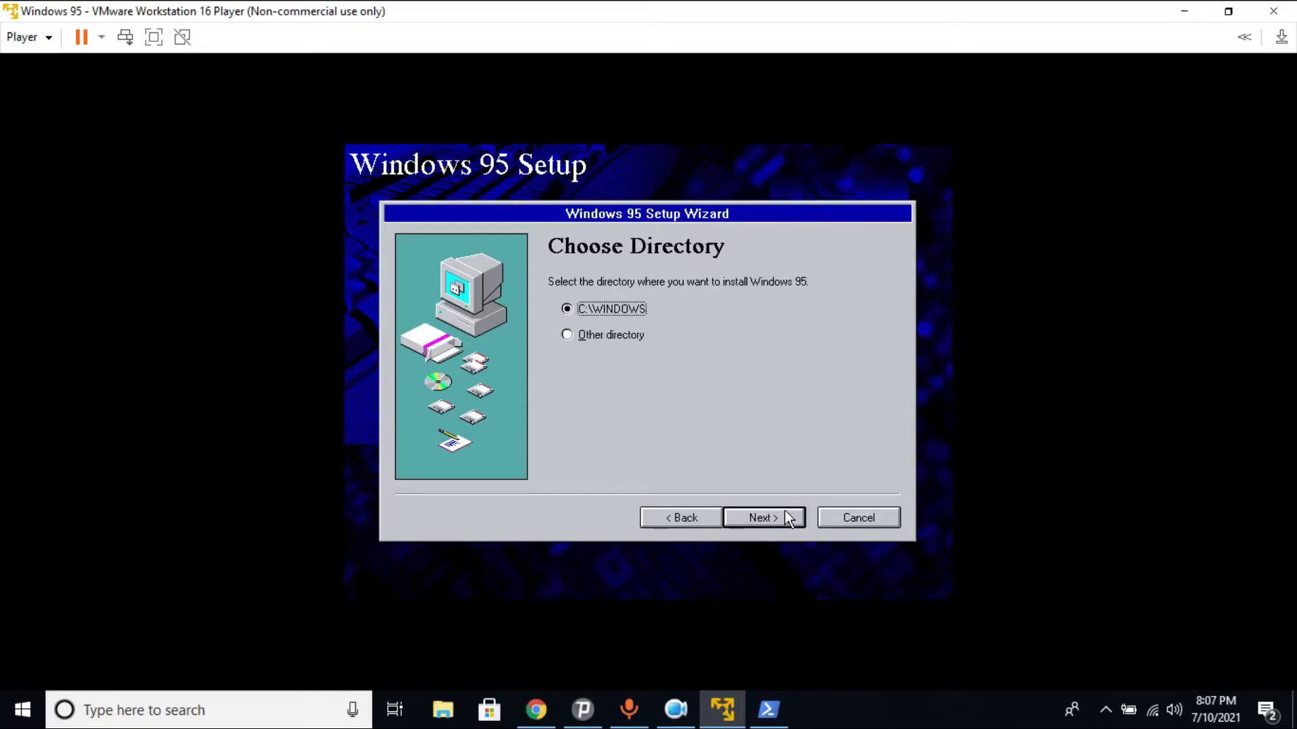
{"action": "left_click", "coordinate": [788, 520]}
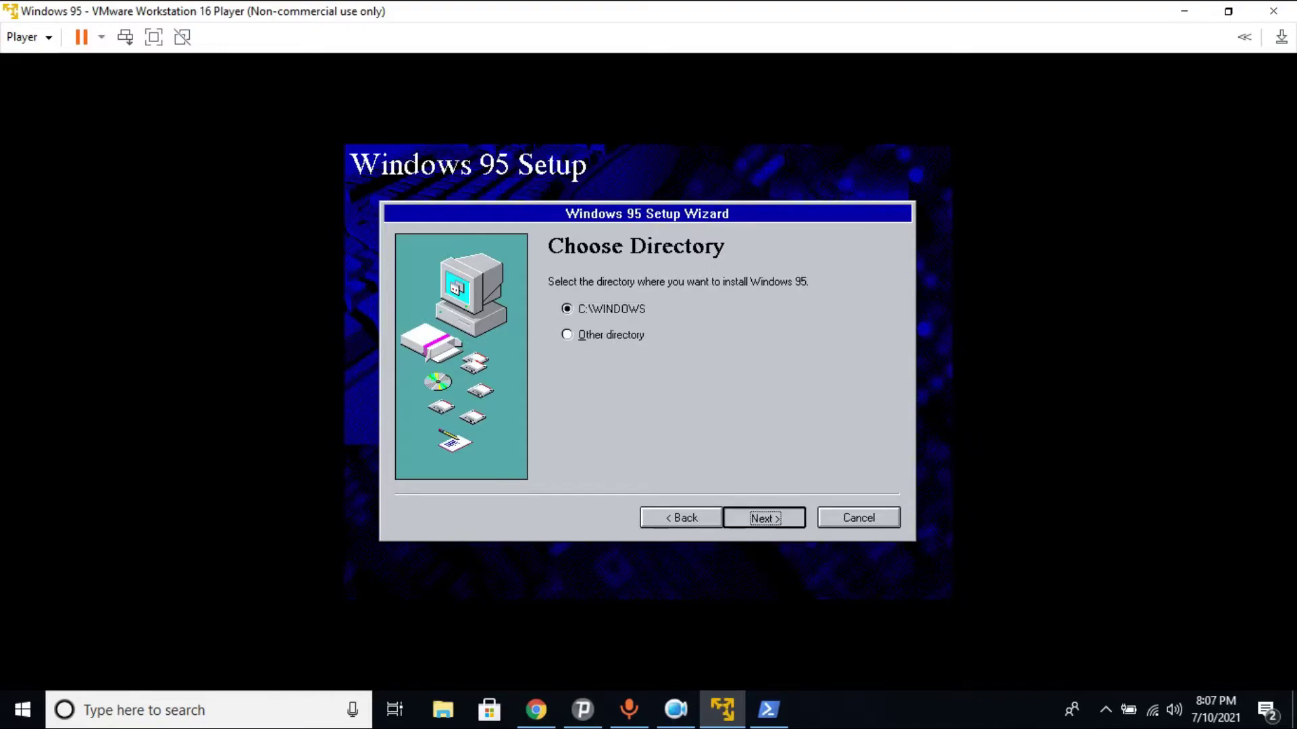
{"action": "left_click", "coordinate": [789, 521]}
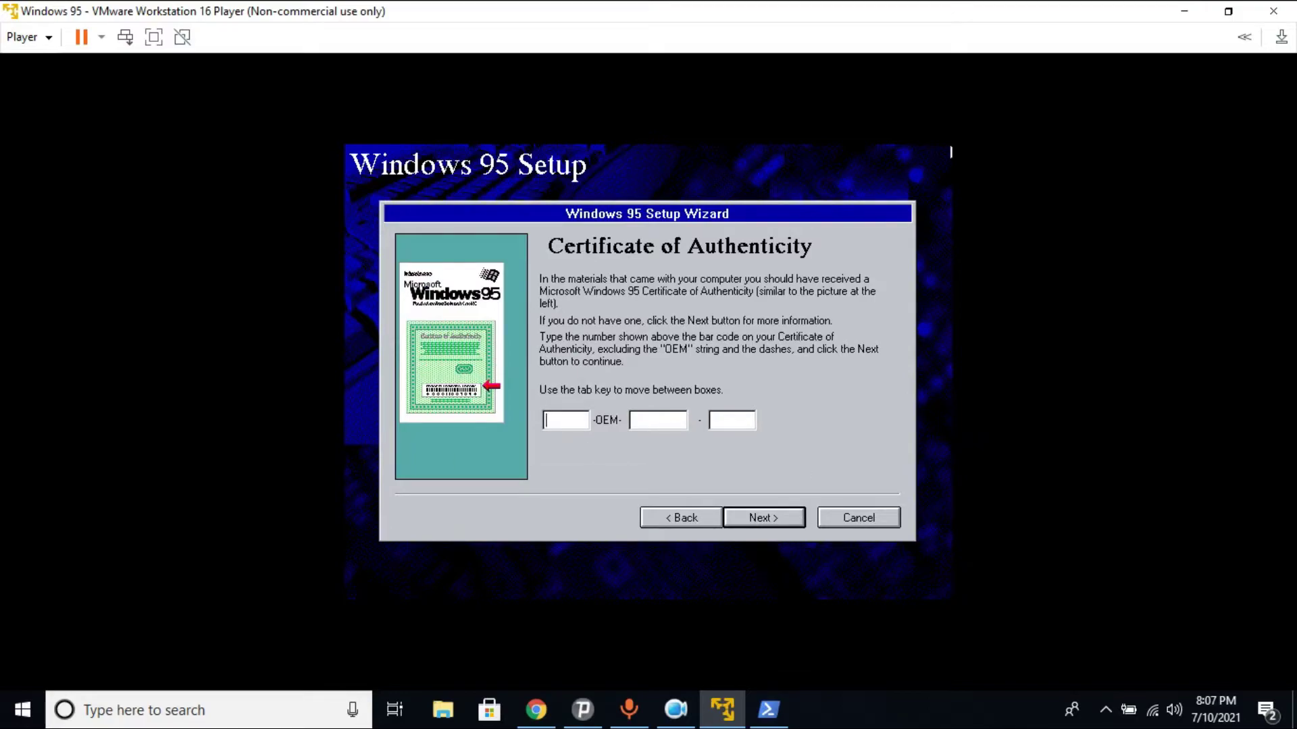
Begin entering the certificate number, then hide the VMware window to reach the desktop
{"action": "type", "text": "0"}
{"action": "type", "text": "dd"}
{"action": "left_click", "coordinate": [1184, 11]}
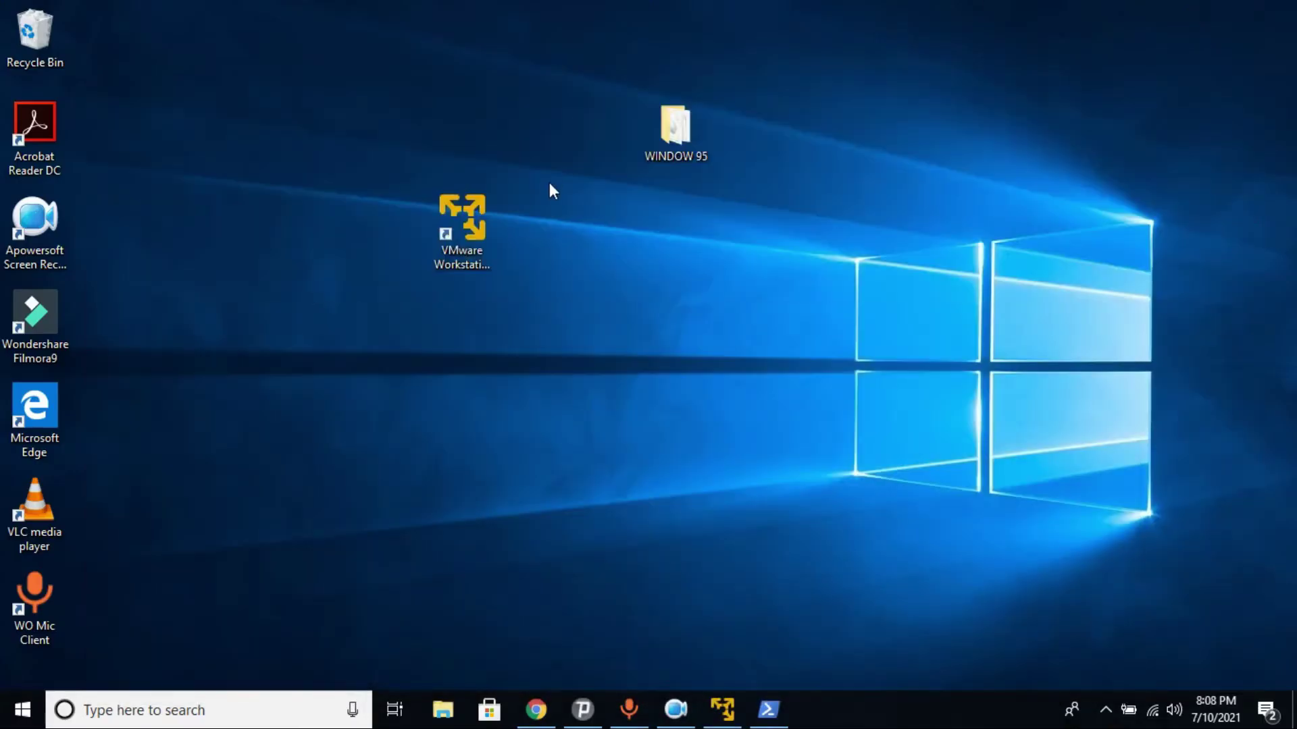
Open WINKEY95.txt from the WINDOW 95 folder and copy its product key line
{"action": "double_click", "coordinate": [695, 150]}
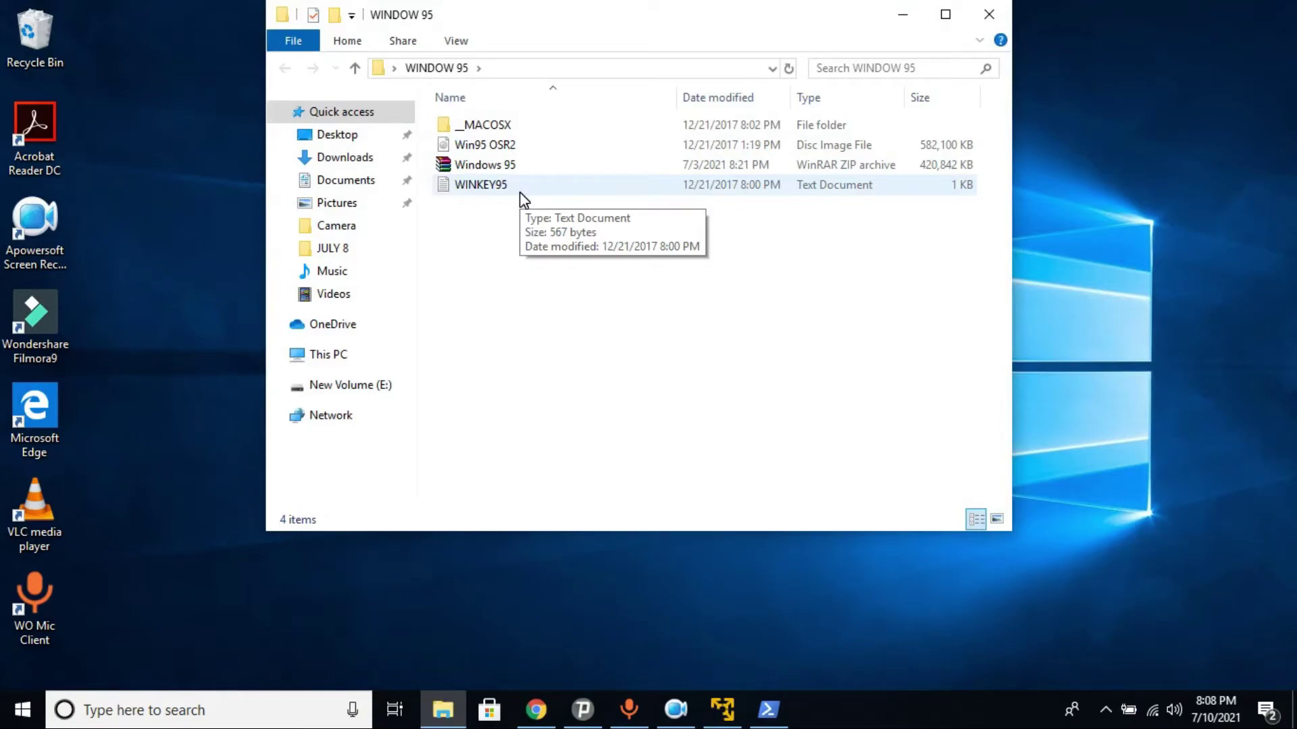
{"action": "double_click", "coordinate": [521, 192]}
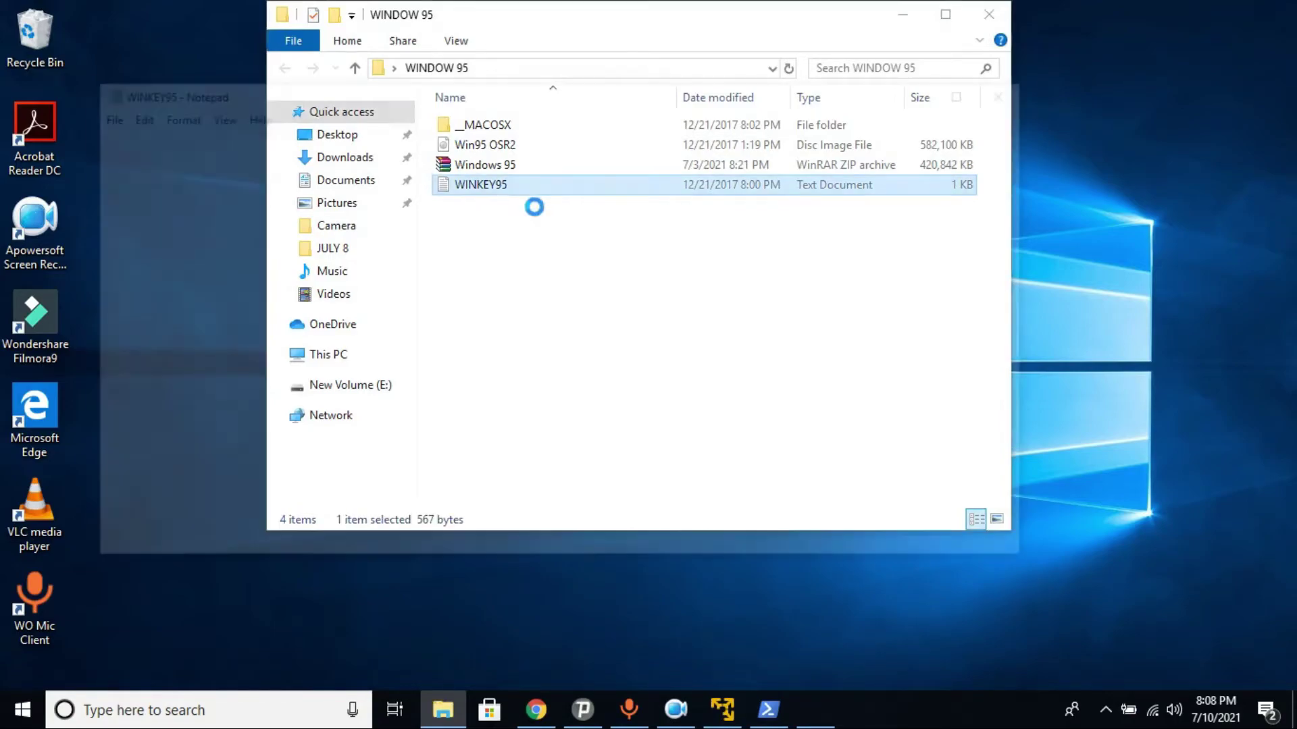
{"action": "left_click", "coordinate": [189, 296]}
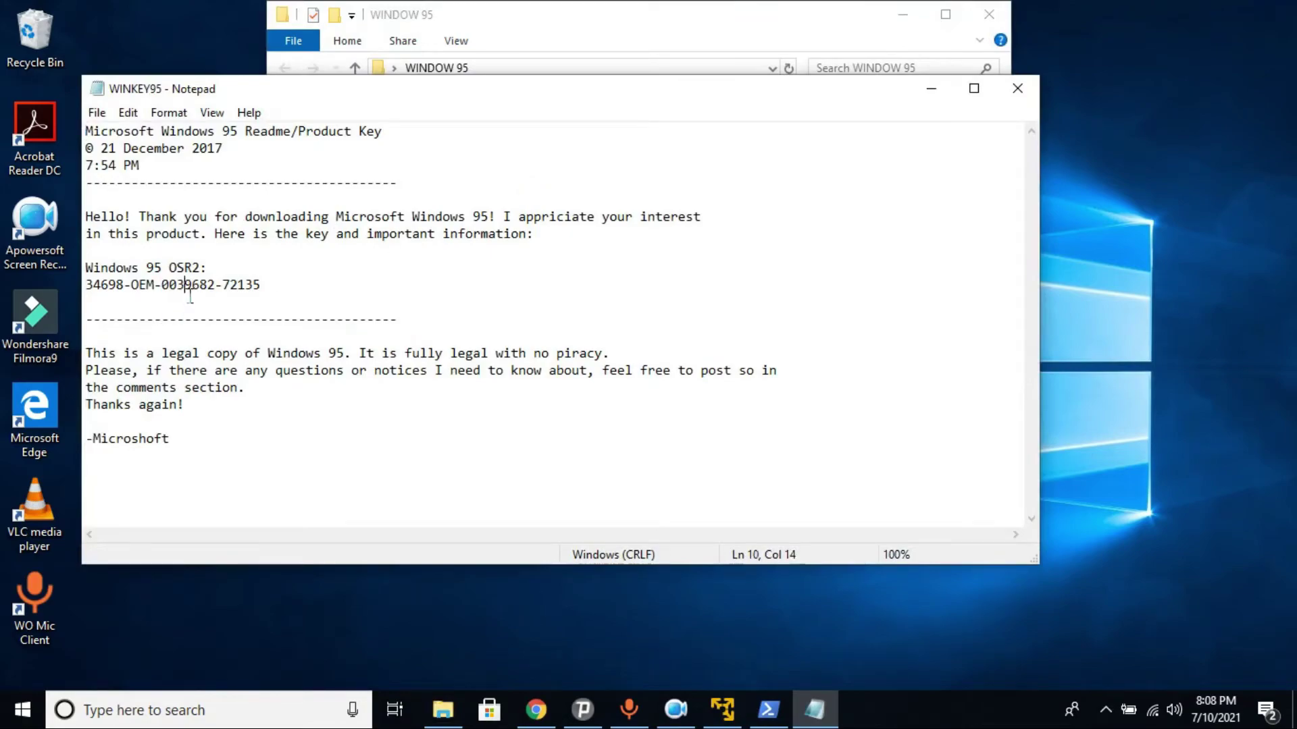
{"action": "double_click", "coordinate": [191, 297]}
{"action": "double_click", "coordinate": [191, 295]}
{"action": "double_click", "coordinate": [191, 295]}
{"action": "left_click_drag", "start_coordinate": [263, 285], "coordinate": [91, 289]}
{"action": "right_click", "coordinate": [93, 296]}
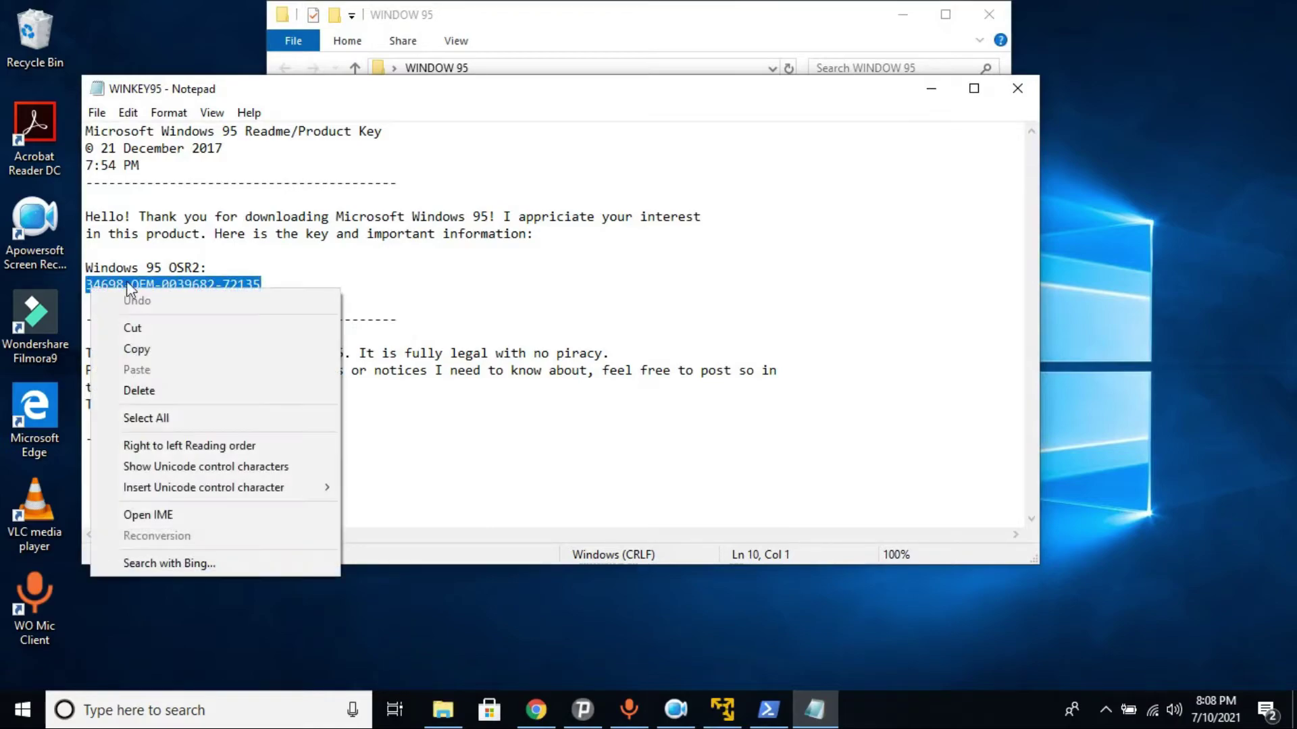
{"action": "left_click", "coordinate": [143, 351]}
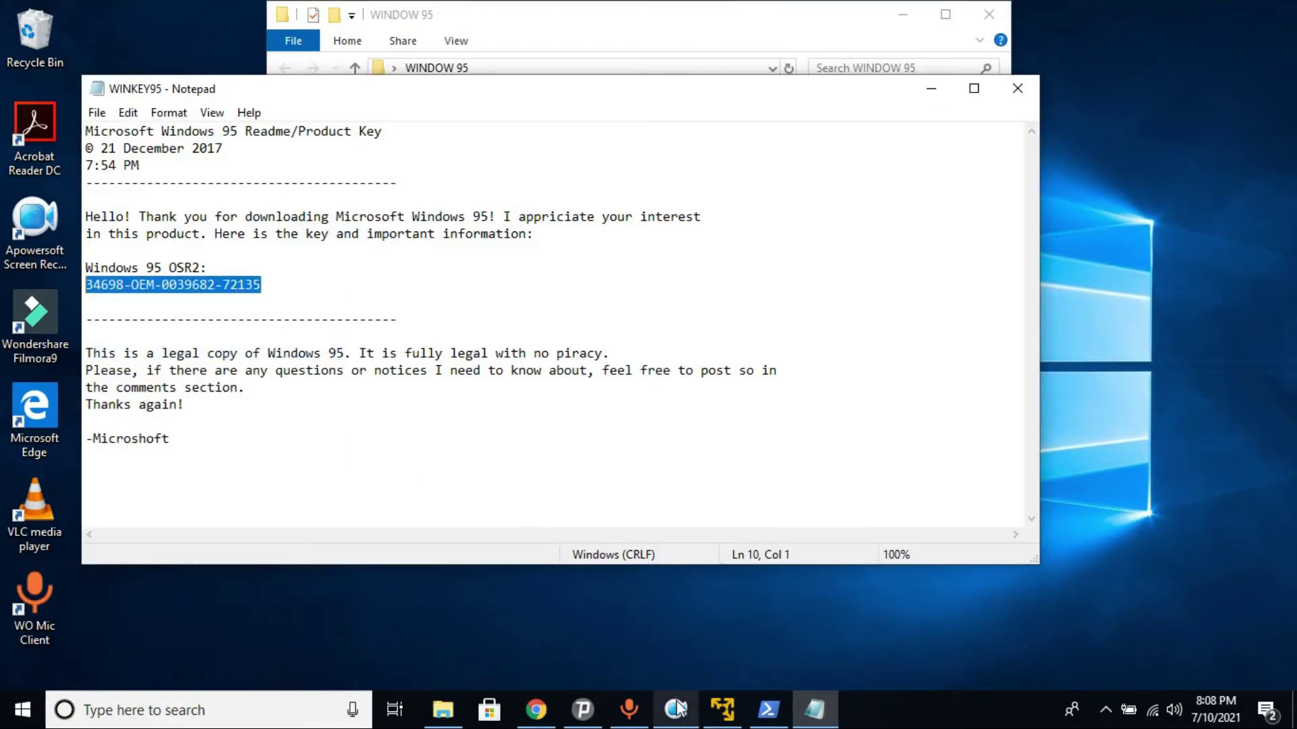
{"action": "left_click", "coordinate": [722, 710]}
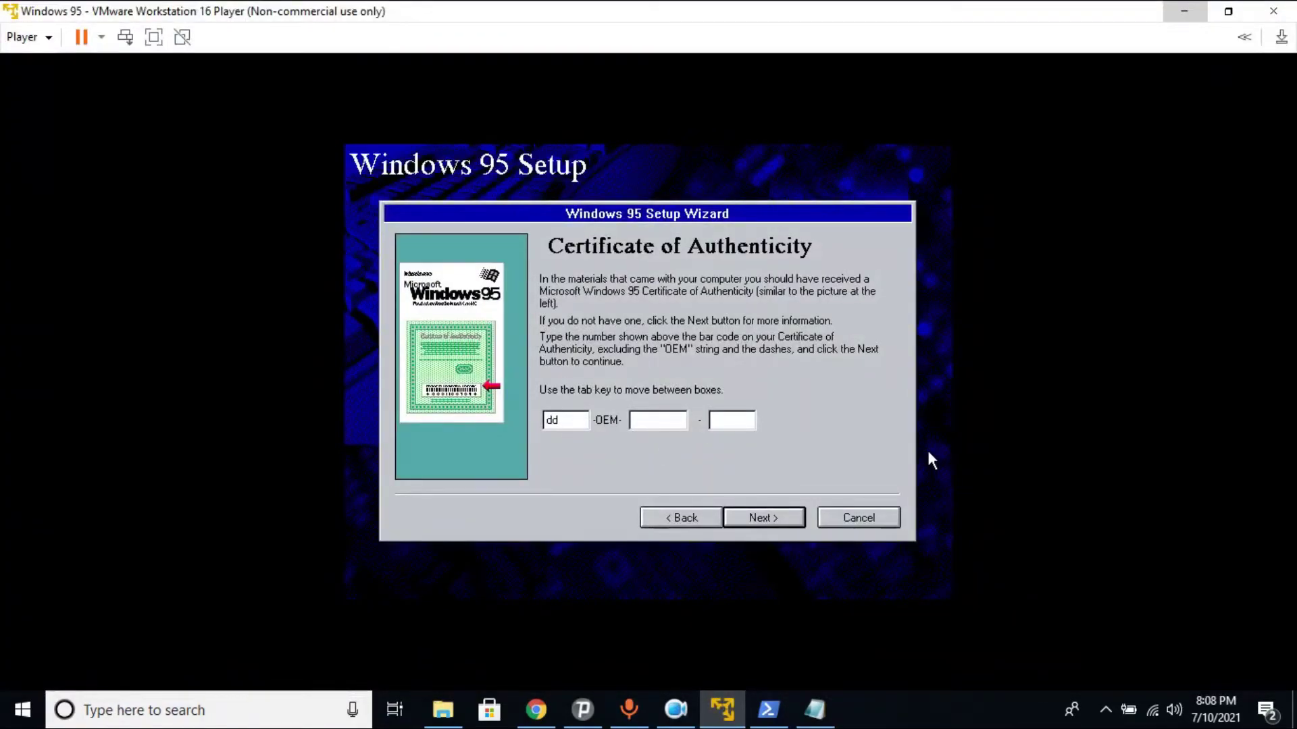
Clear the stray characters and type the first group of the product key
{"action": "key", "text": "BackSpace"}
{"action": "key", "text": "BackSpace"}
{"action": "left_click", "coordinate": [816, 710]}
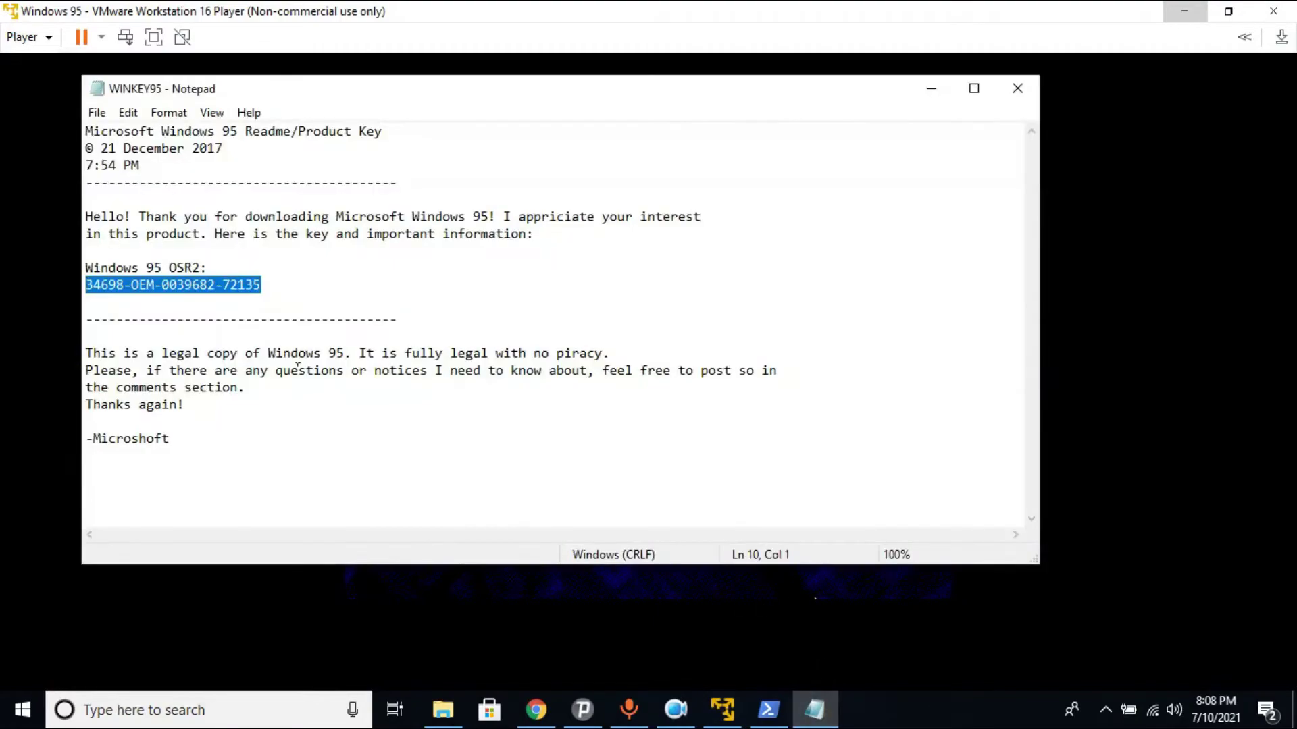
{"action": "left_click", "coordinate": [91, 311]}
{"action": "left_click", "coordinate": [722, 710]}
{"action": "key", "text": "Tab"}
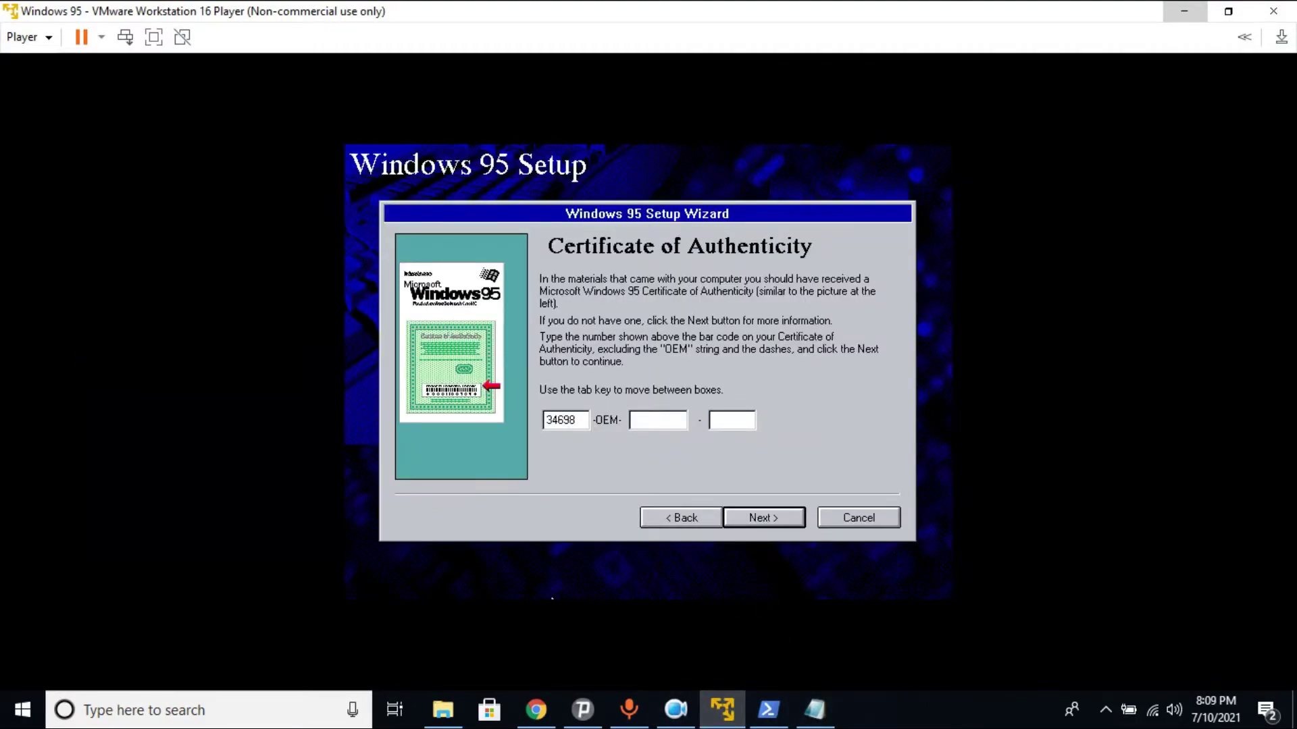
Type the remaining two product key groups and continue to the User Information page
{"action": "left_click", "coordinate": [816, 710]}
{"action": "left_click", "coordinate": [722, 709]}
{"action": "key", "text": "Tab"}
{"action": "left_click", "coordinate": [815, 710]}
{"action": "left_click", "coordinate": [722, 709]}
{"action": "left_click", "coordinate": [774, 520]}
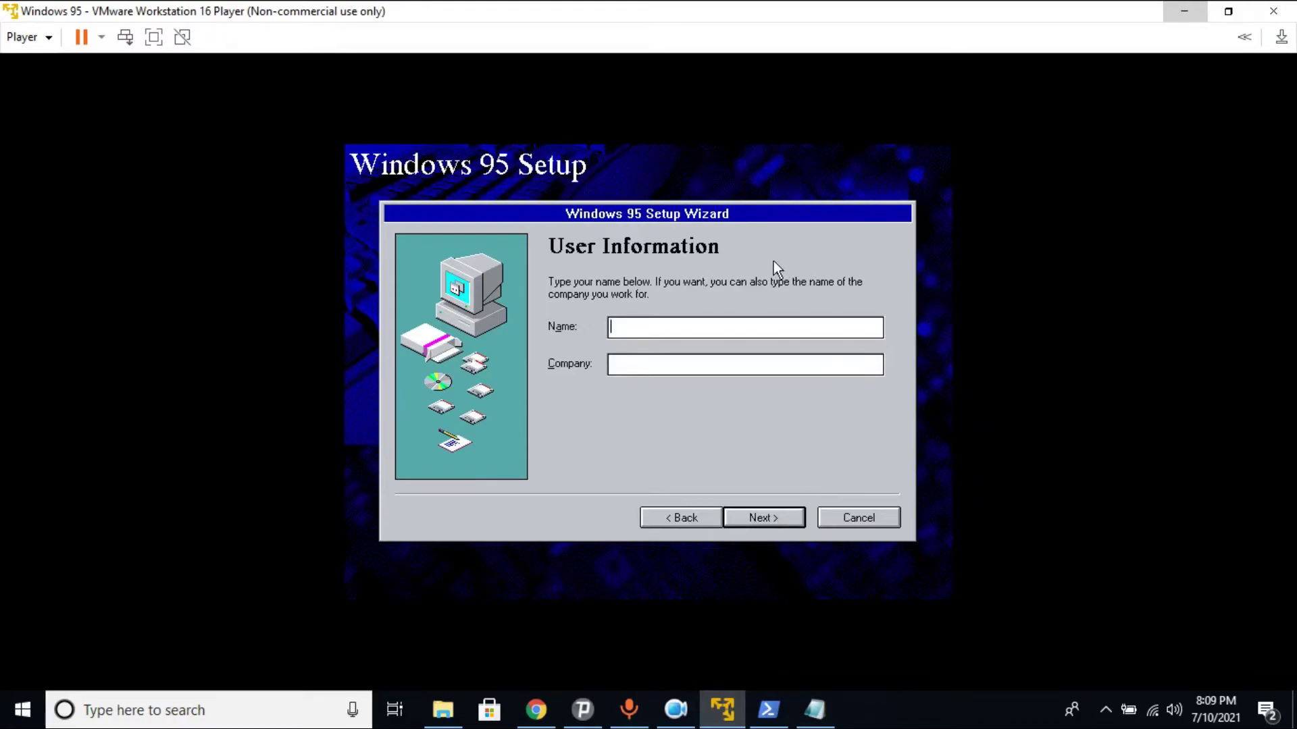
Enter the user's name and company, start the hardware analysis, and minimize the VM window
{"action": "type", "text": "ver"}
{"action": "key", "text": "BackSpace"}
{"action": "type", "text": "er"}
{"action": "left_click", "coordinate": [778, 521]}
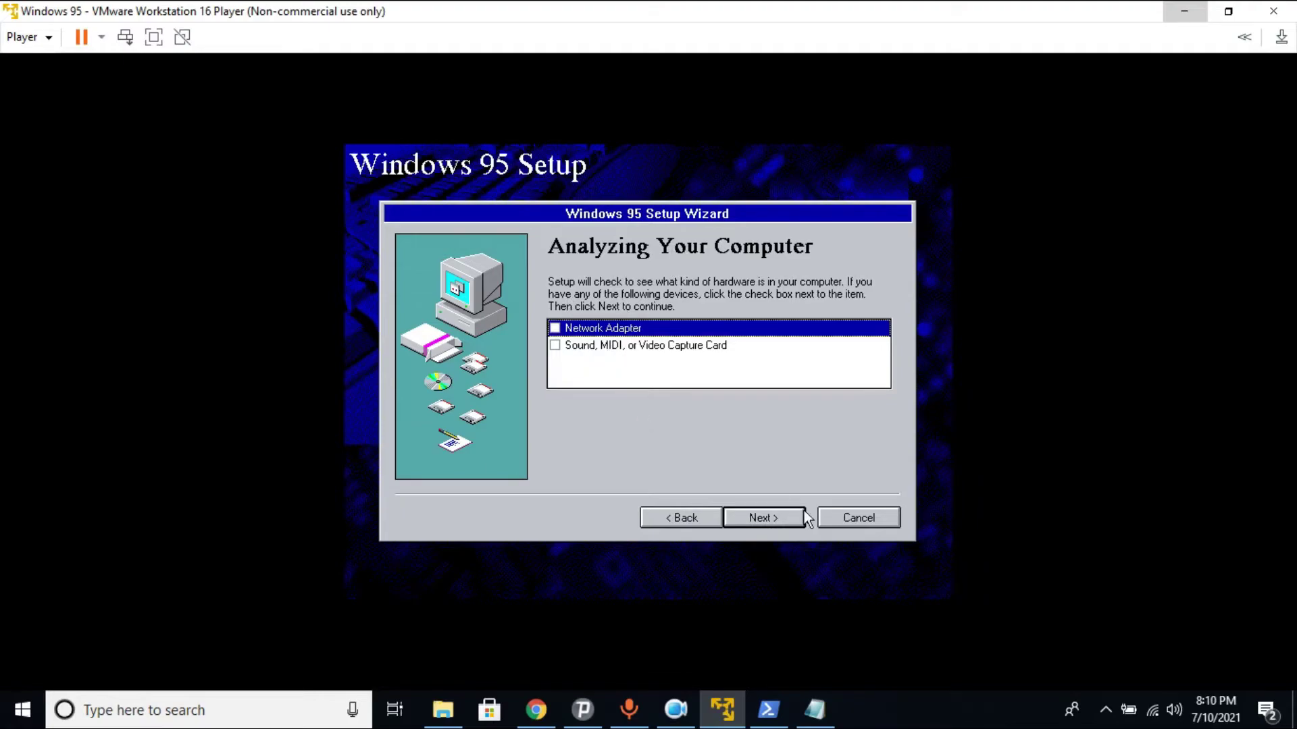
{"action": "left_click", "coordinate": [769, 520]}
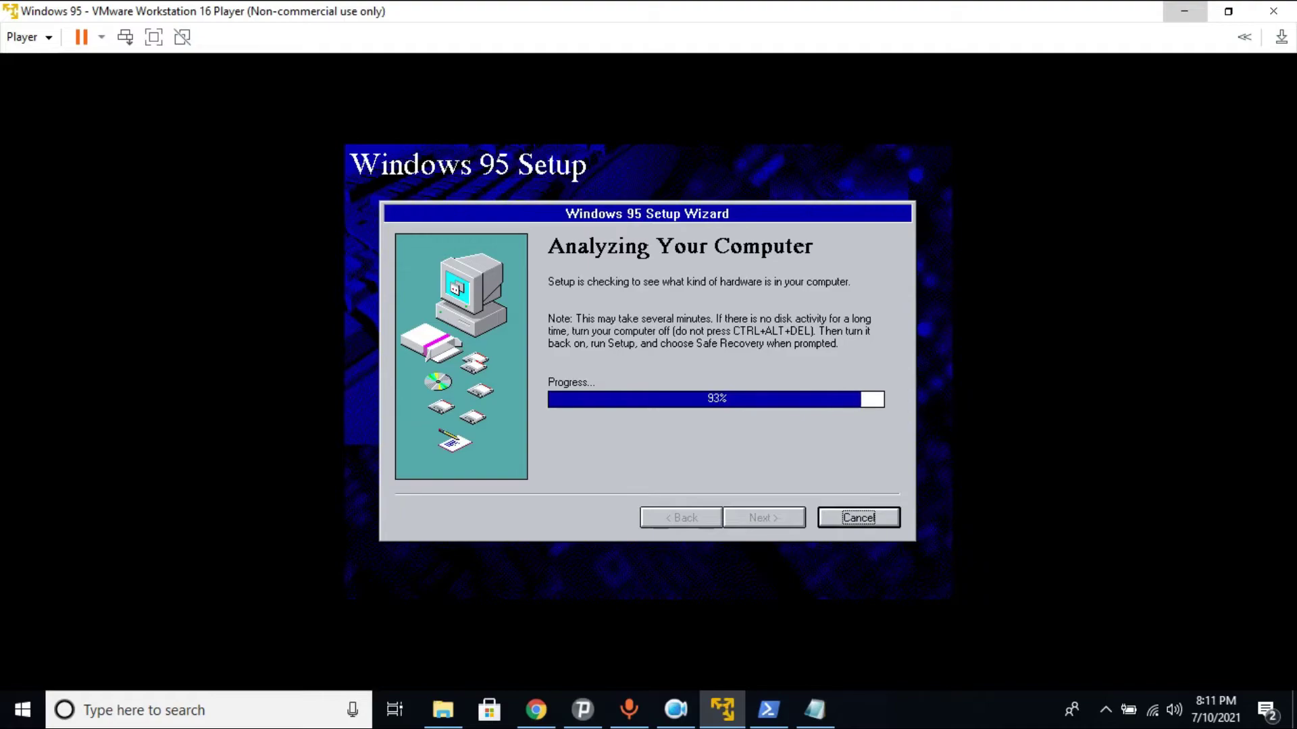
{"action": "left_click", "coordinate": [1184, 11]}
Minimize the WINKEY95 notes and WINDOW 95 folder, then bring Windows 95 Setup back from the taskbar
{"action": "left_click", "coordinate": [930, 88]}
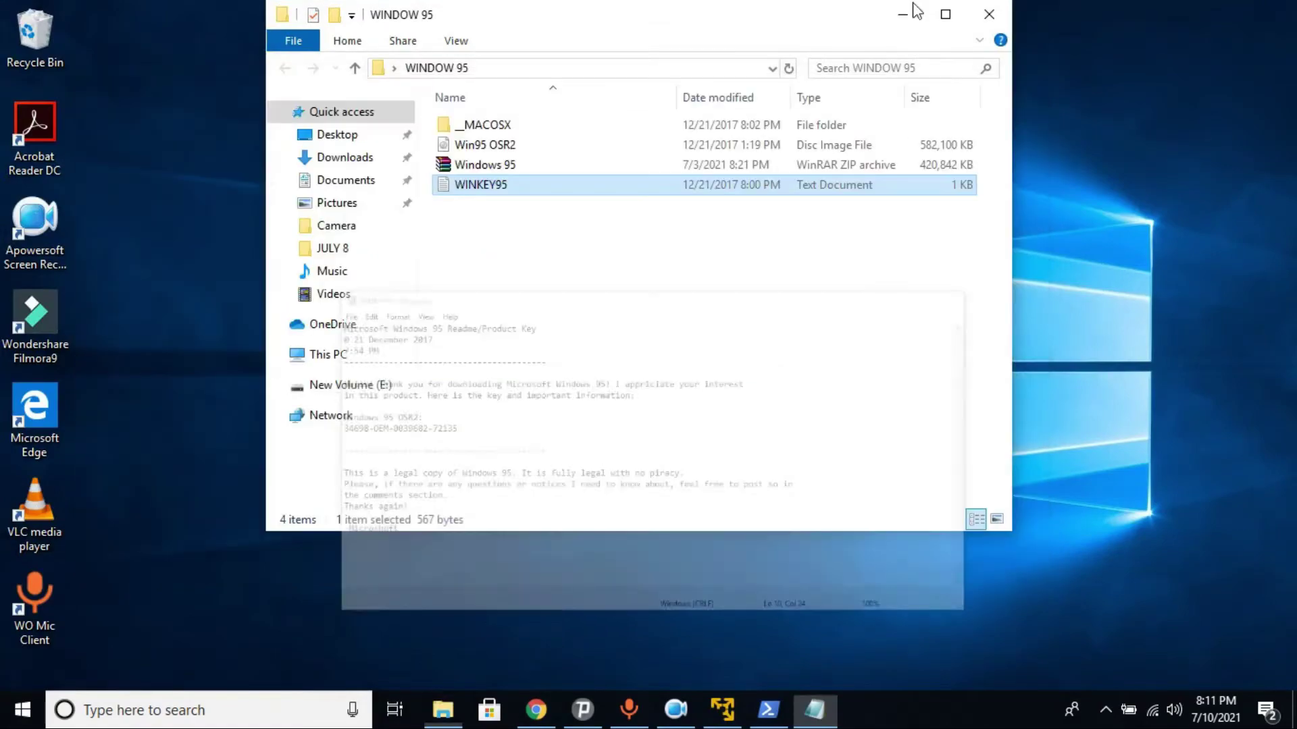
{"action": "left_click", "coordinate": [902, 14]}
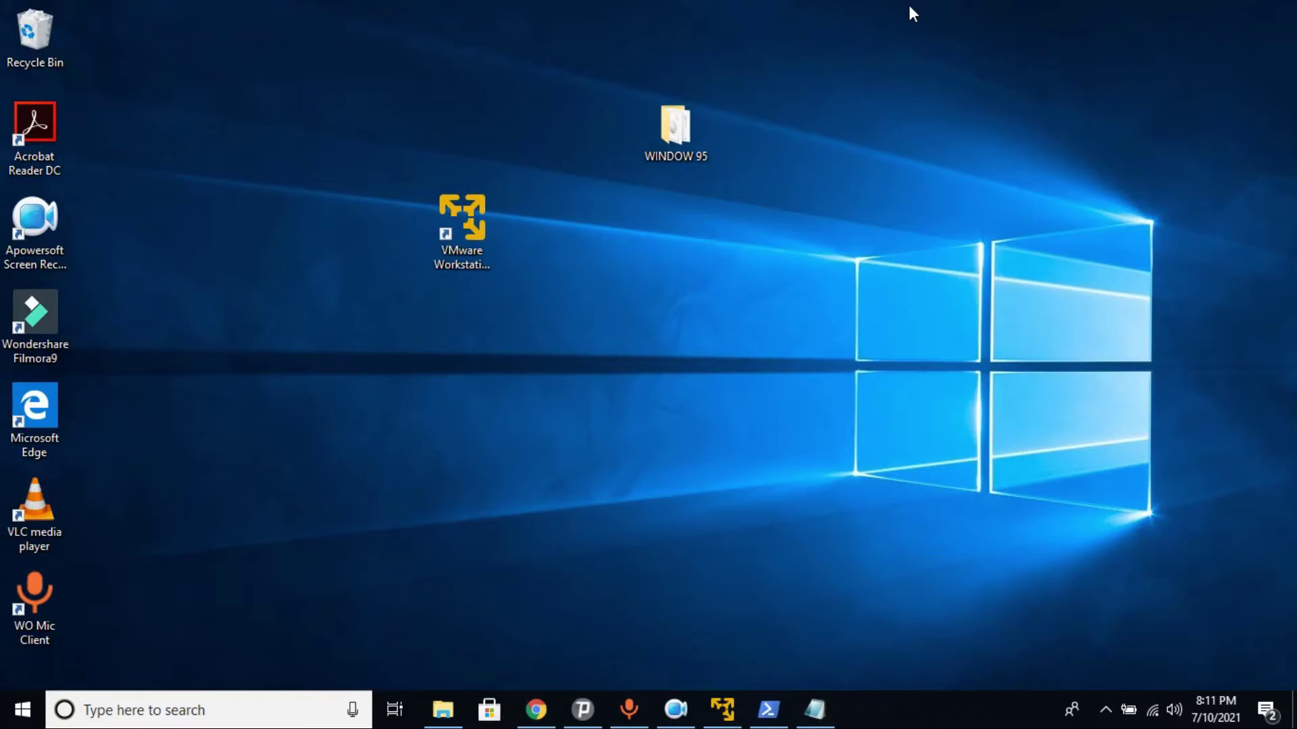
{"action": "left_click", "coordinate": [22, 710]}
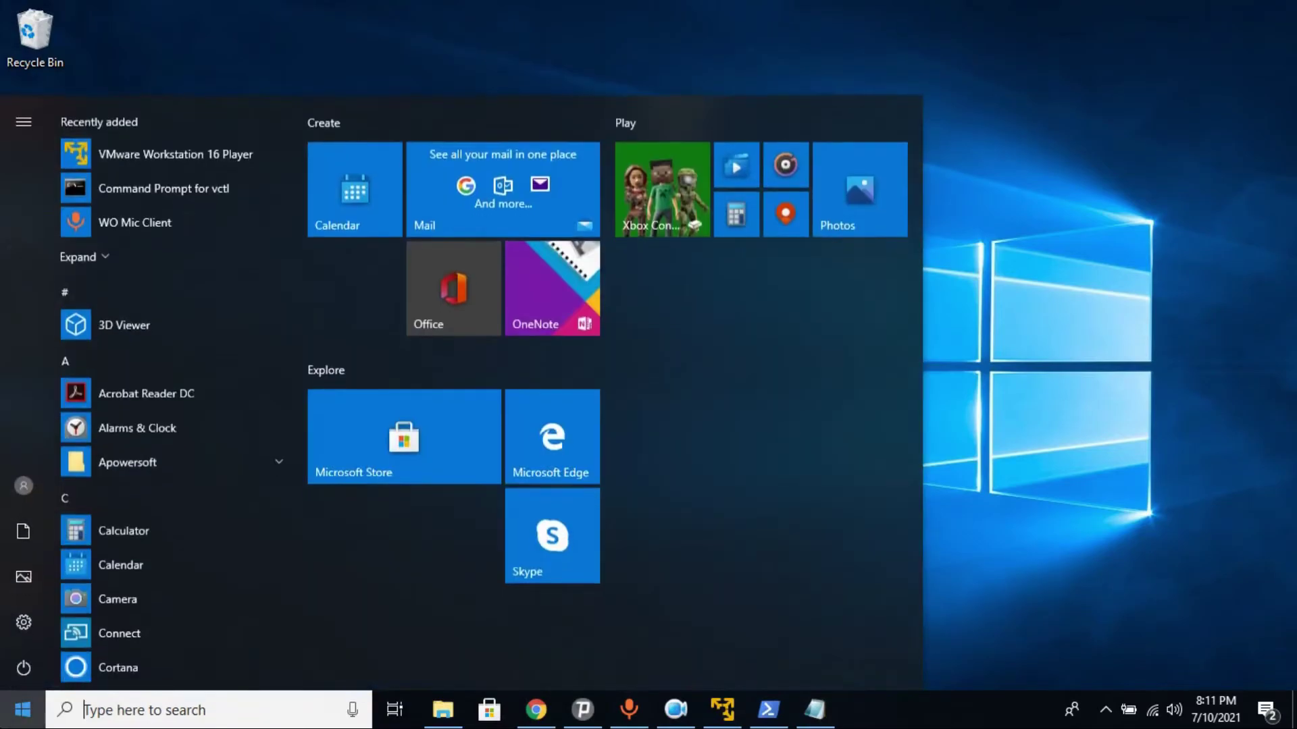
{"action": "left_click", "coordinate": [284, 3]}
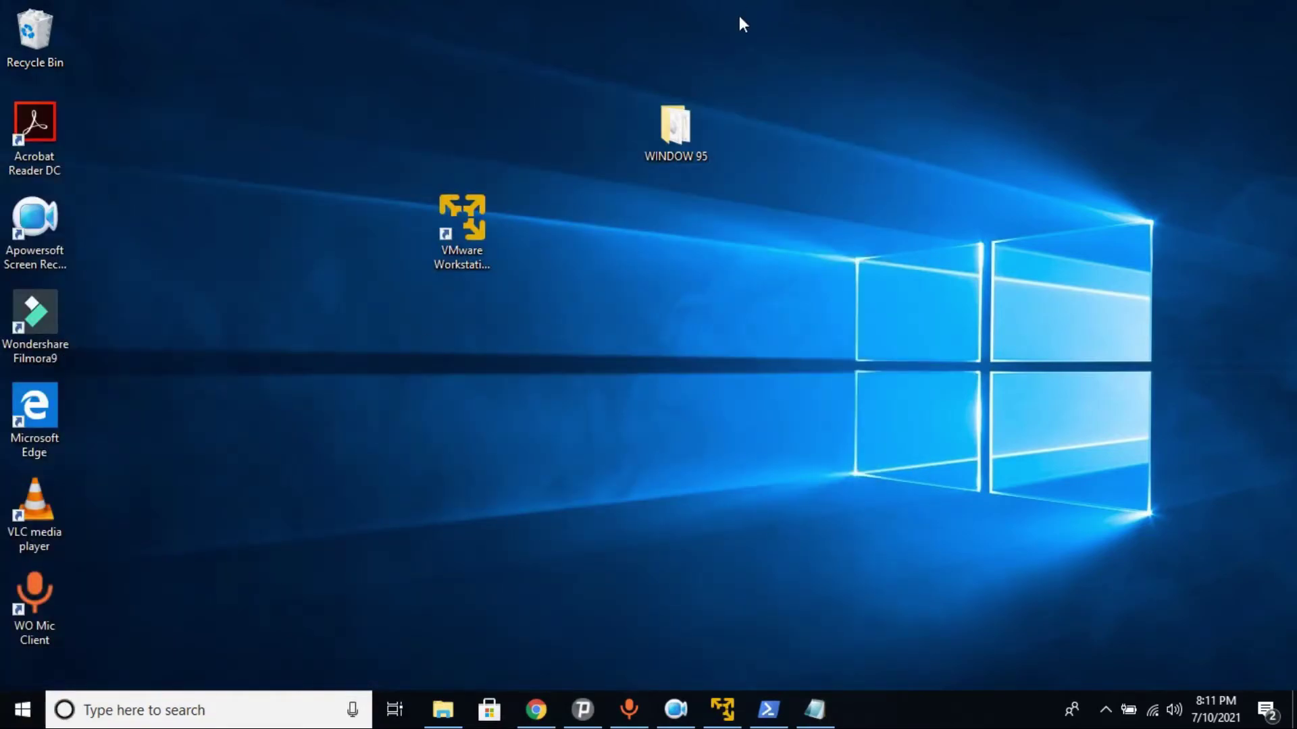
{"action": "left_click_drag", "start_coordinate": [790, 43], "coordinate": [425, 606]}
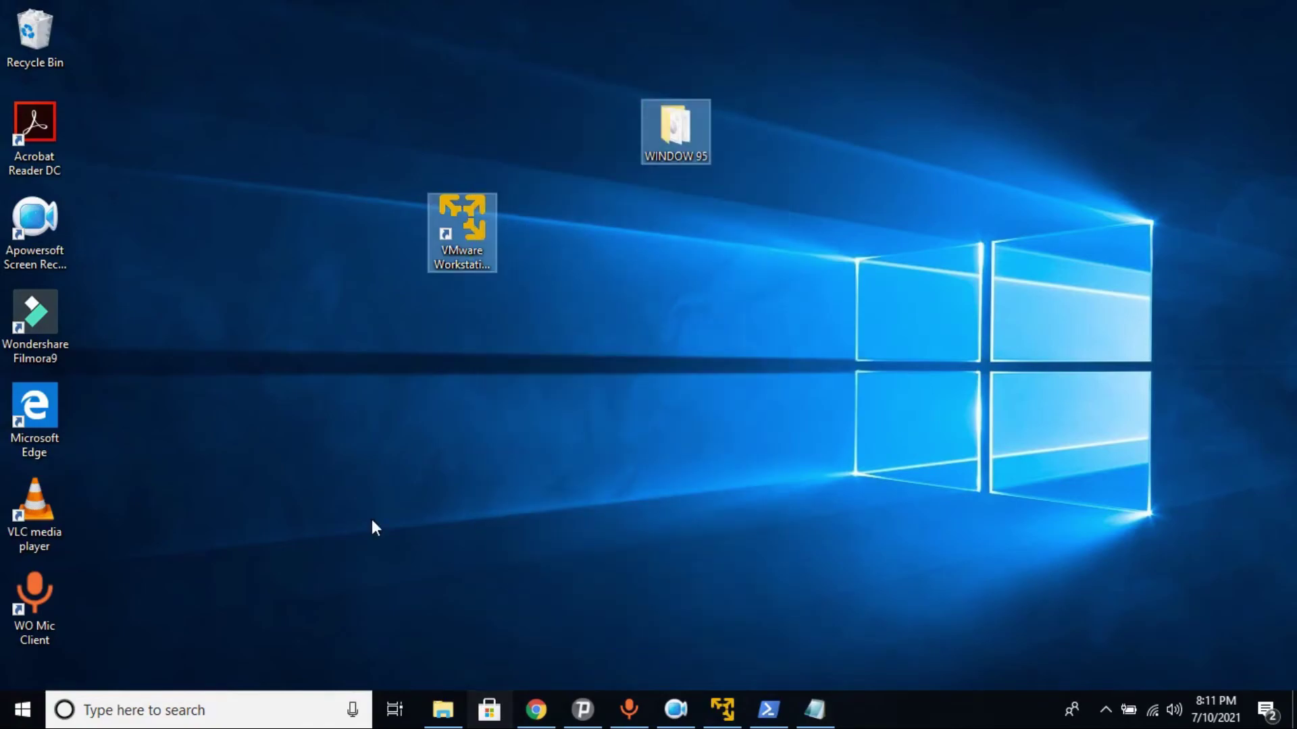
{"action": "left_click_drag", "start_coordinate": [253, 445], "coordinate": [608, 655]}
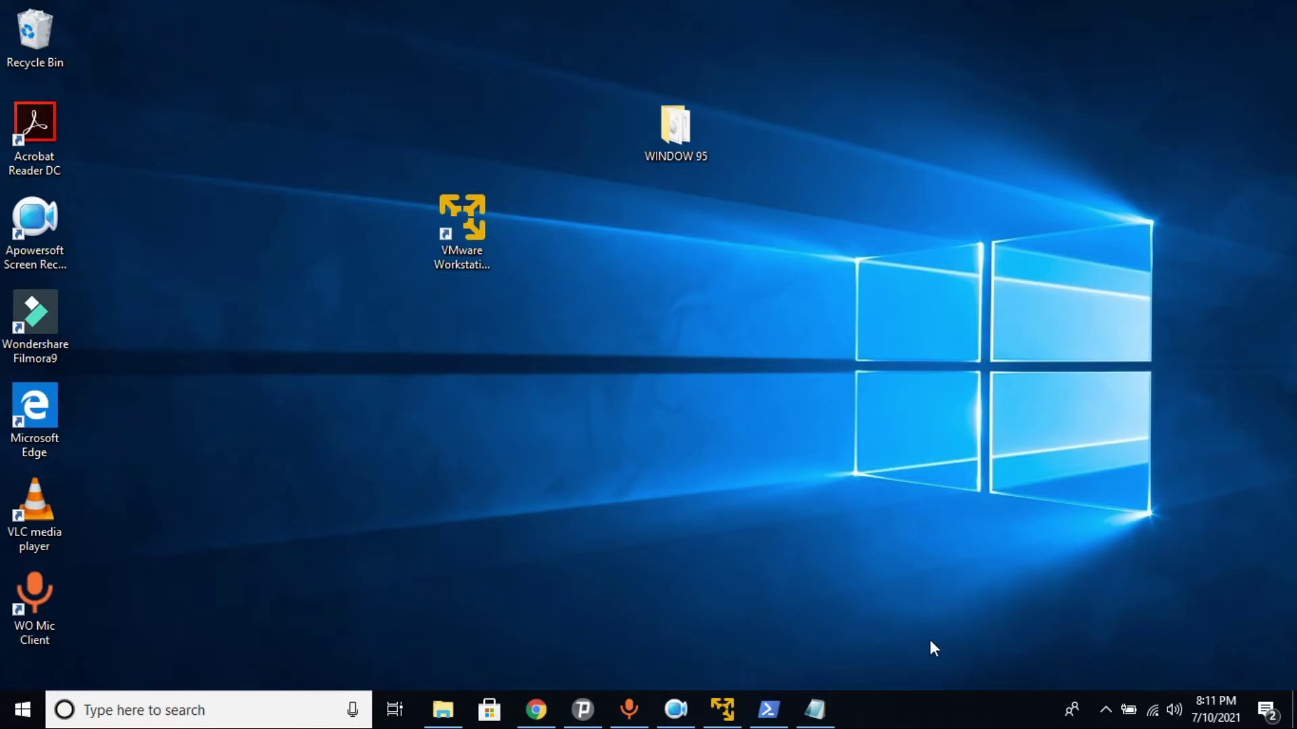
{"action": "left_click", "coordinate": [722, 710]}
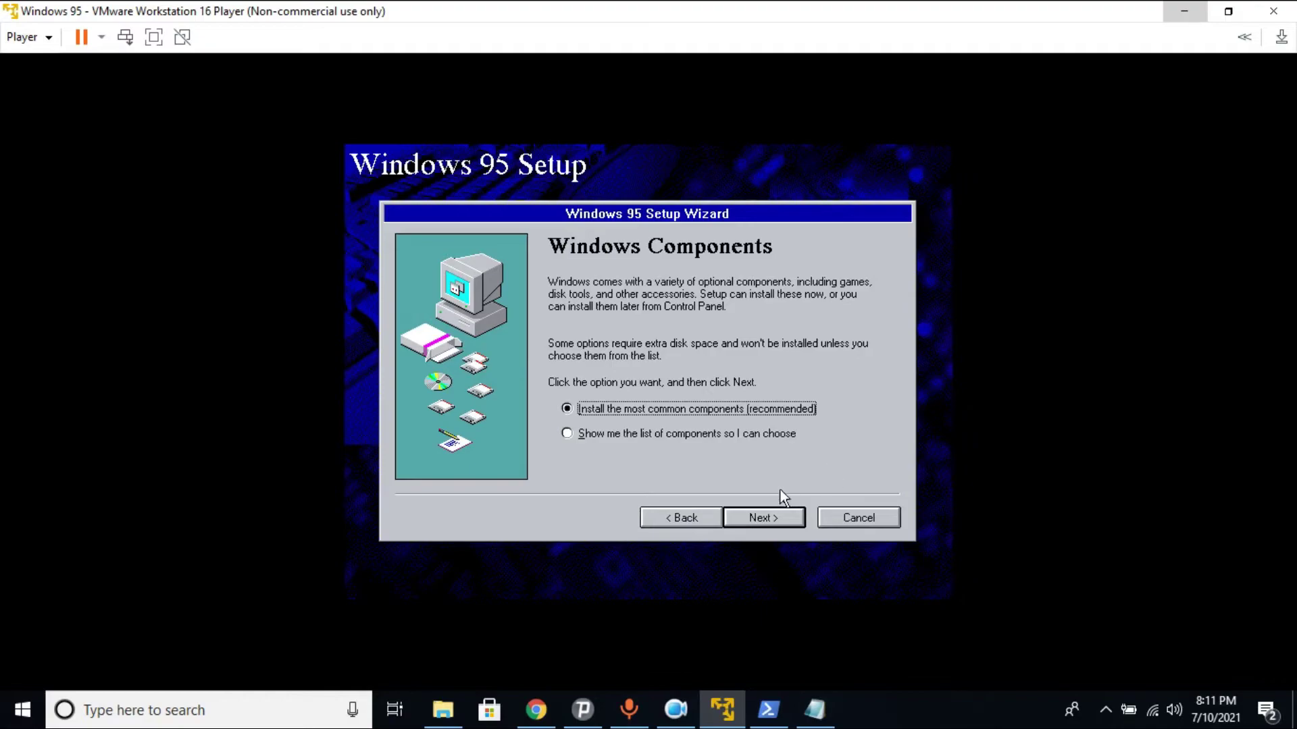
Accept the common components and the startup disk option, then start copying the Windows 95 files
{"action": "left_click", "coordinate": [771, 523]}
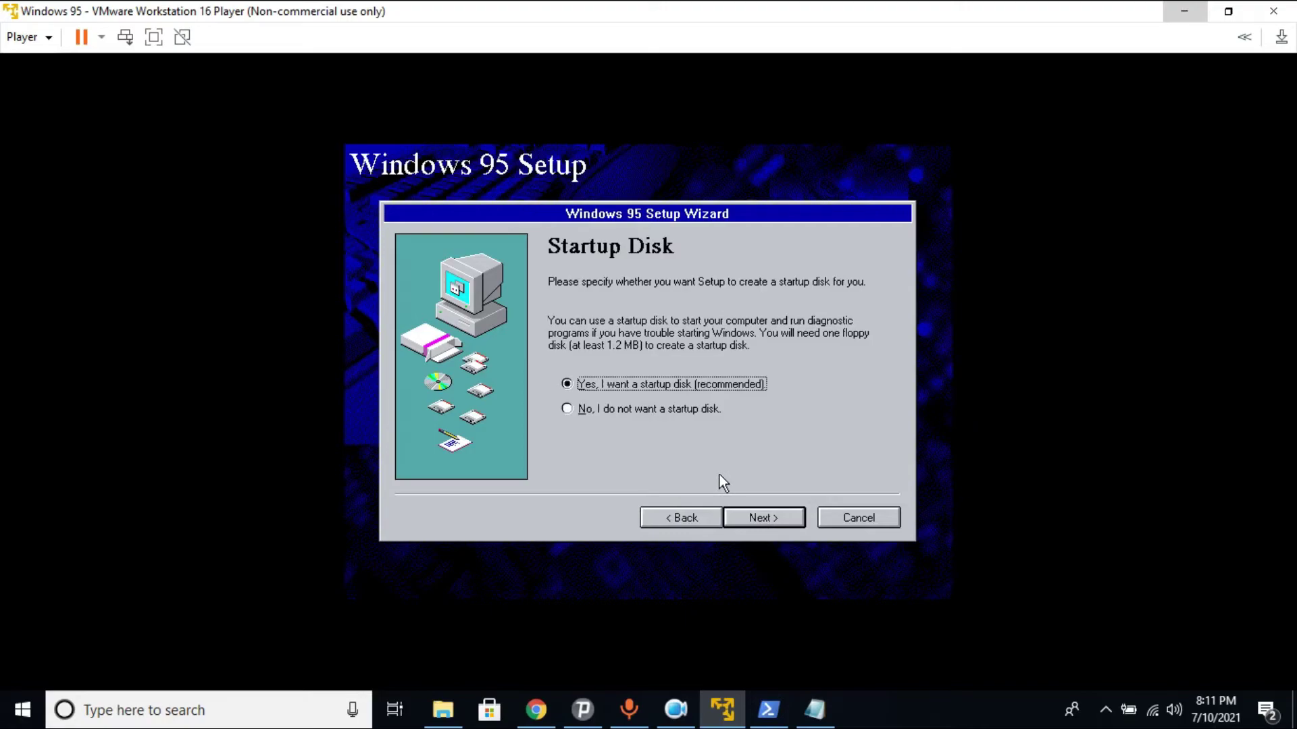
{"action": "left_click", "coordinate": [772, 516]}
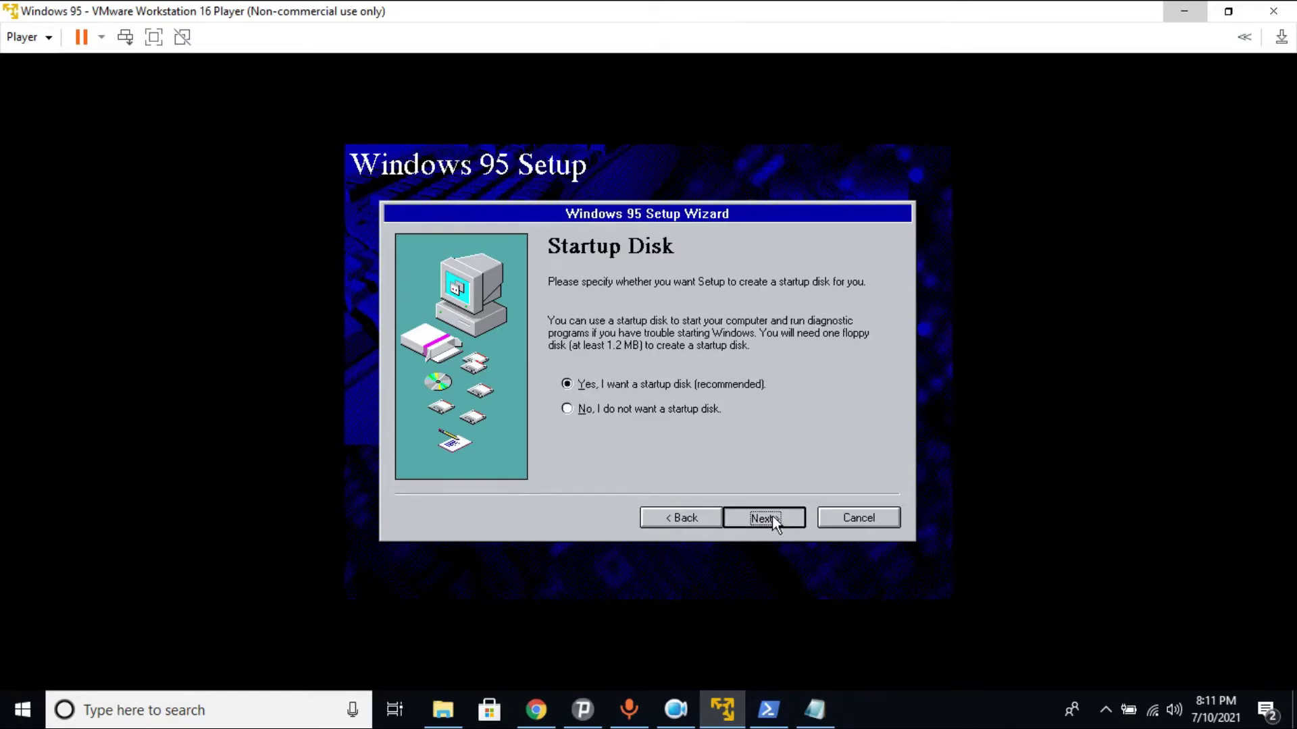
{"action": "left_click", "coordinate": [771, 519]}
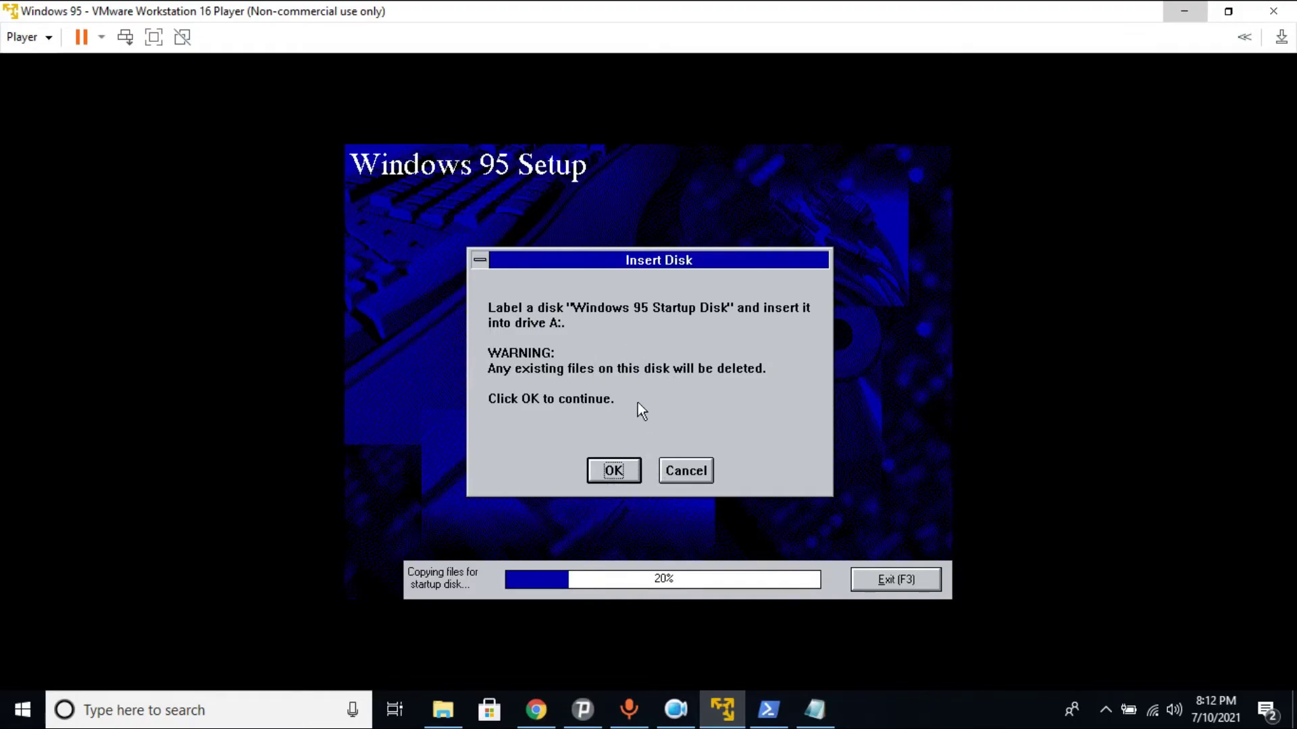
Get past the Insert Disk prompts and initialization error without creating a startup disk, letting copying finish
{"action": "left_click", "coordinate": [623, 465]}
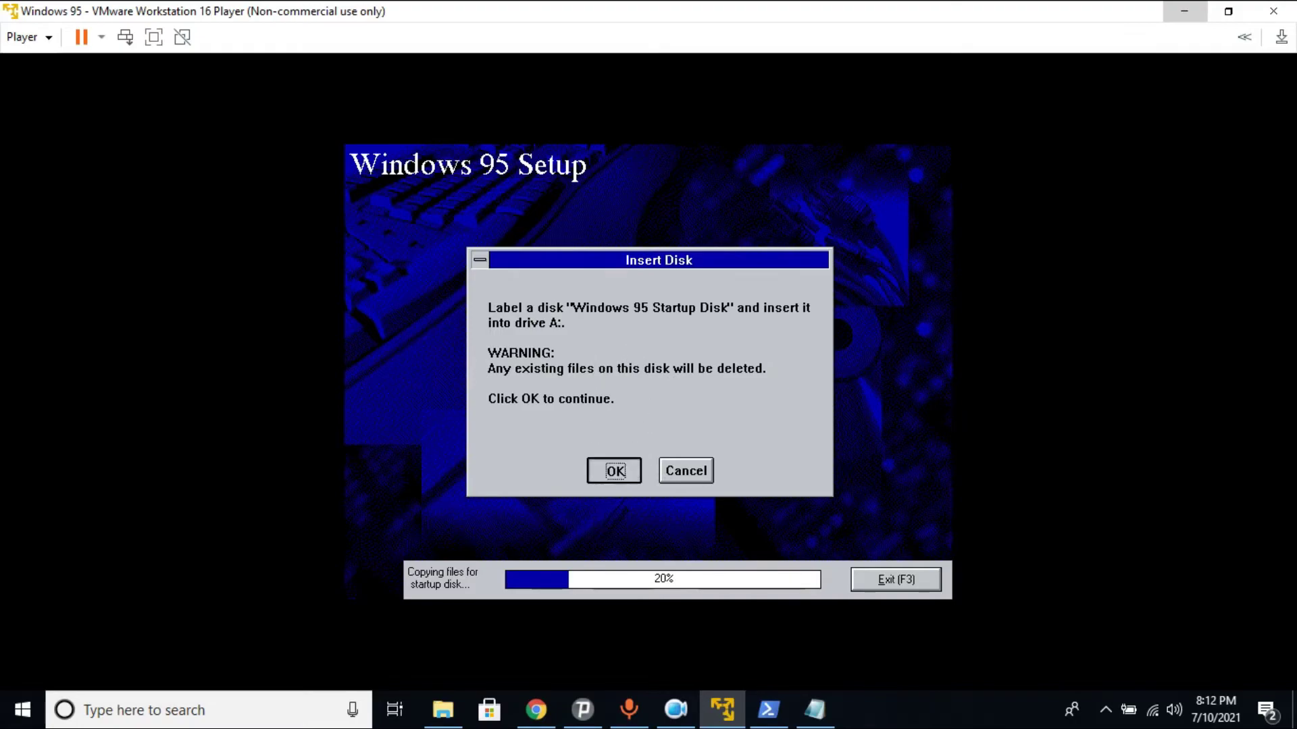
{"action": "left_click", "coordinate": [622, 464]}
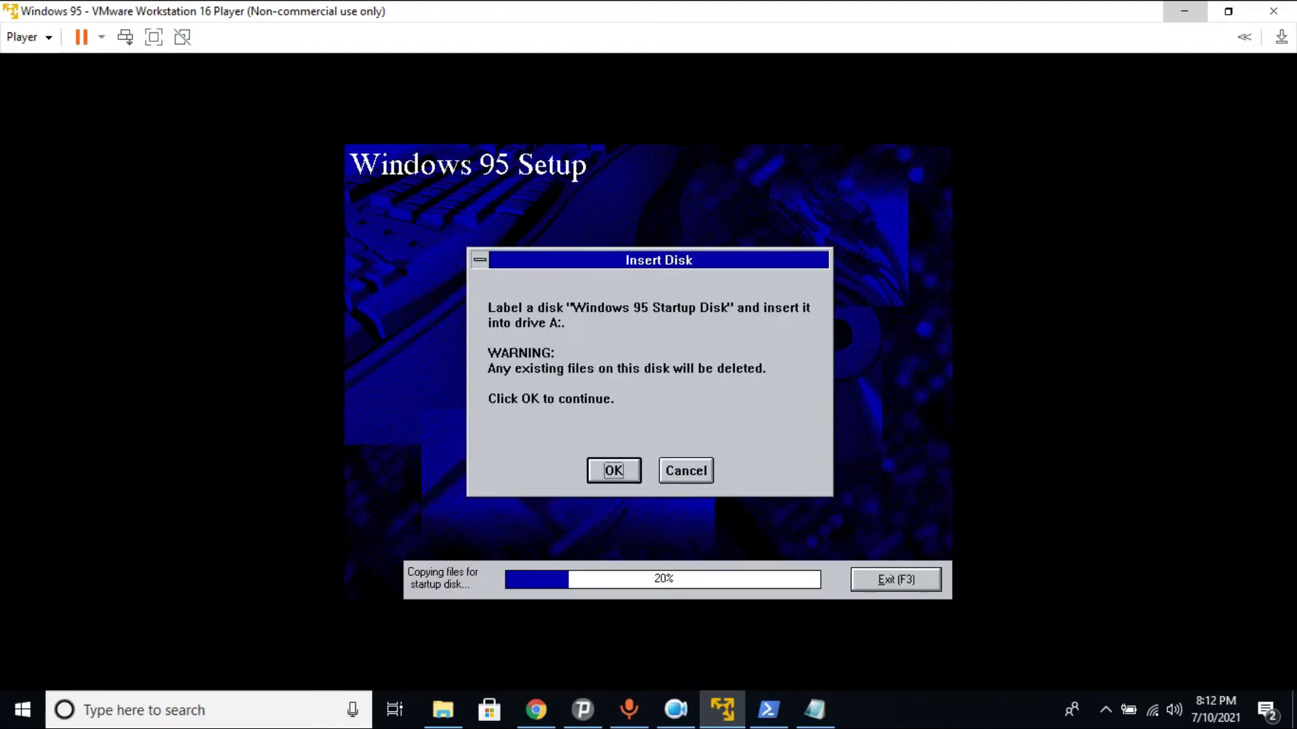
{"action": "left_click", "coordinate": [672, 476]}
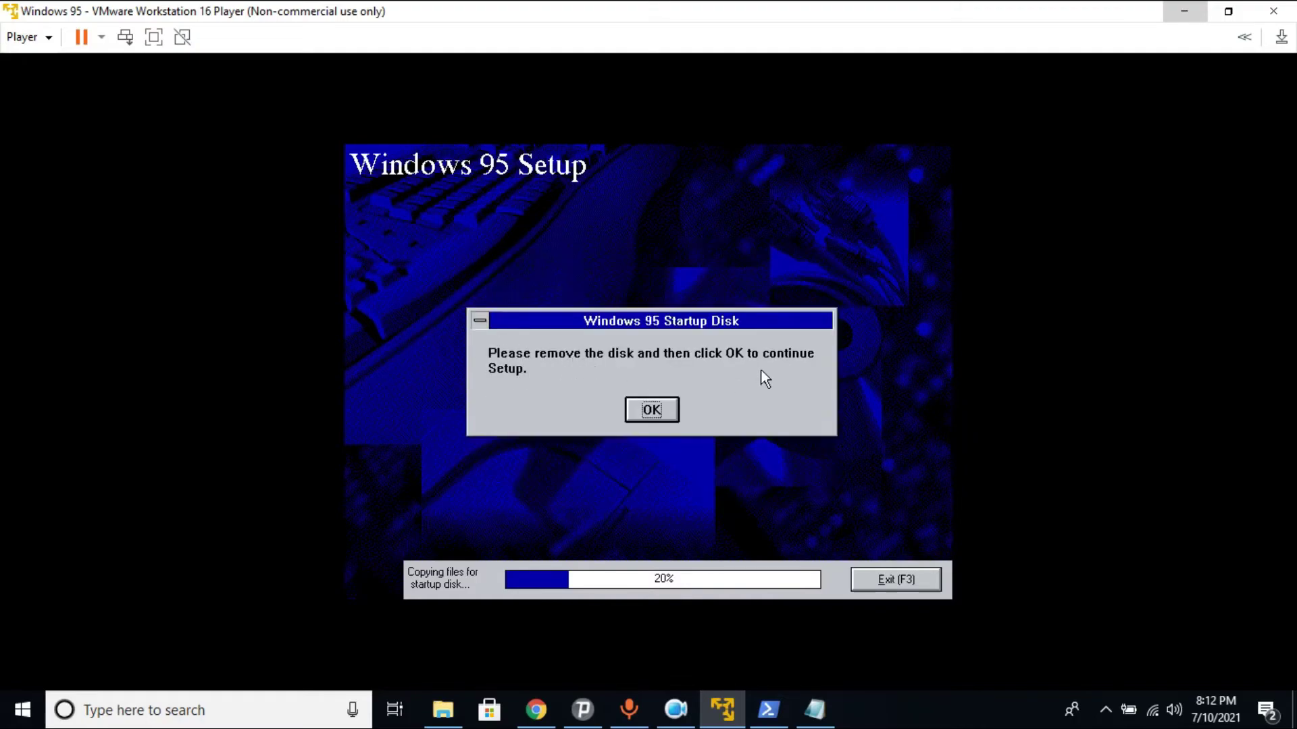
{"action": "left_click", "coordinate": [667, 415]}
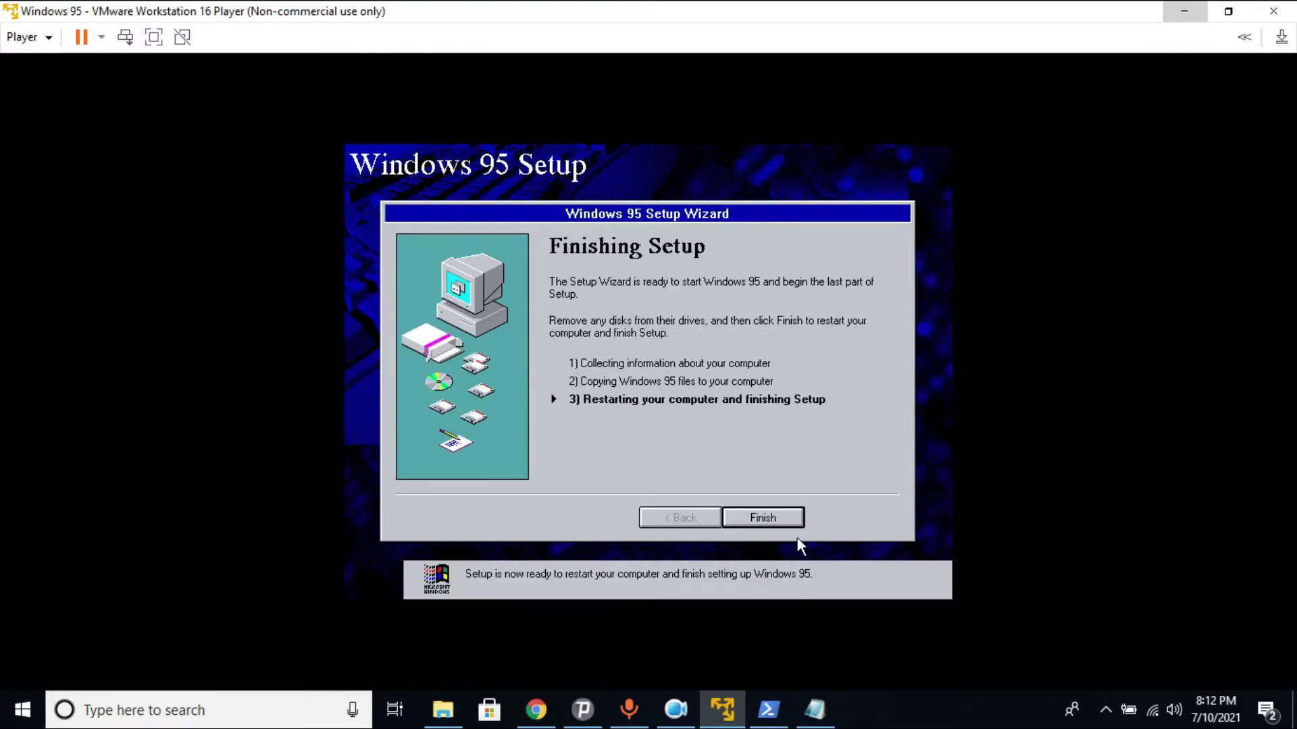
Restart Windows 95 after setup, then relaunch VMware Player maximized with the Windows 95 VM selected
{"action": "left_click", "coordinate": [778, 518]}
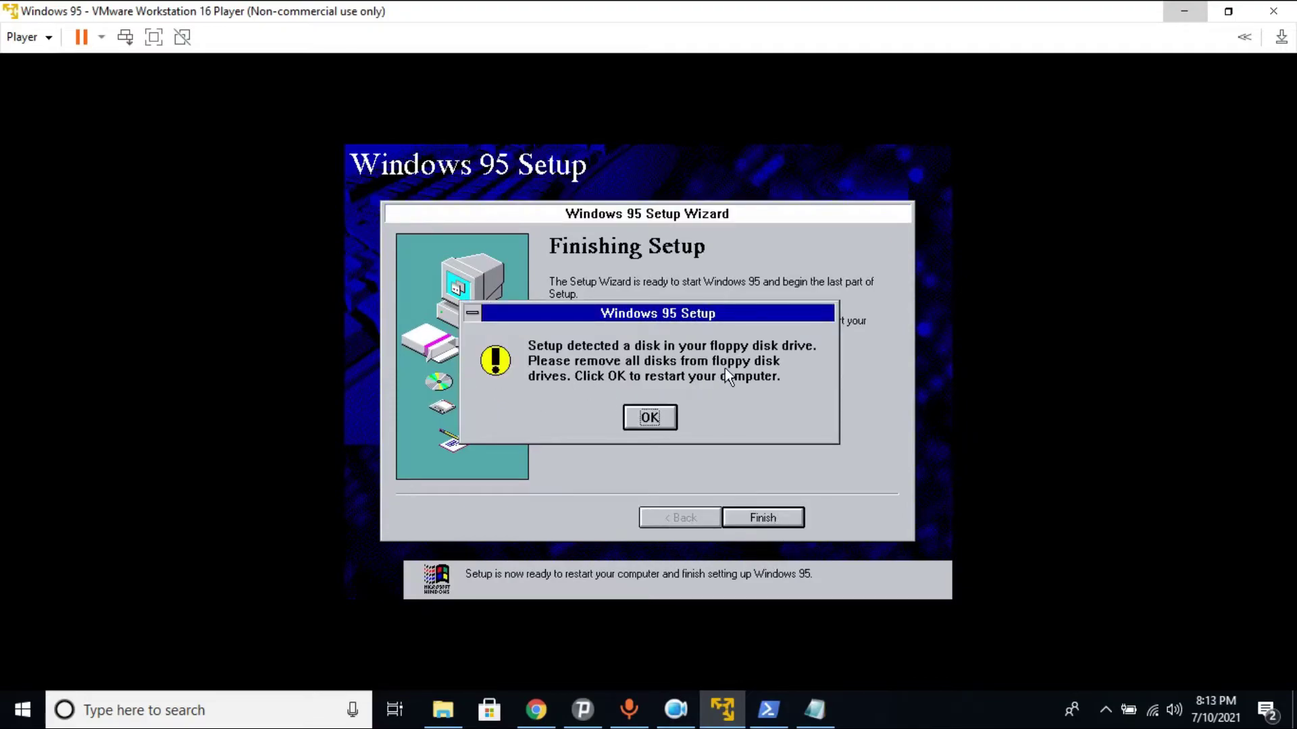
{"action": "left_click", "coordinate": [663, 419]}
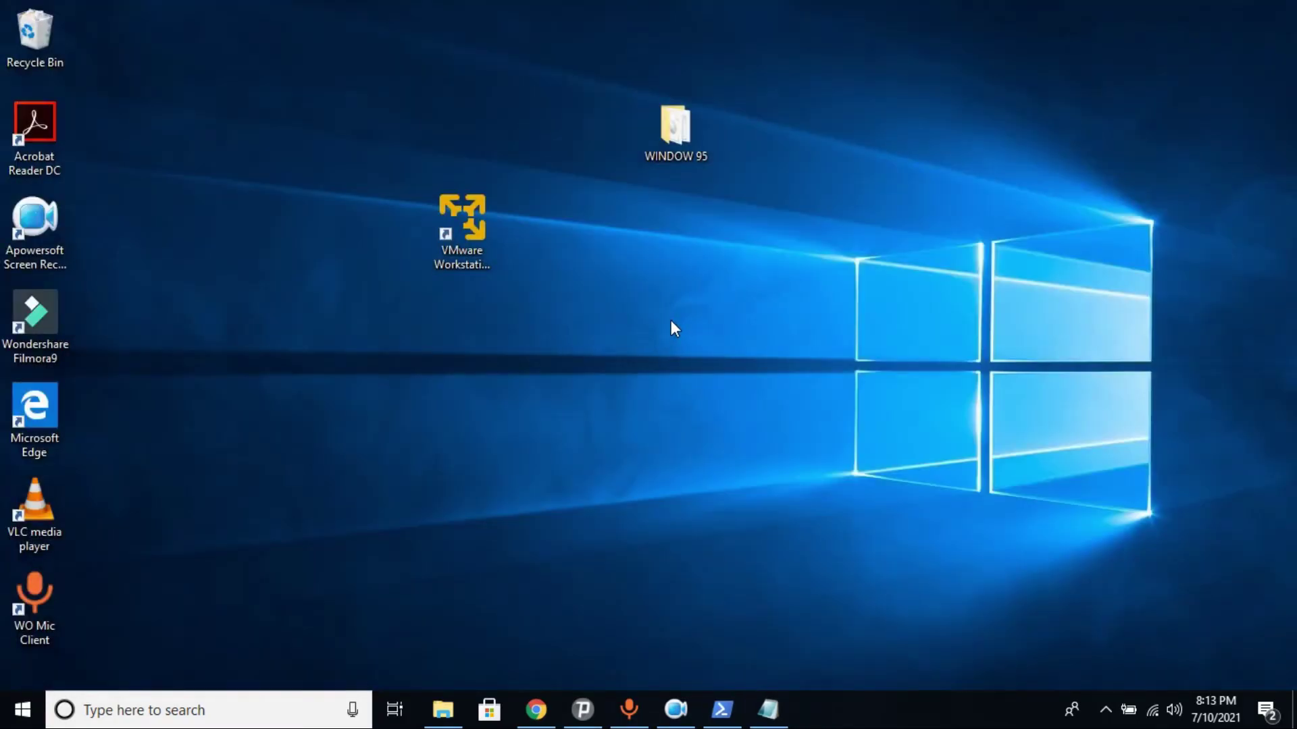
{"action": "left_click", "coordinate": [481, 261]}
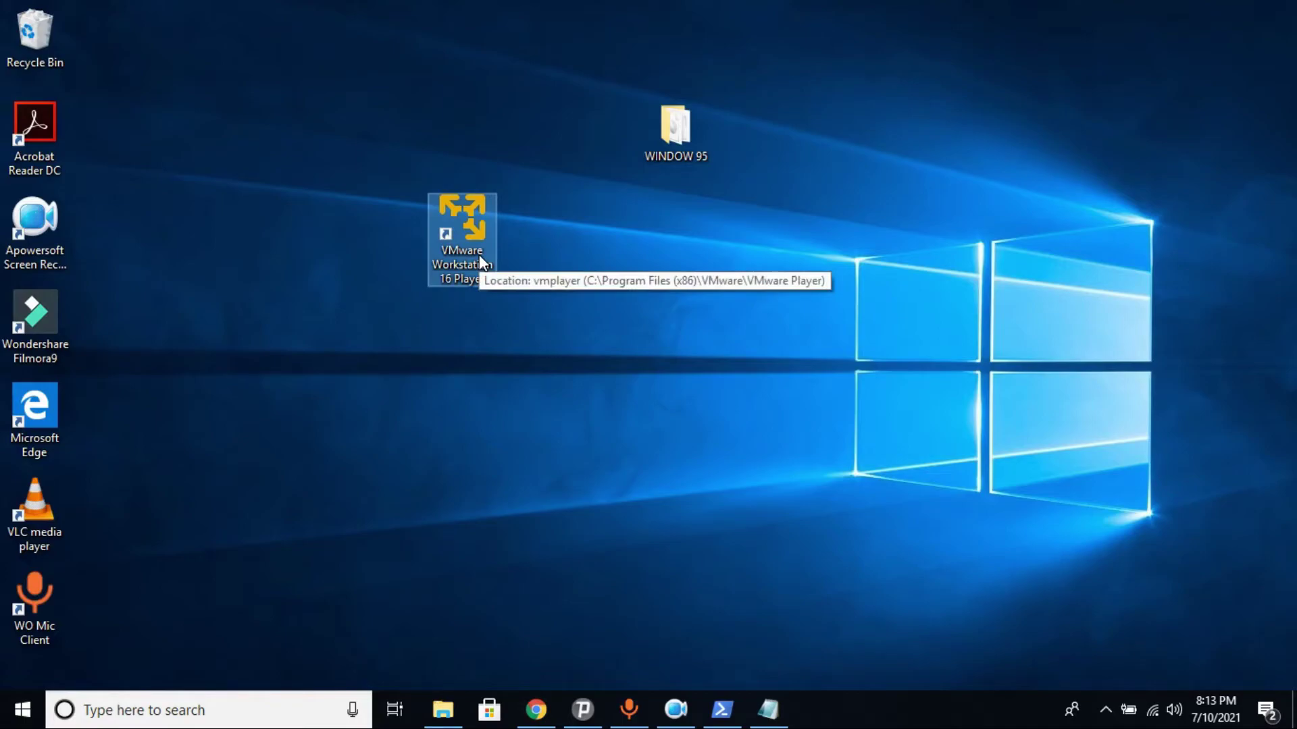
{"action": "double_click", "coordinate": [479, 257]}
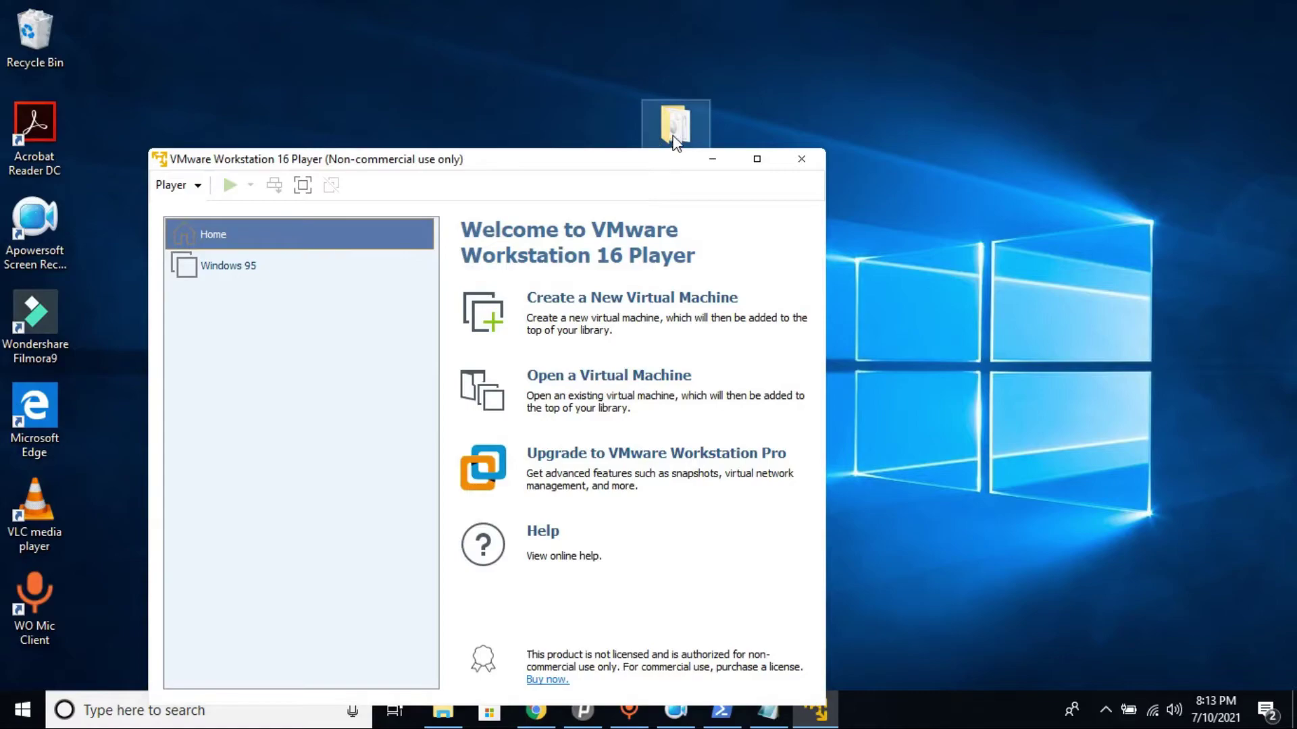
{"action": "left_click", "coordinate": [749, 159]}
{"action": "left_click", "coordinate": [112, 115]}
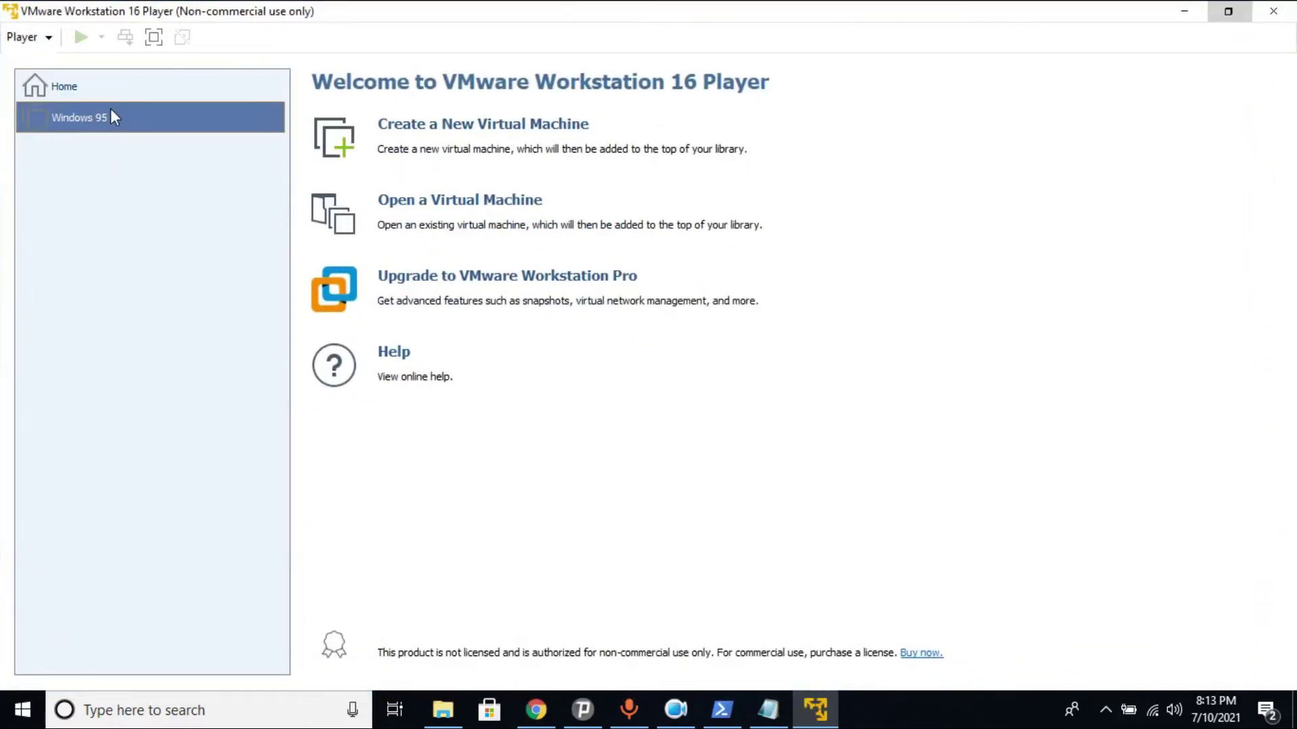
Lower the Windows 95 VM's memory from 1 GB to 128 MB in its Settings
{"action": "right_click", "coordinate": [112, 115]}
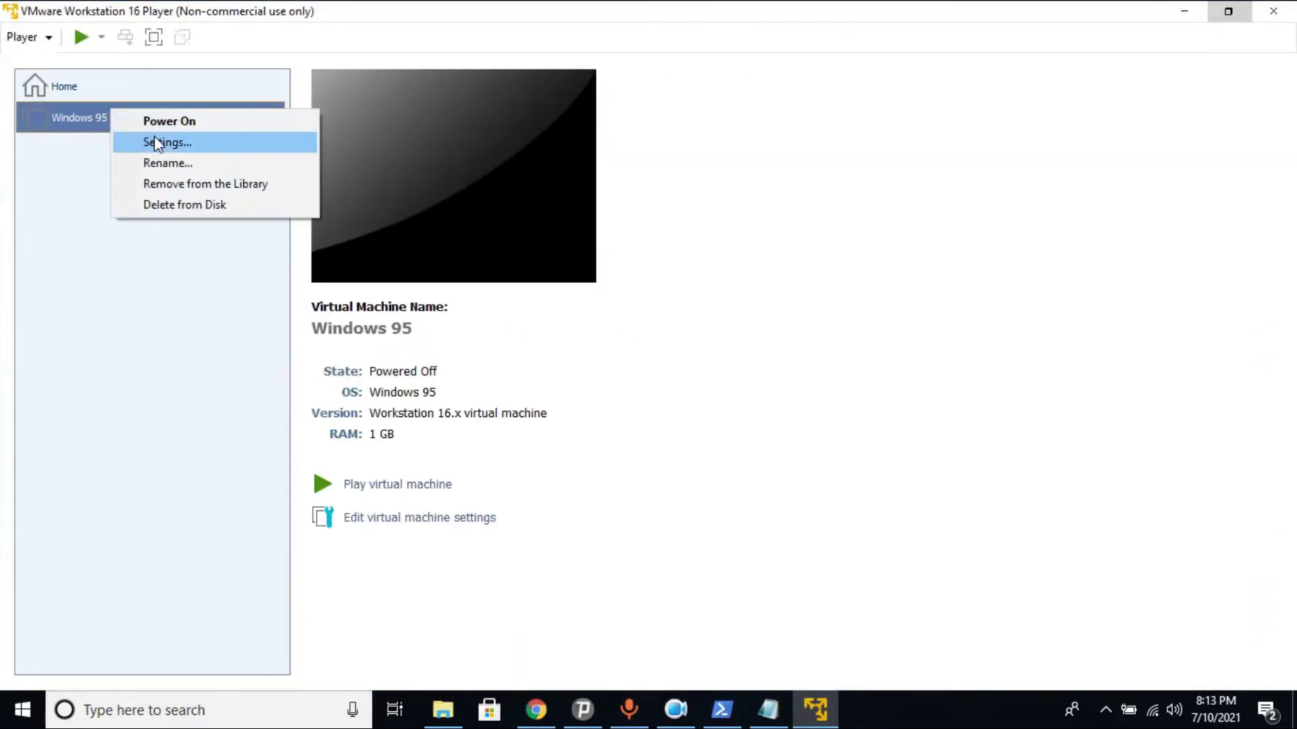
{"action": "left_click", "coordinate": [155, 142]}
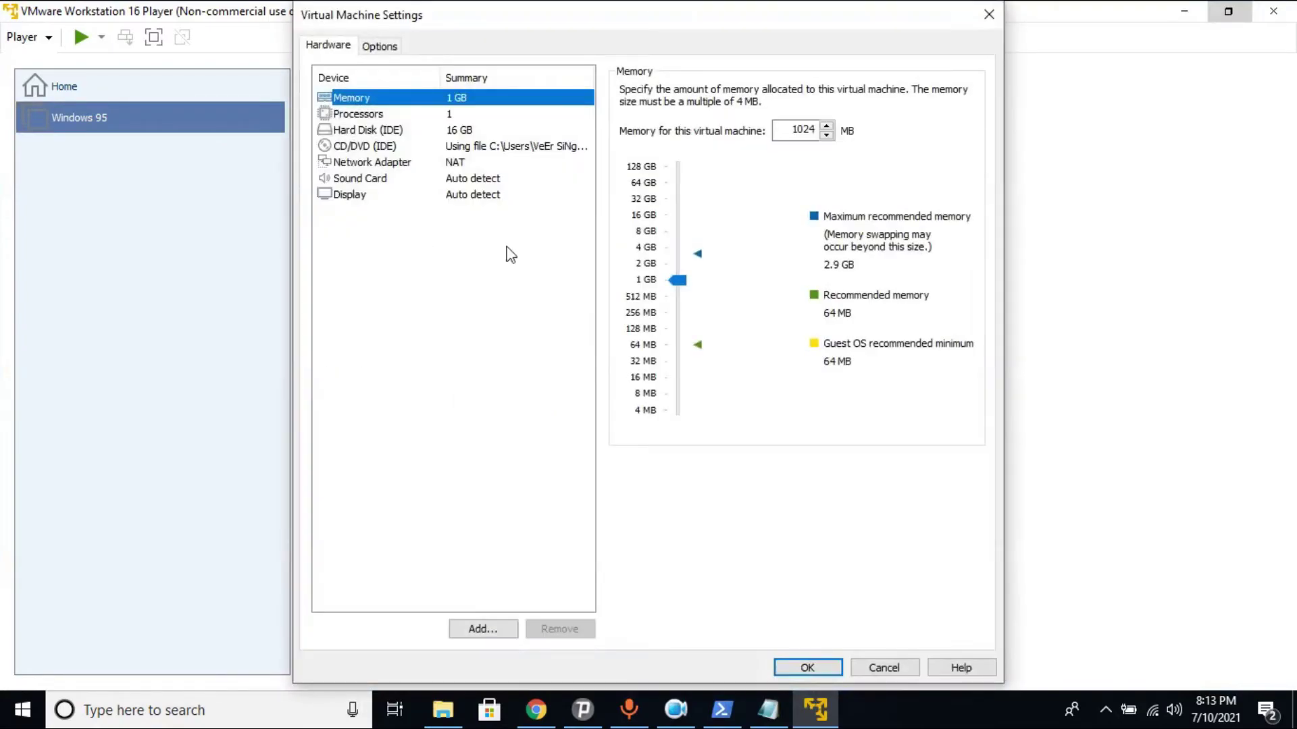
{"action": "left_click_drag", "start_coordinate": [678, 283], "coordinate": [693, 338]}
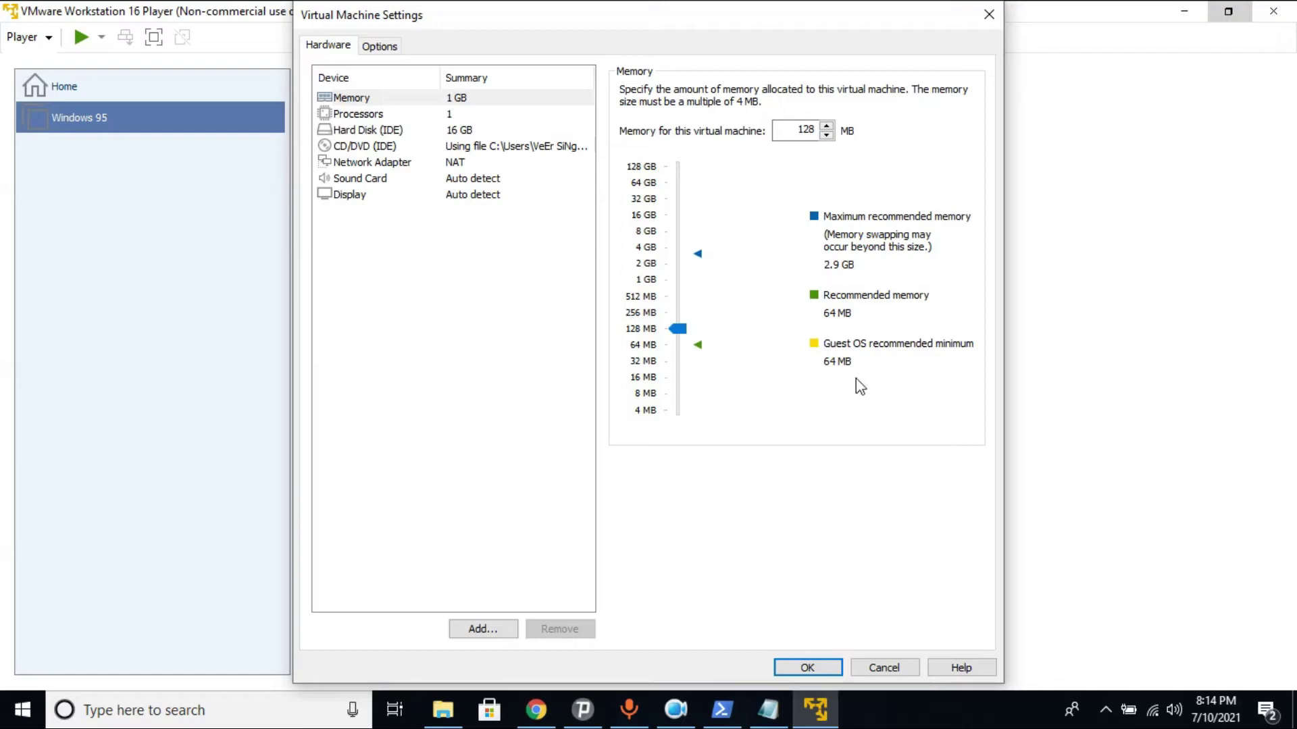
{"action": "left_click", "coordinate": [835, 668]}
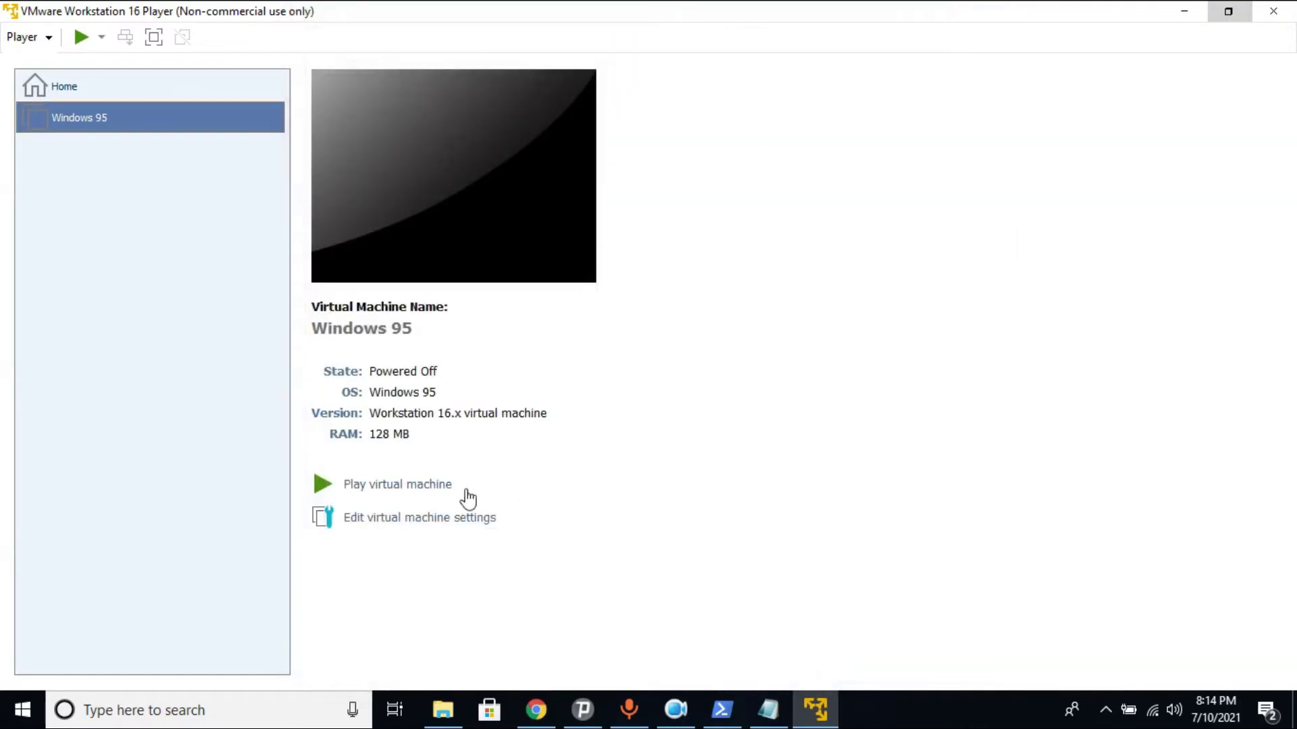
Power on the Windows 95 VM, boot with startup option 1. Normal, and acknowledge the network notice
{"action": "left_click", "coordinate": [419, 486]}
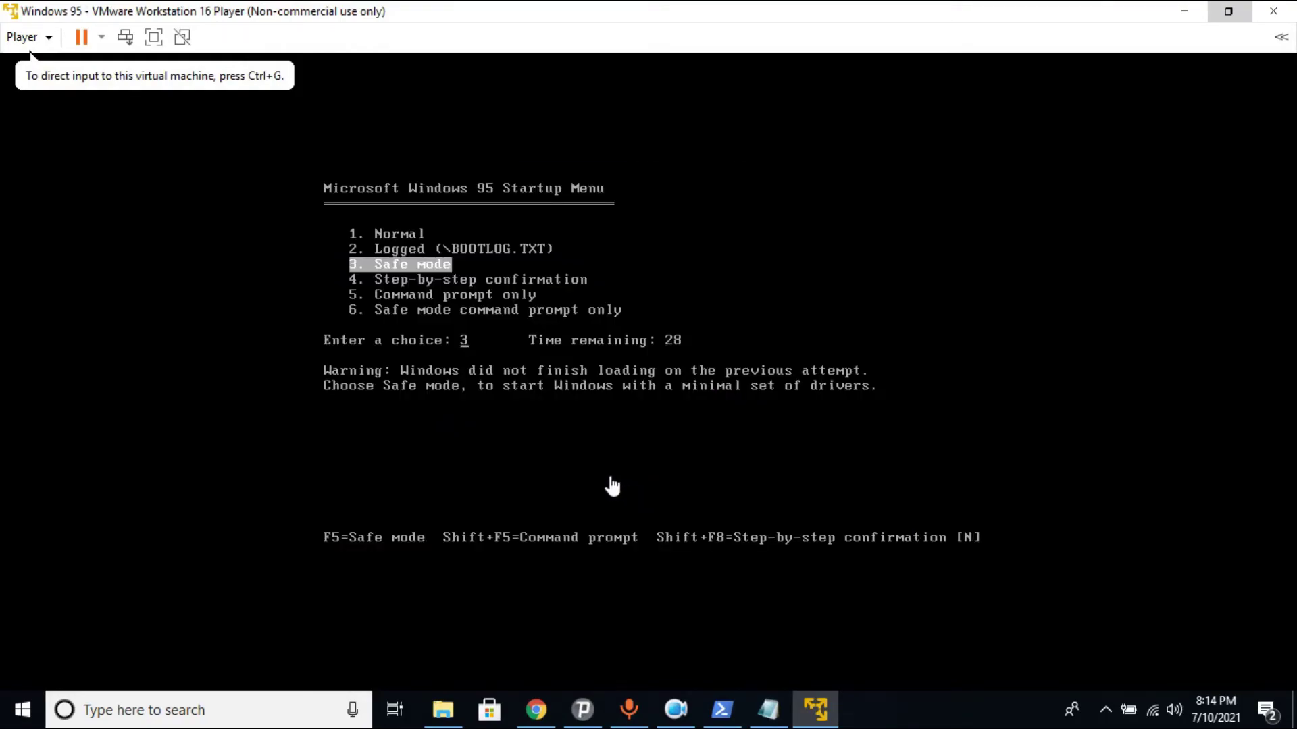
{"action": "left_click", "coordinate": [612, 487]}
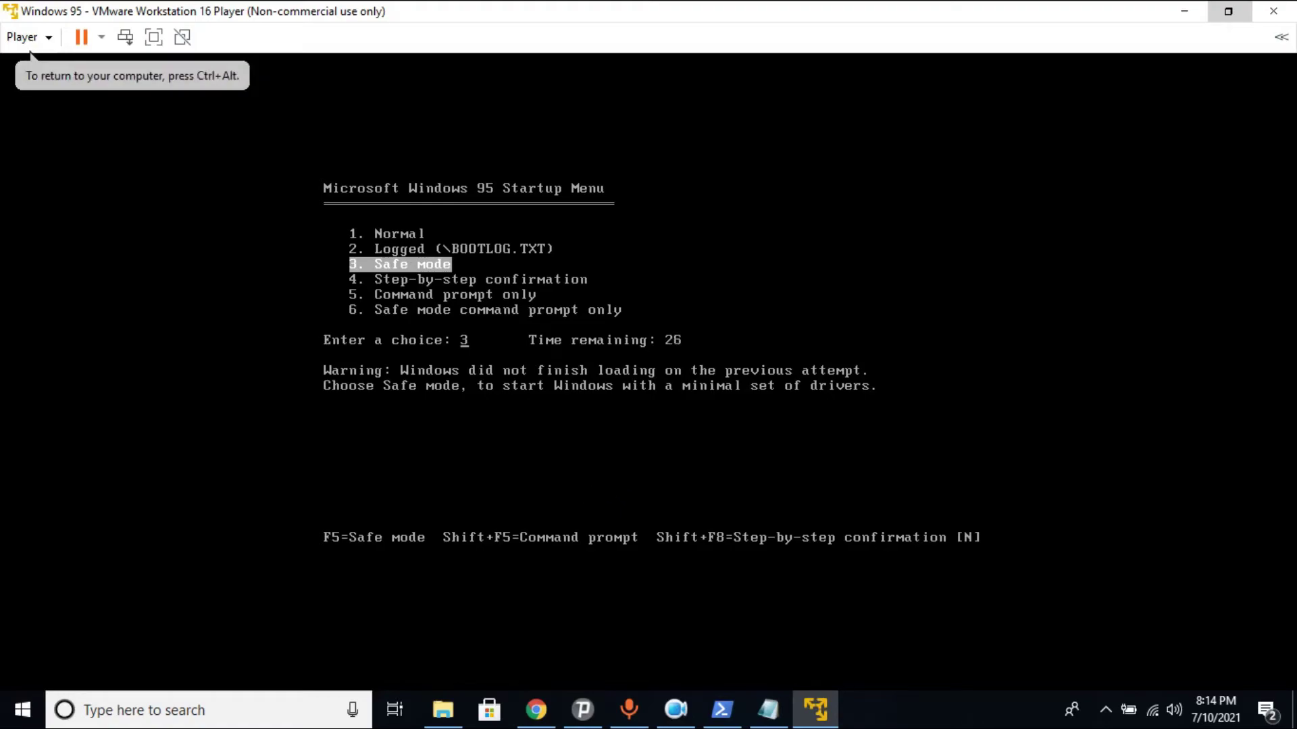
{"action": "key", "text": "1"}
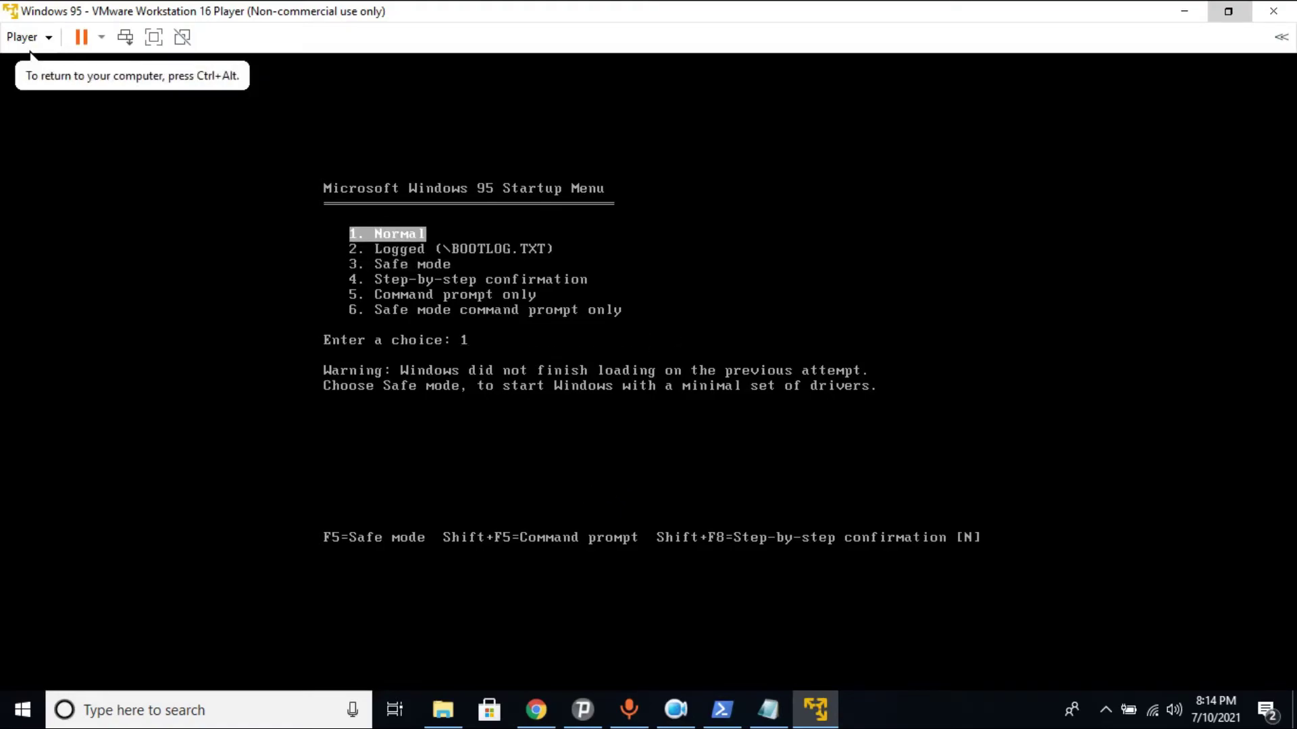
{"action": "key", "text": "Return"}
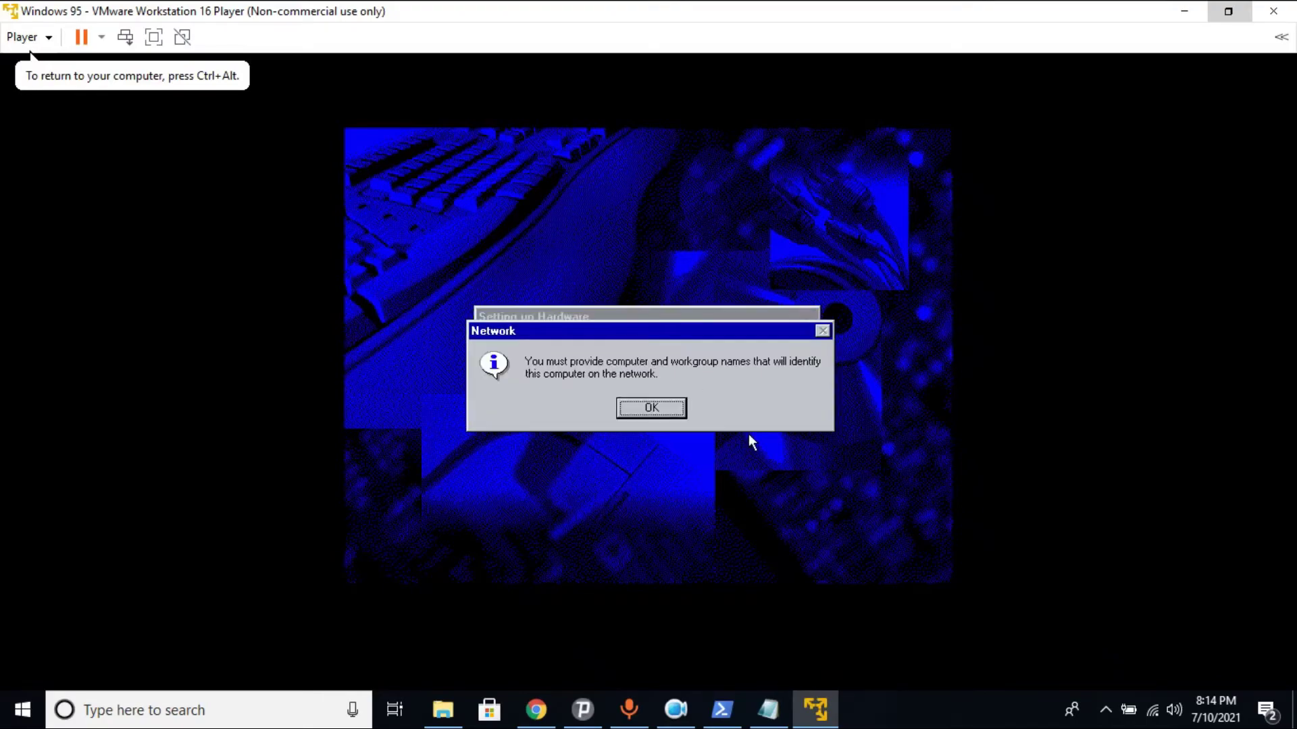
{"action": "left_click", "coordinate": [647, 405]}
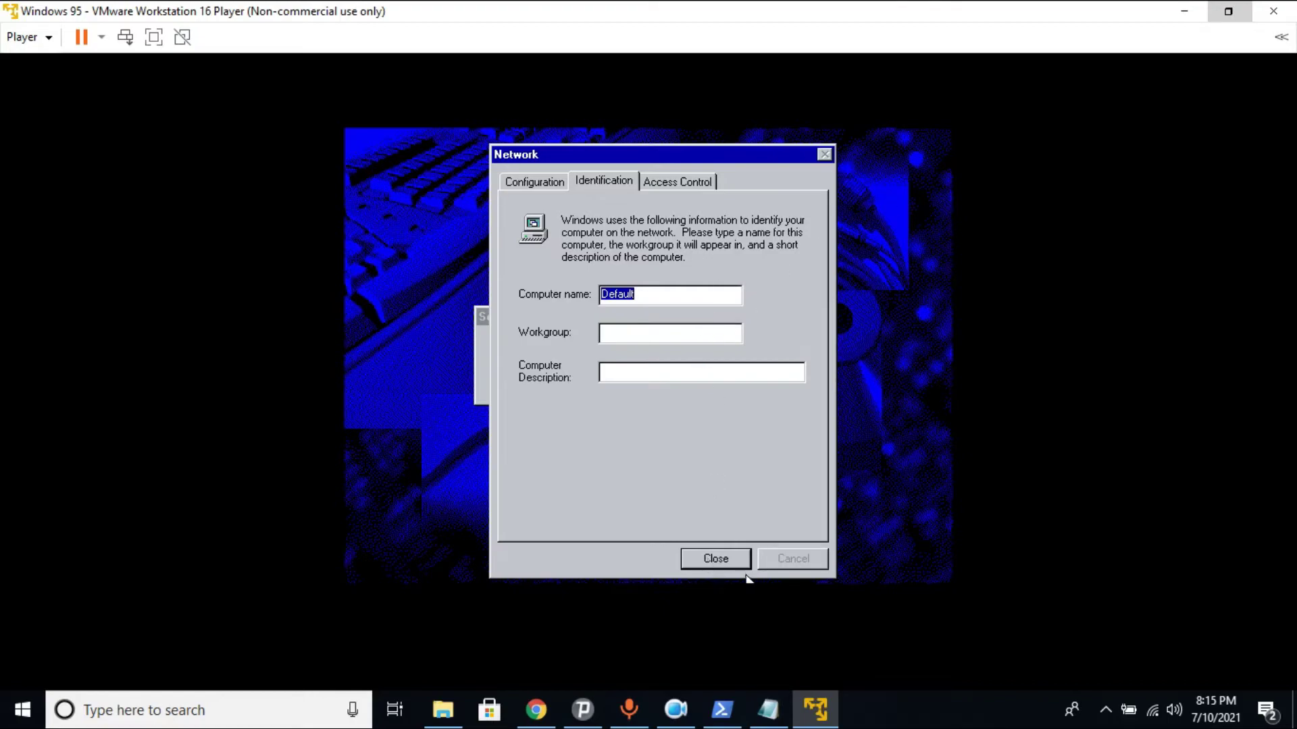
Dismiss the missing-workgroup warning and enter a workgroup name (gjhgjhgjhghj, ghg) in Network identification
{"action": "left_click", "coordinate": [735, 555]}
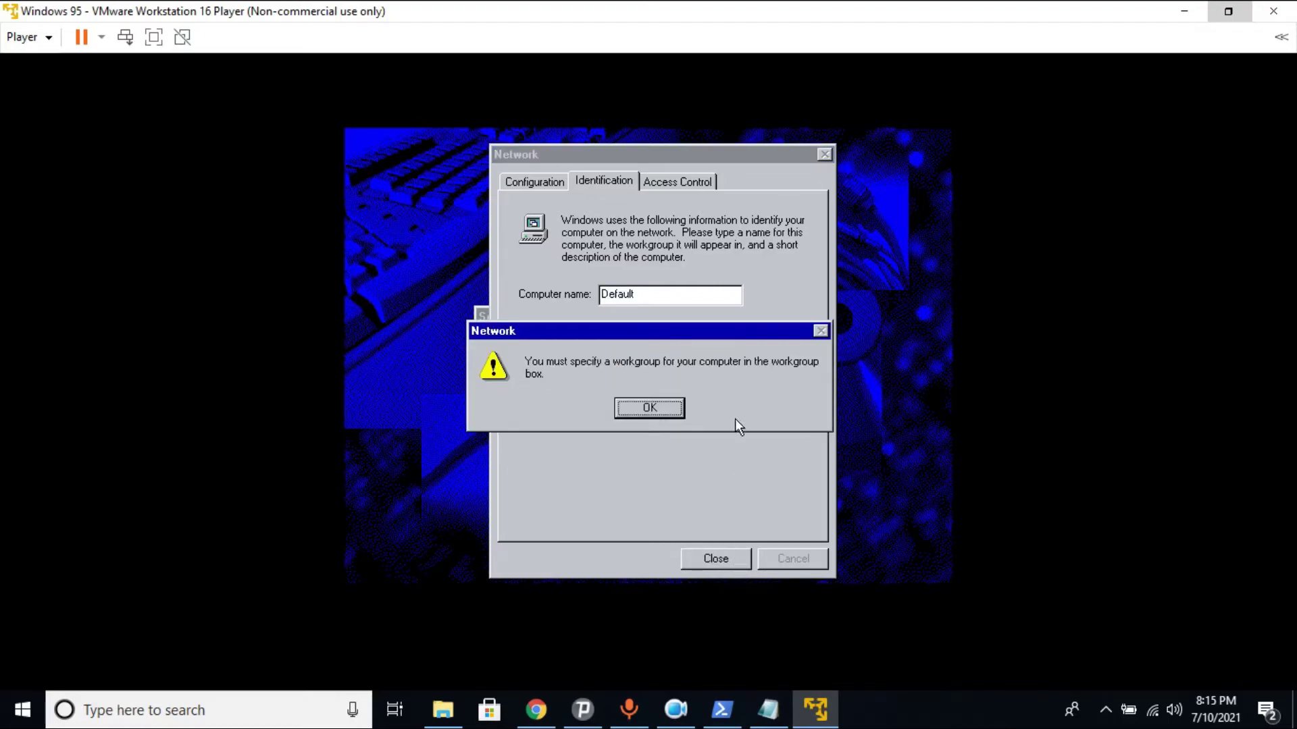
{"action": "key", "text": "Return"}
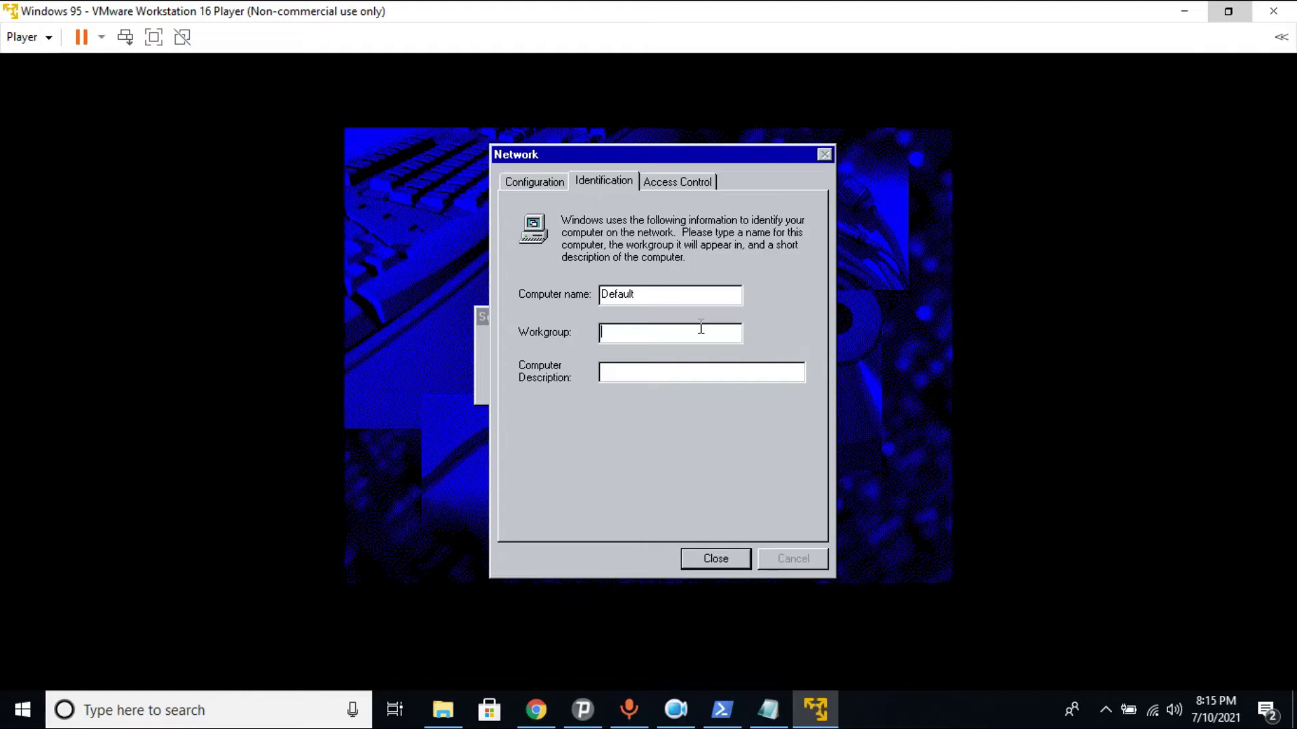
{"action": "type", "text": "gjhgjhgjhghj"}
{"action": "type", "text": "ghg"}
Close Network settings and skip the missing Disk1 and Disk9 files, including netapi.dll and mapi32.dll
{"action": "left_click", "coordinate": [737, 566]}
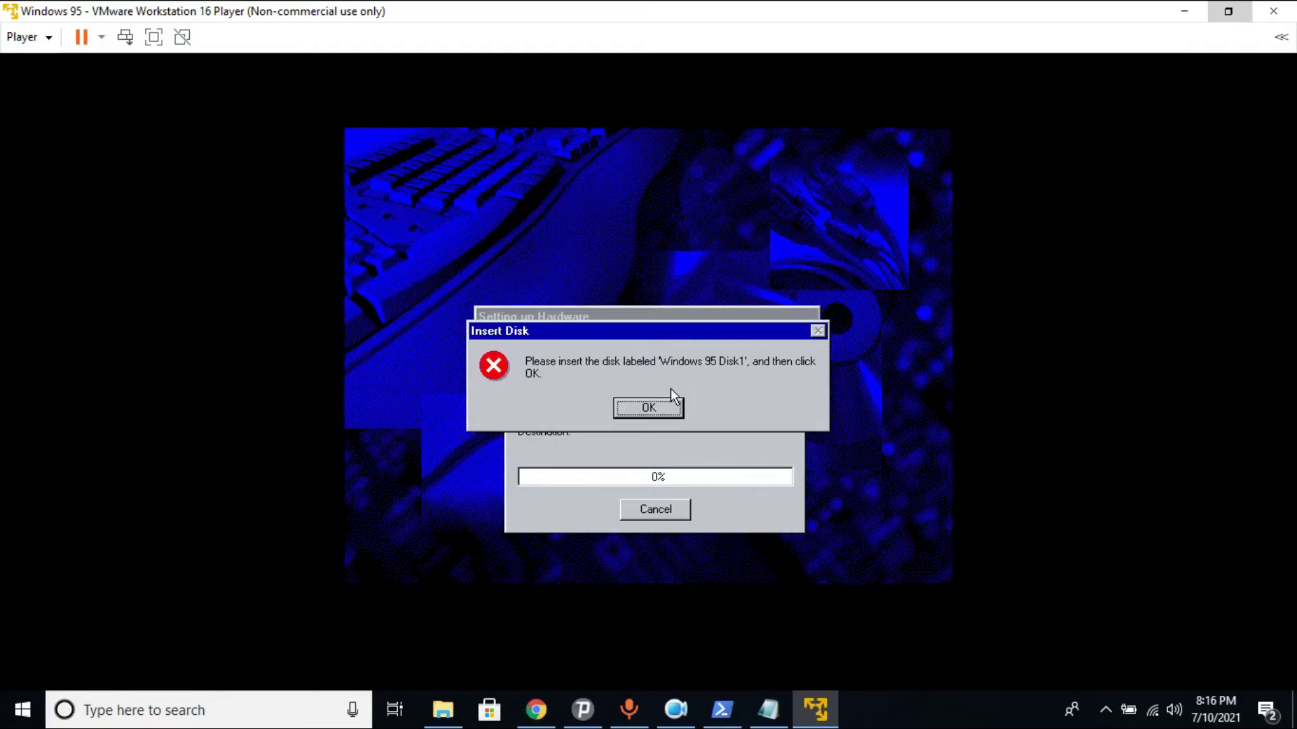
{"action": "left_click", "coordinate": [663, 405]}
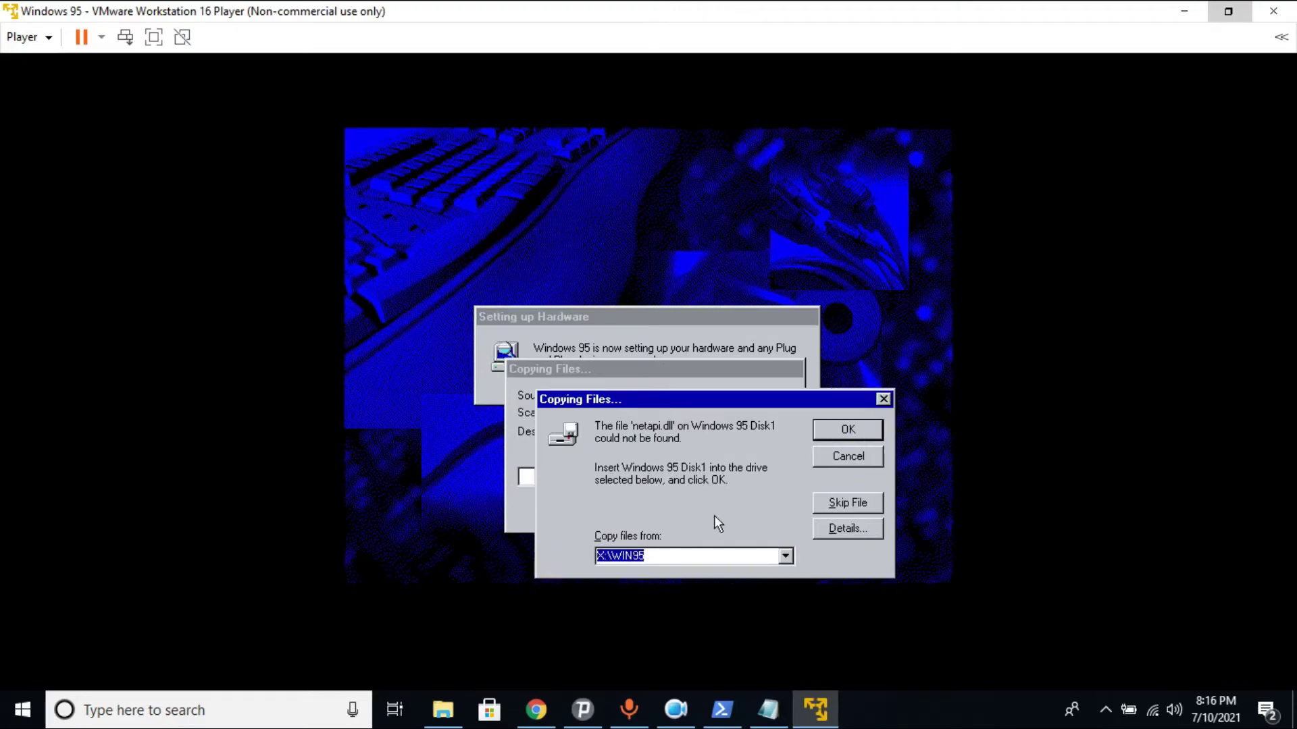
{"action": "left_click", "coordinate": [854, 428]}
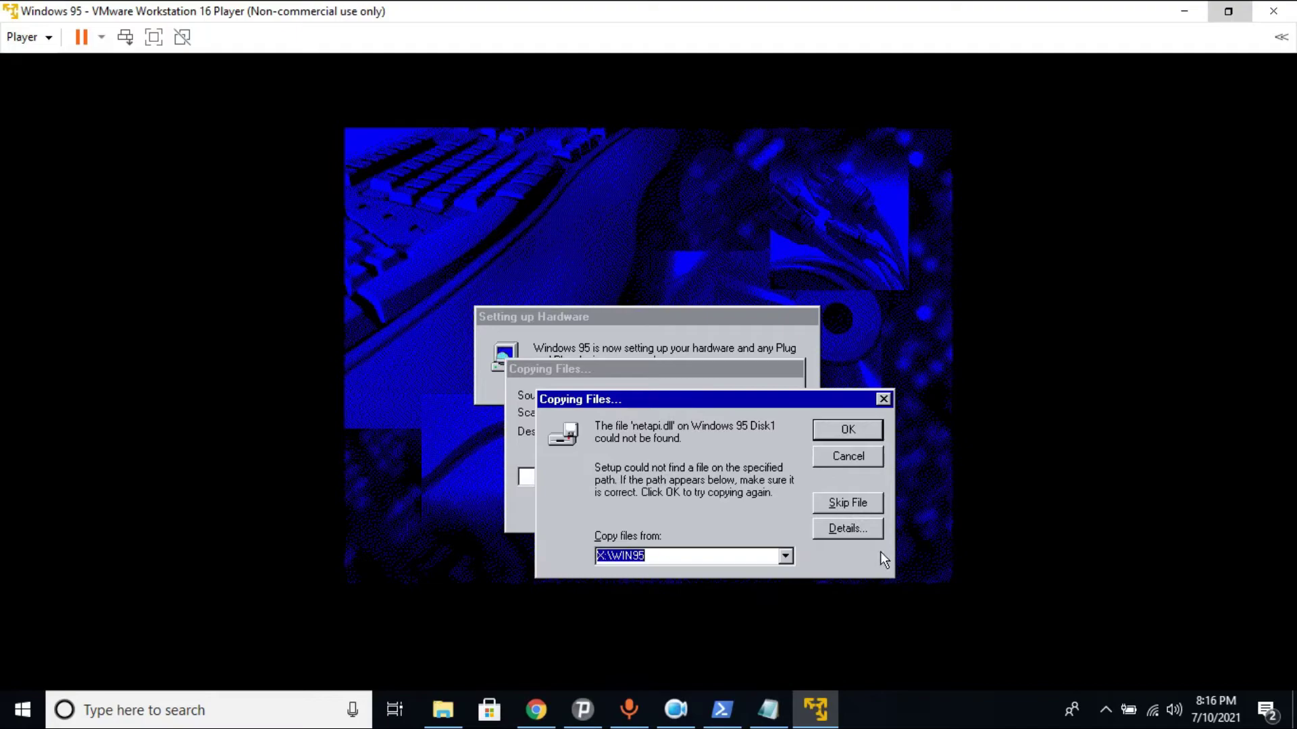
{"action": "left_click", "coordinate": [859, 508]}
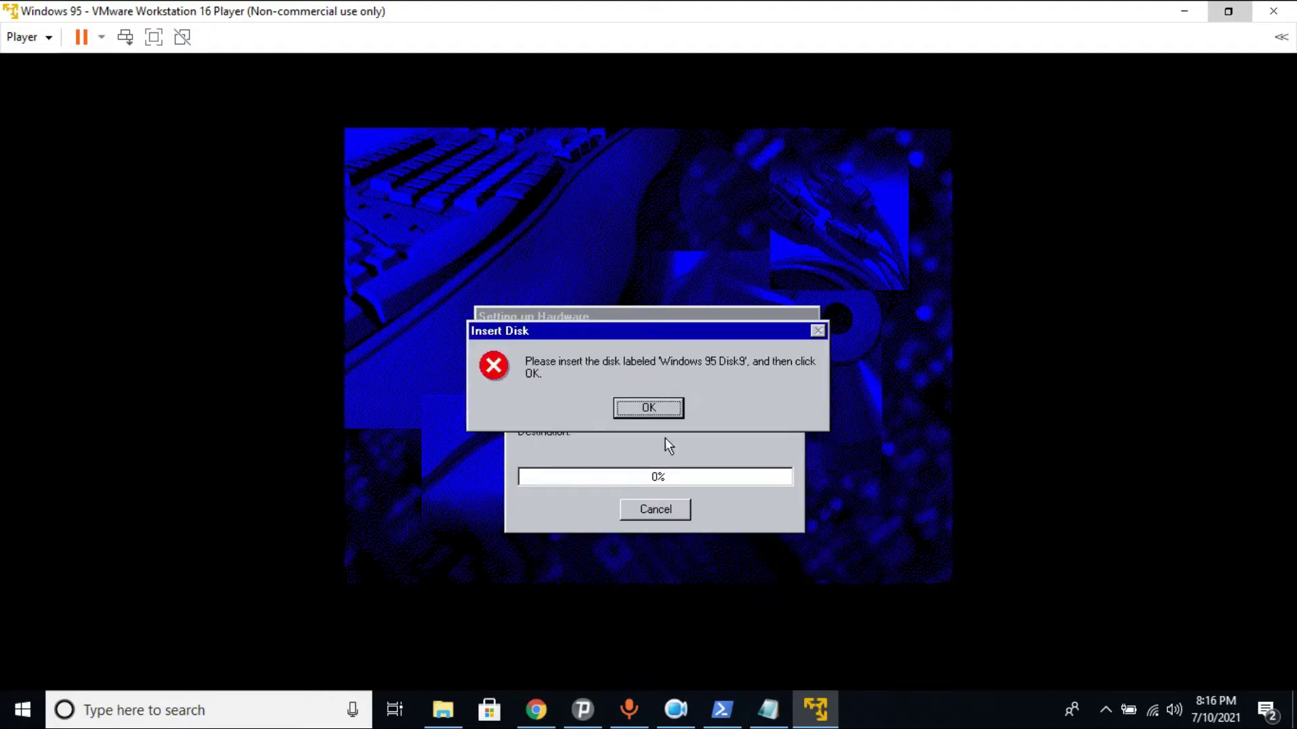
{"action": "left_click", "coordinate": [668, 411]}
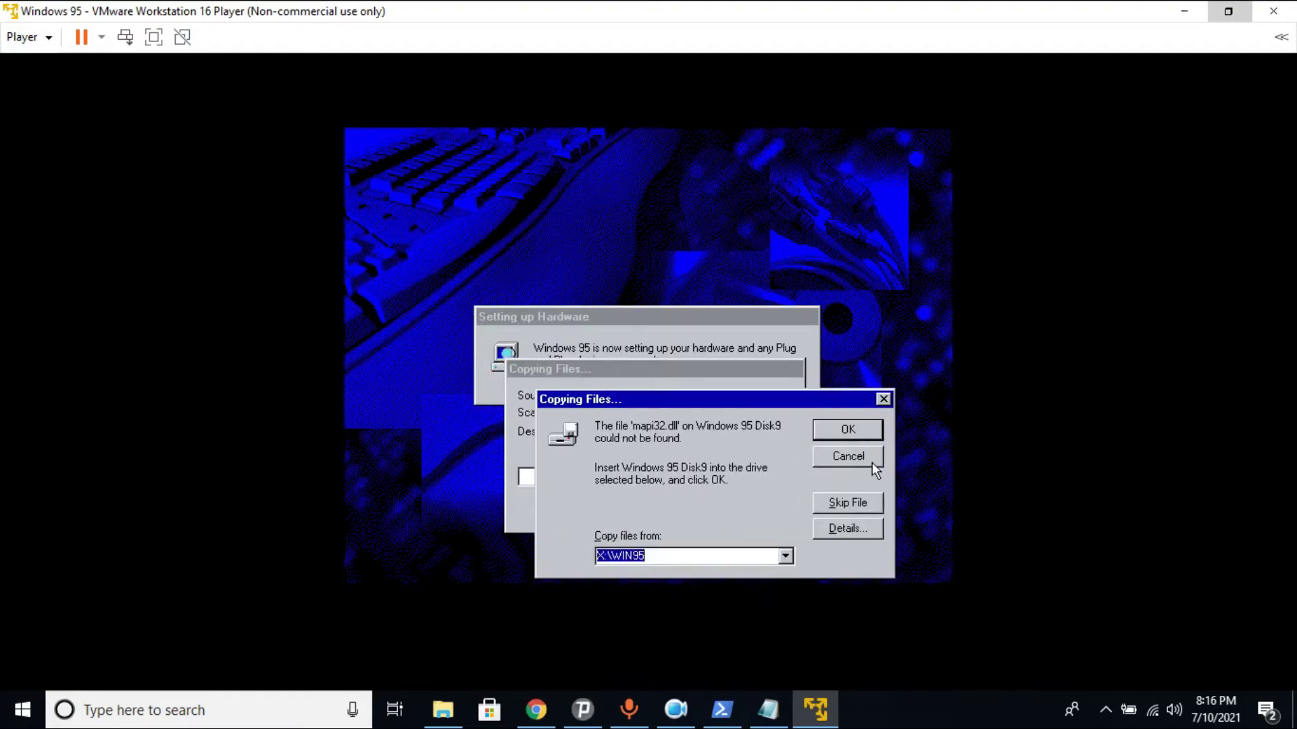
{"action": "left_click", "coordinate": [871, 462]}
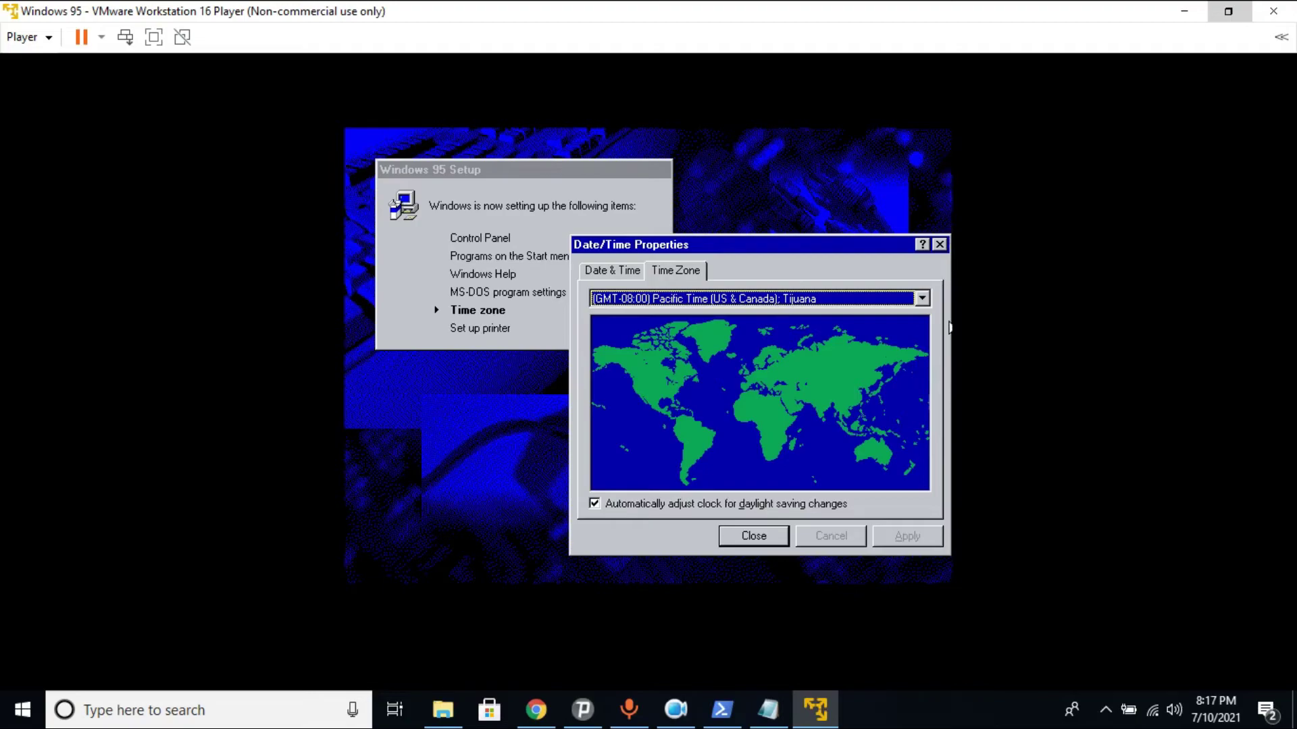
Browse the time zone list, keep Pacific Time (US & Canada); Tijuana, and close Date/Time Properties
{"action": "left_click", "coordinate": [922, 298]}
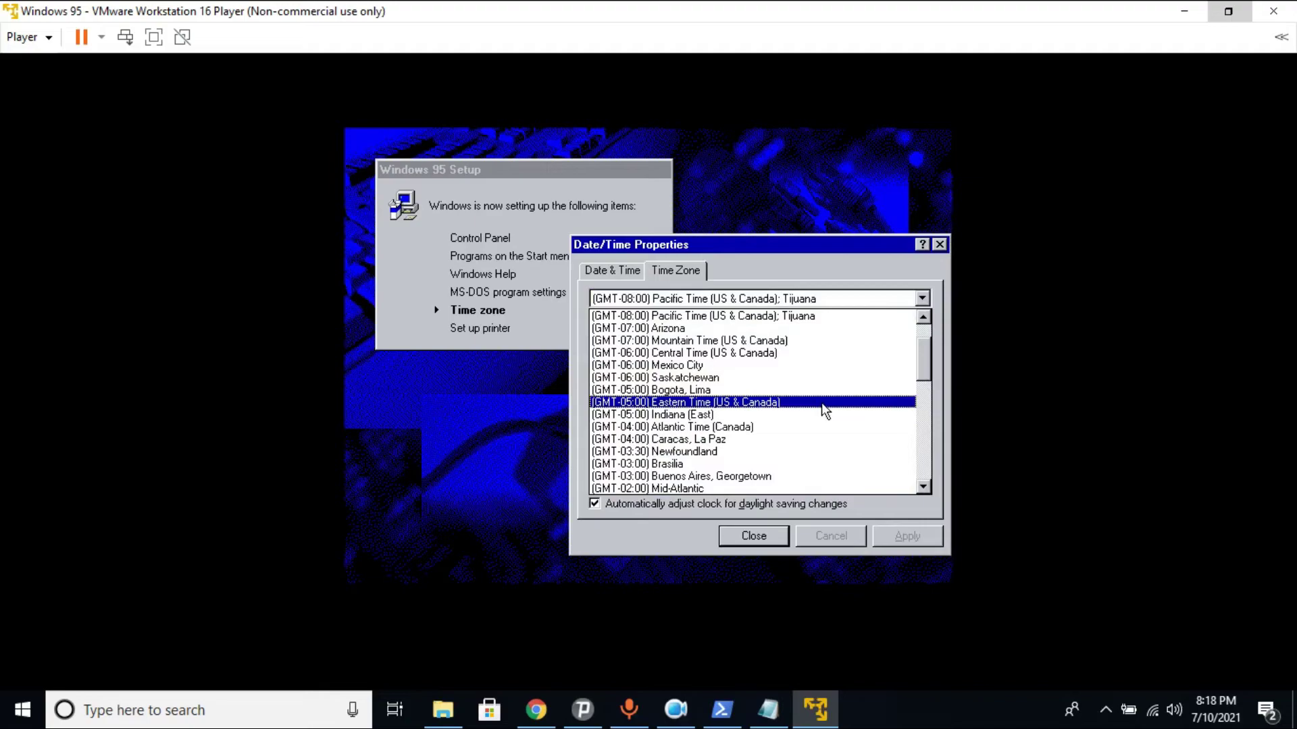
{"action": "left_click", "coordinate": [922, 491]}
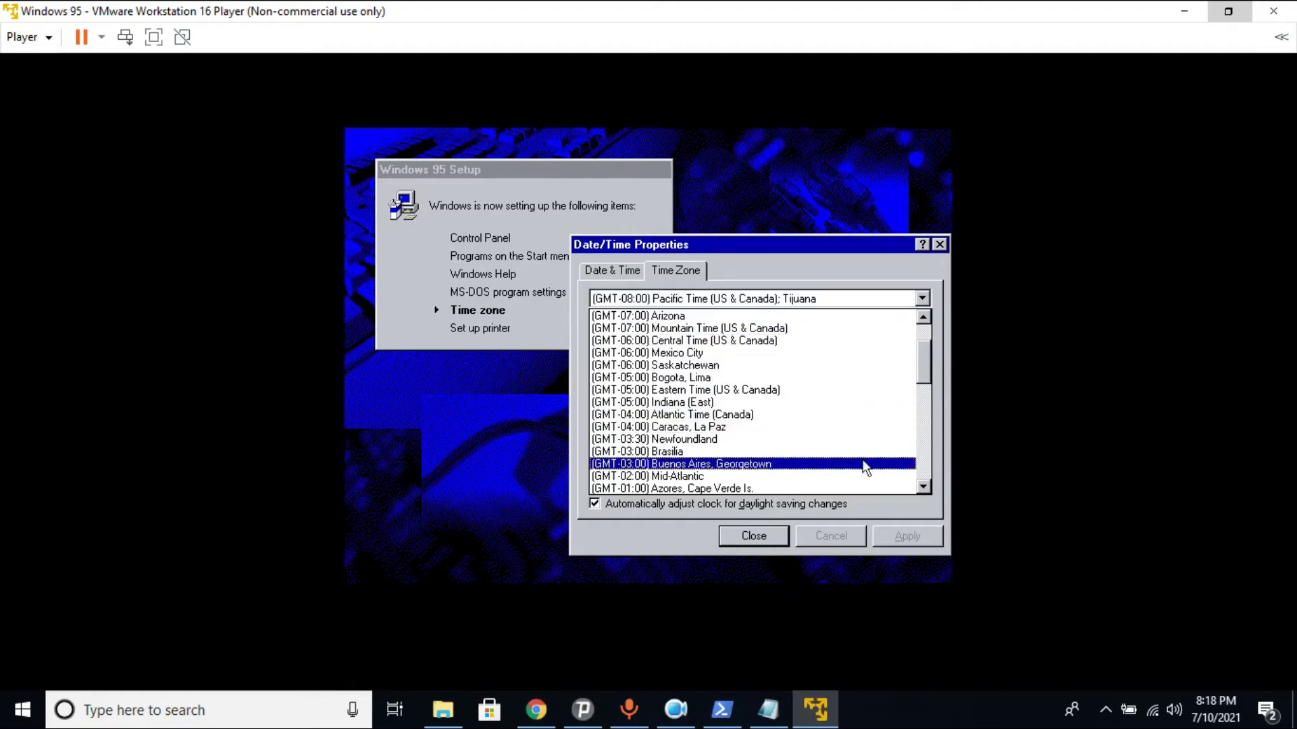
{"action": "left_click", "coordinate": [927, 471]}
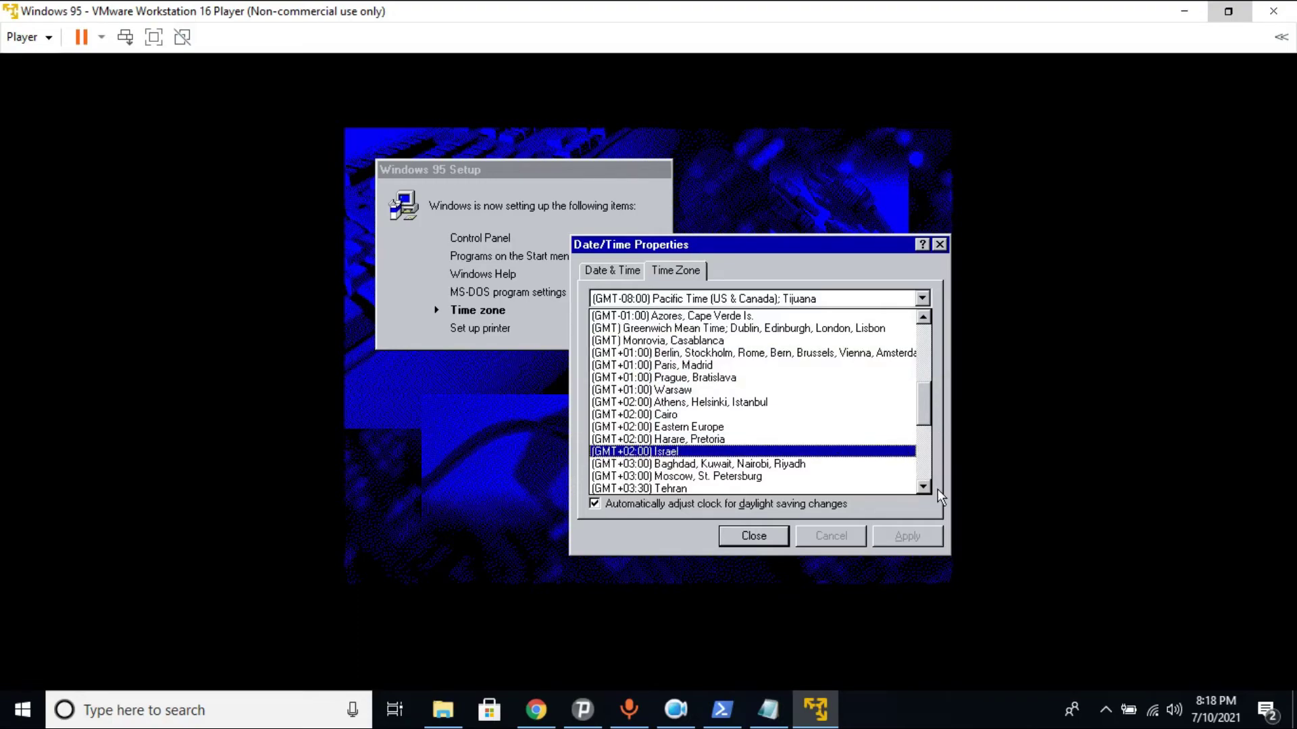
{"action": "left_click", "coordinate": [927, 473]}
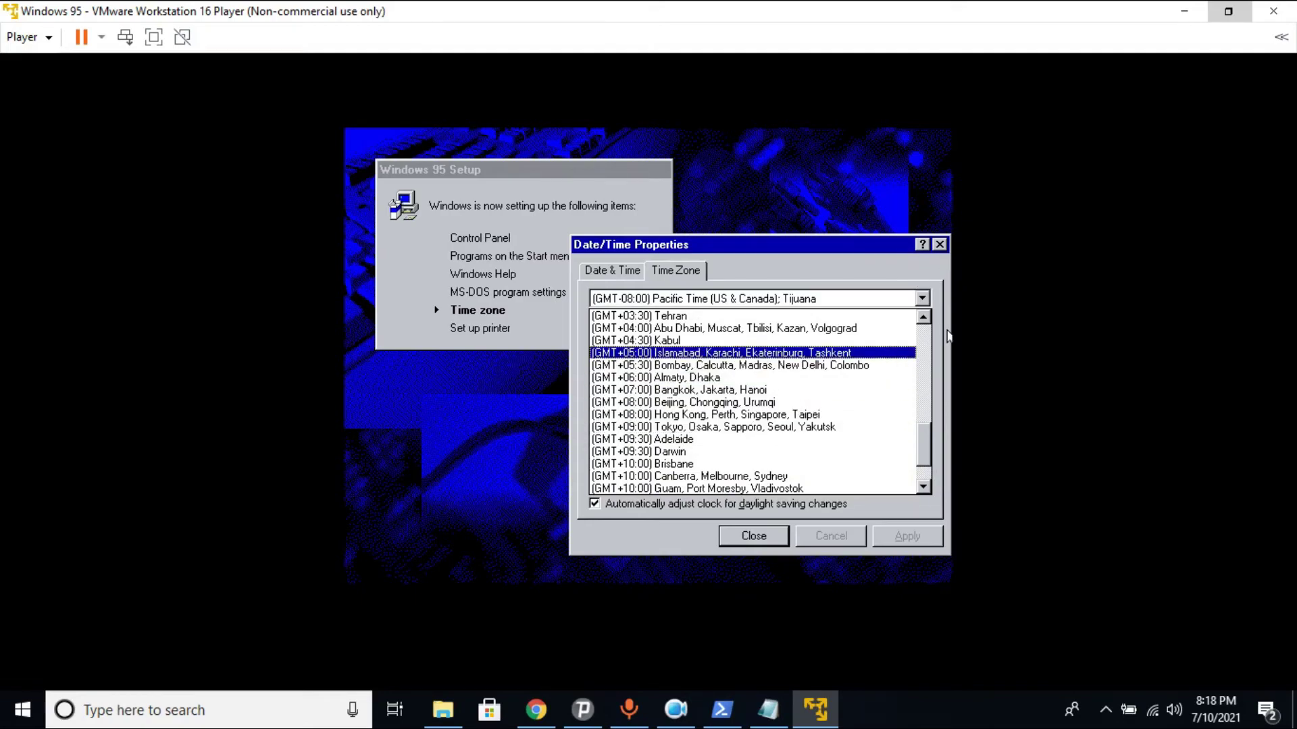
{"action": "left_click", "coordinate": [764, 535]}
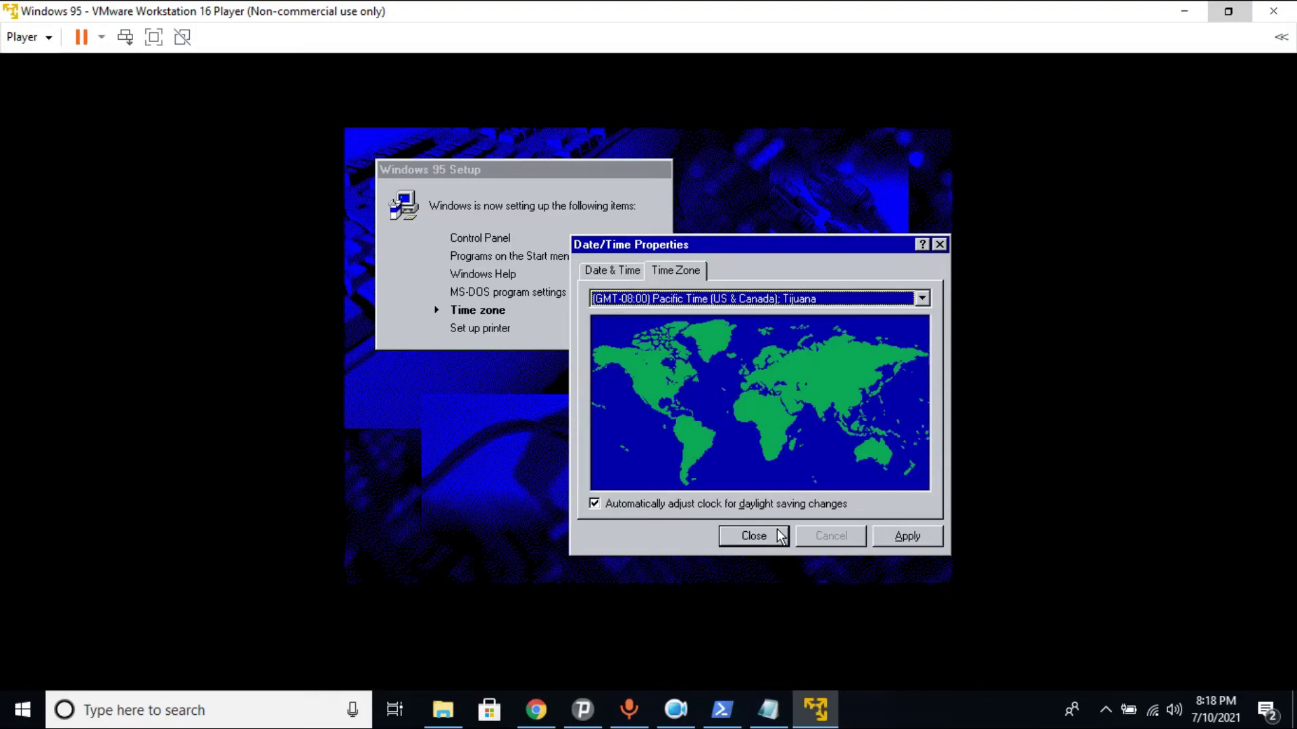
{"action": "left_click", "coordinate": [760, 537]}
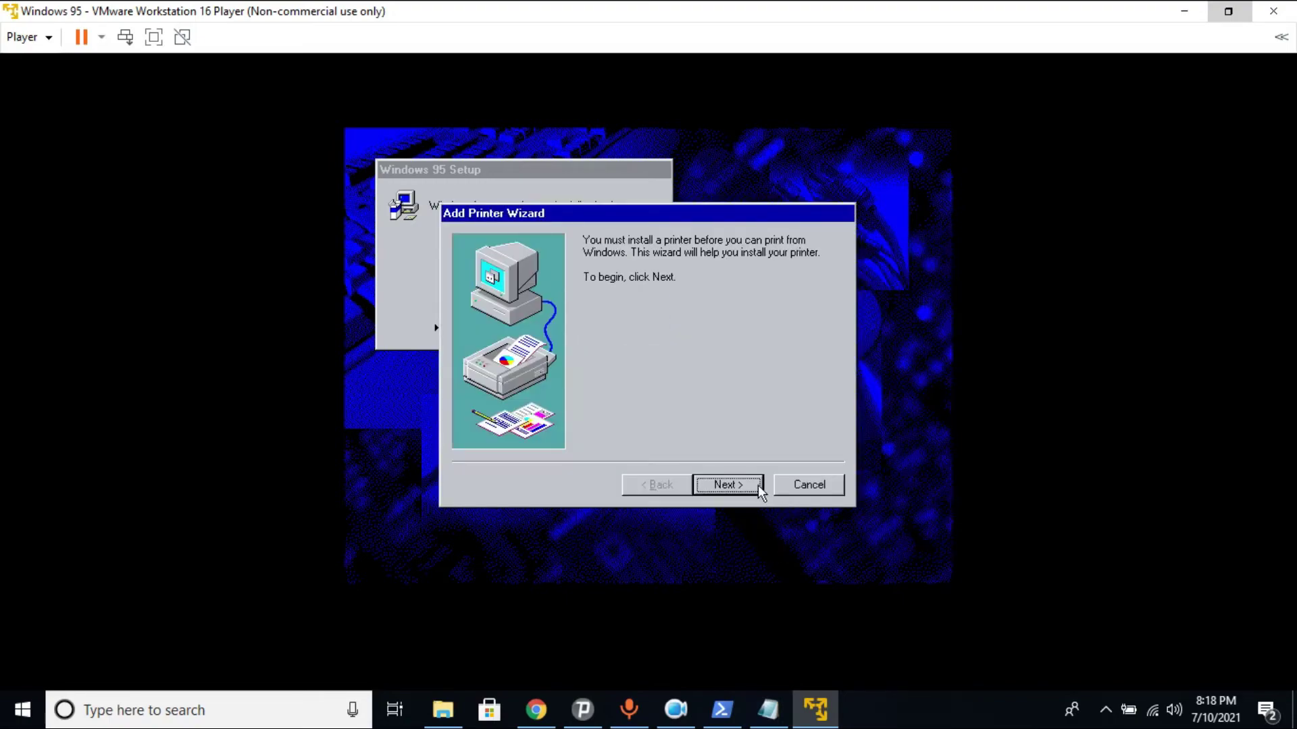
Add an Apple LaserWriter printer on the FILE port with its default name
{"action": "left_click", "coordinate": [754, 480]}
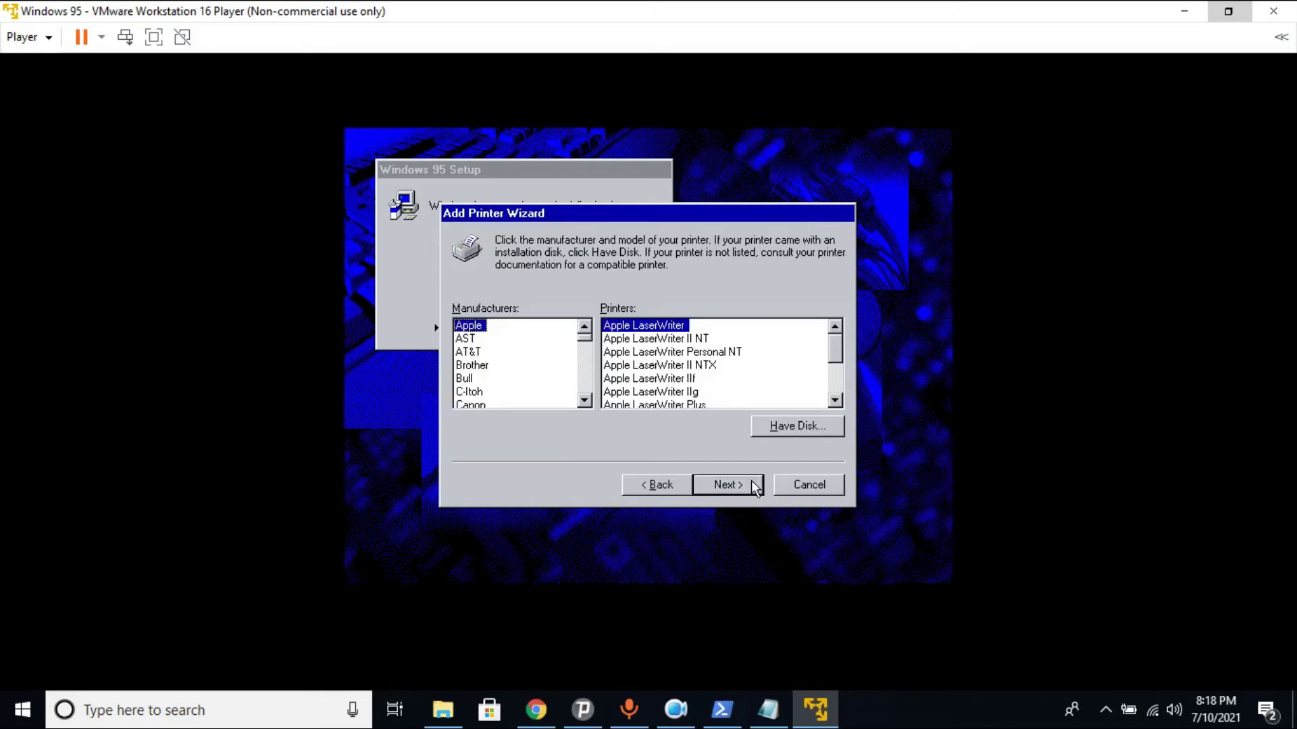
{"action": "left_click", "coordinate": [751, 481]}
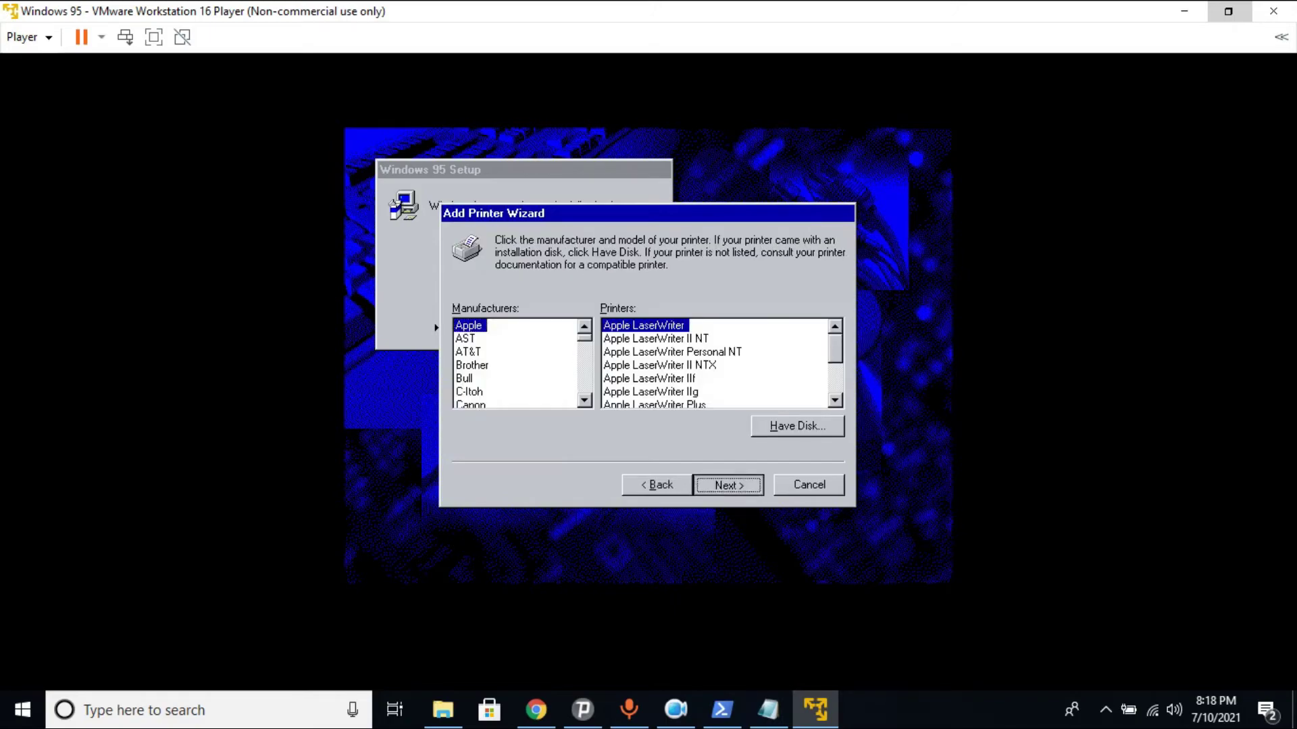
{"action": "left_click", "coordinate": [751, 481]}
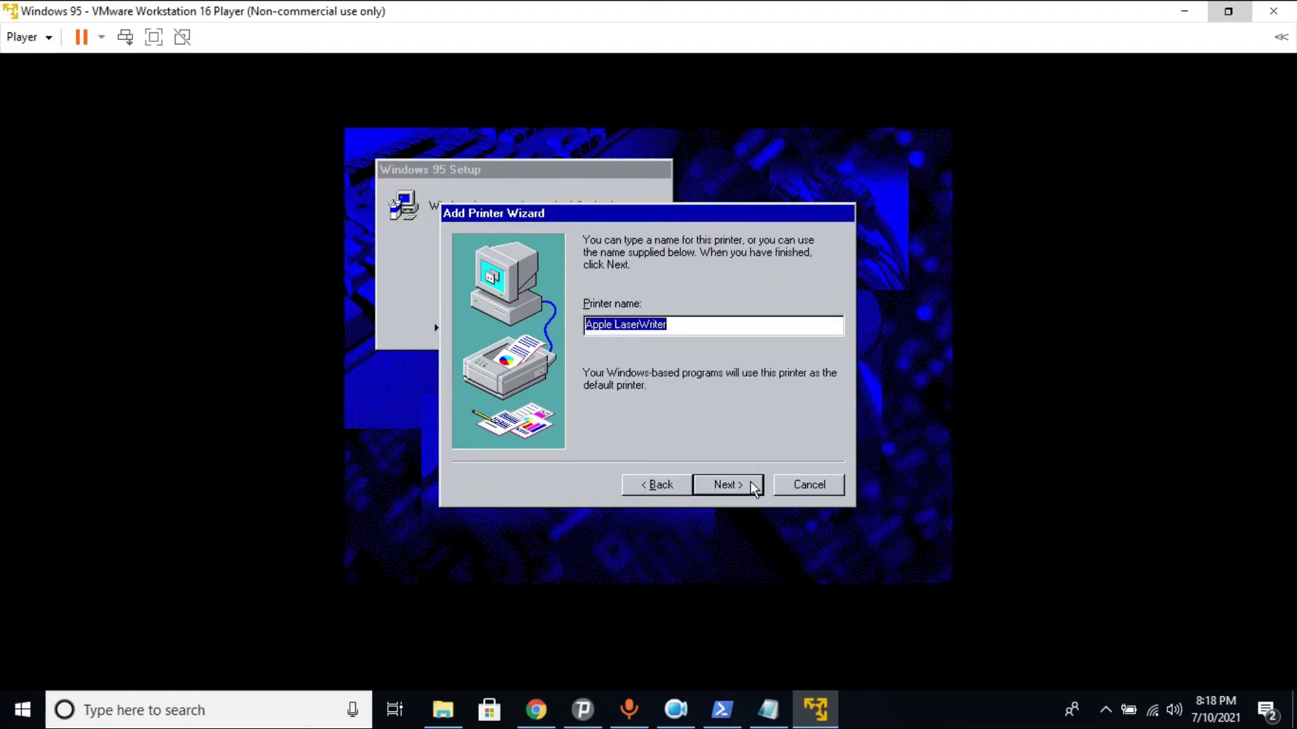
{"action": "left_click", "coordinate": [745, 482]}
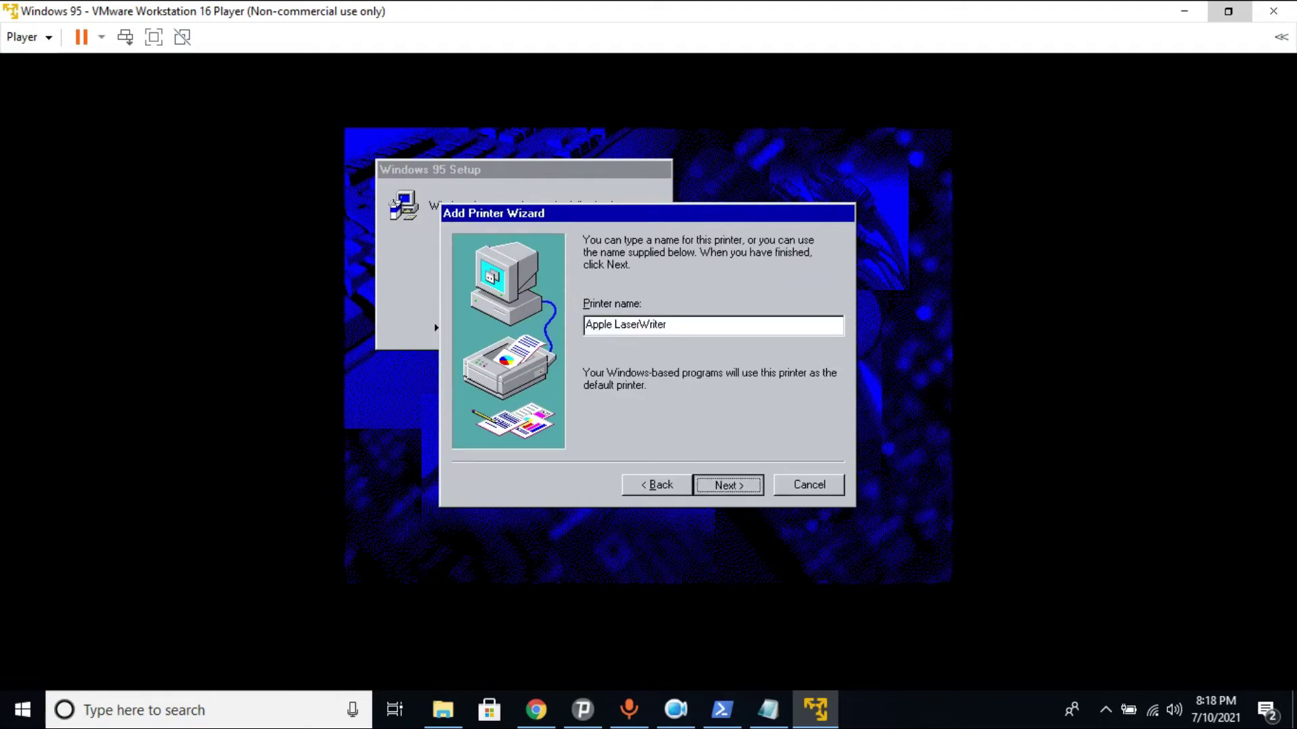
{"action": "left_click", "coordinate": [745, 483]}
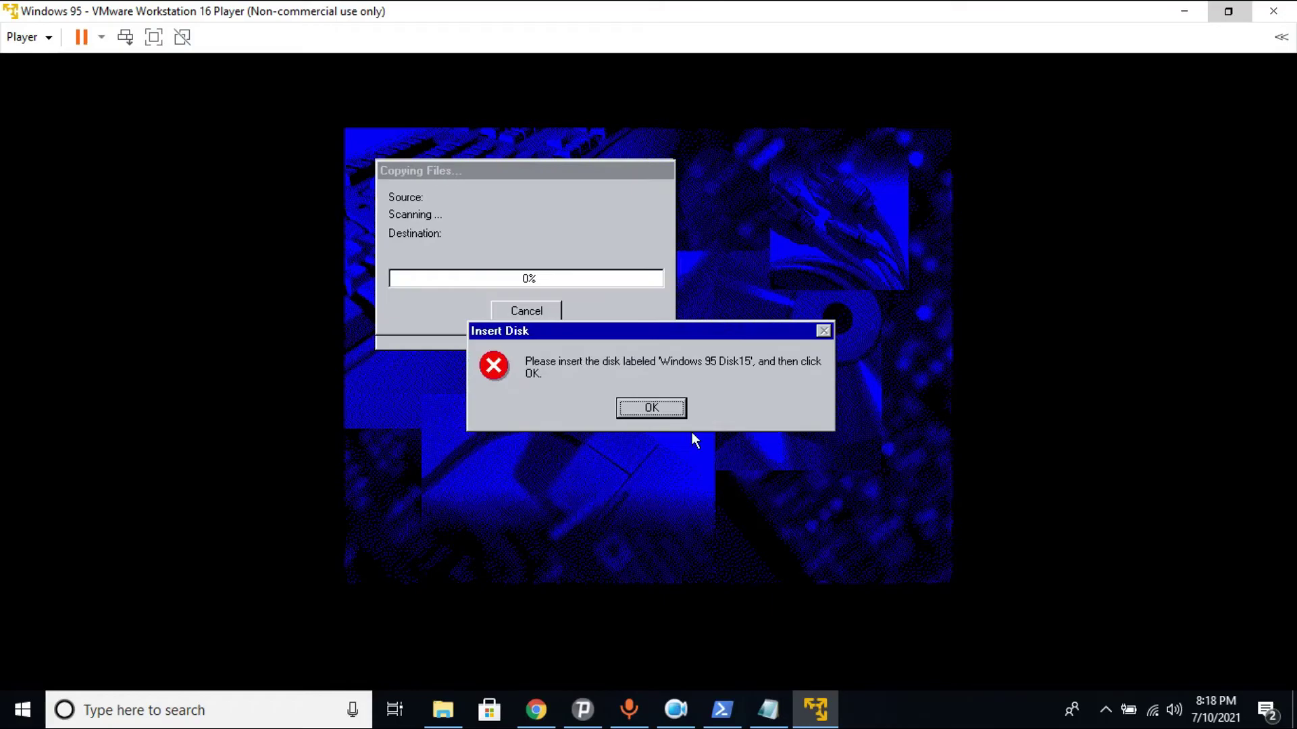
Skip the missing Disk15 file APPLE230.SPD and dismiss the LaserWriter missing-files warning
{"action": "left_click", "coordinate": [666, 412]}
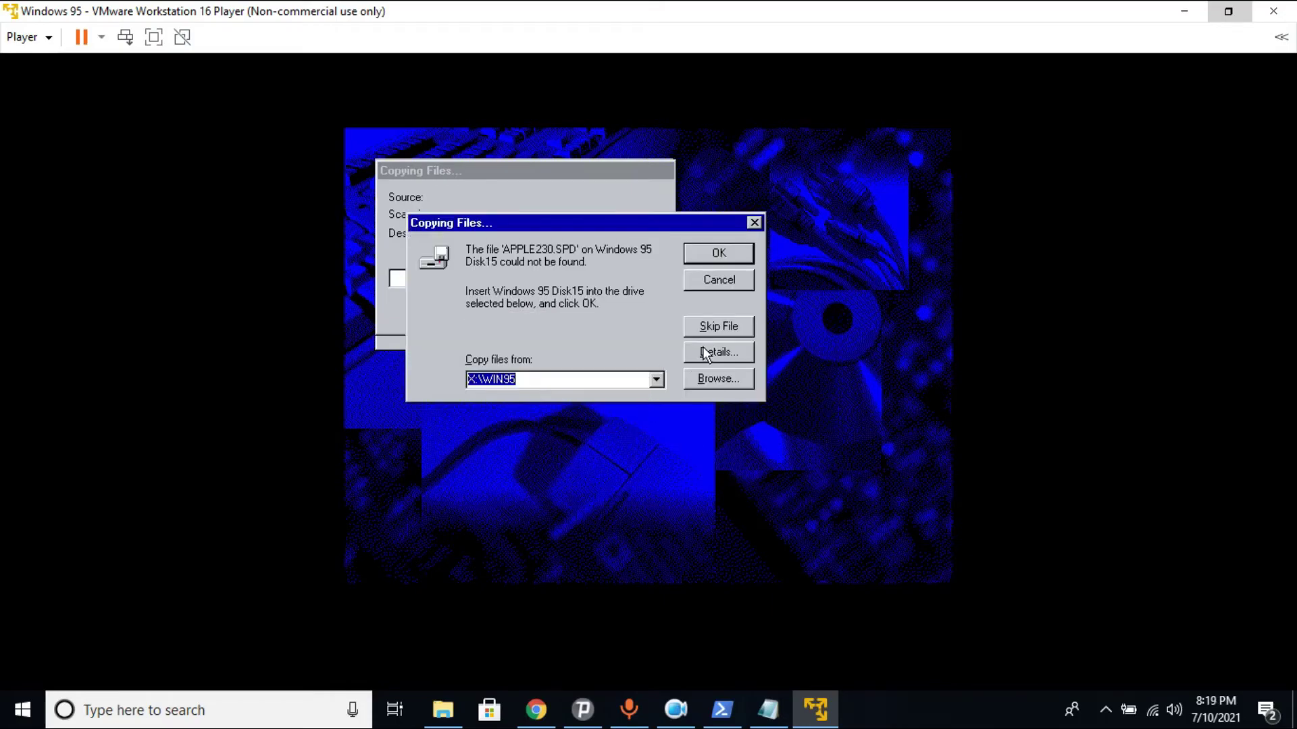
{"action": "left_click", "coordinate": [749, 282]}
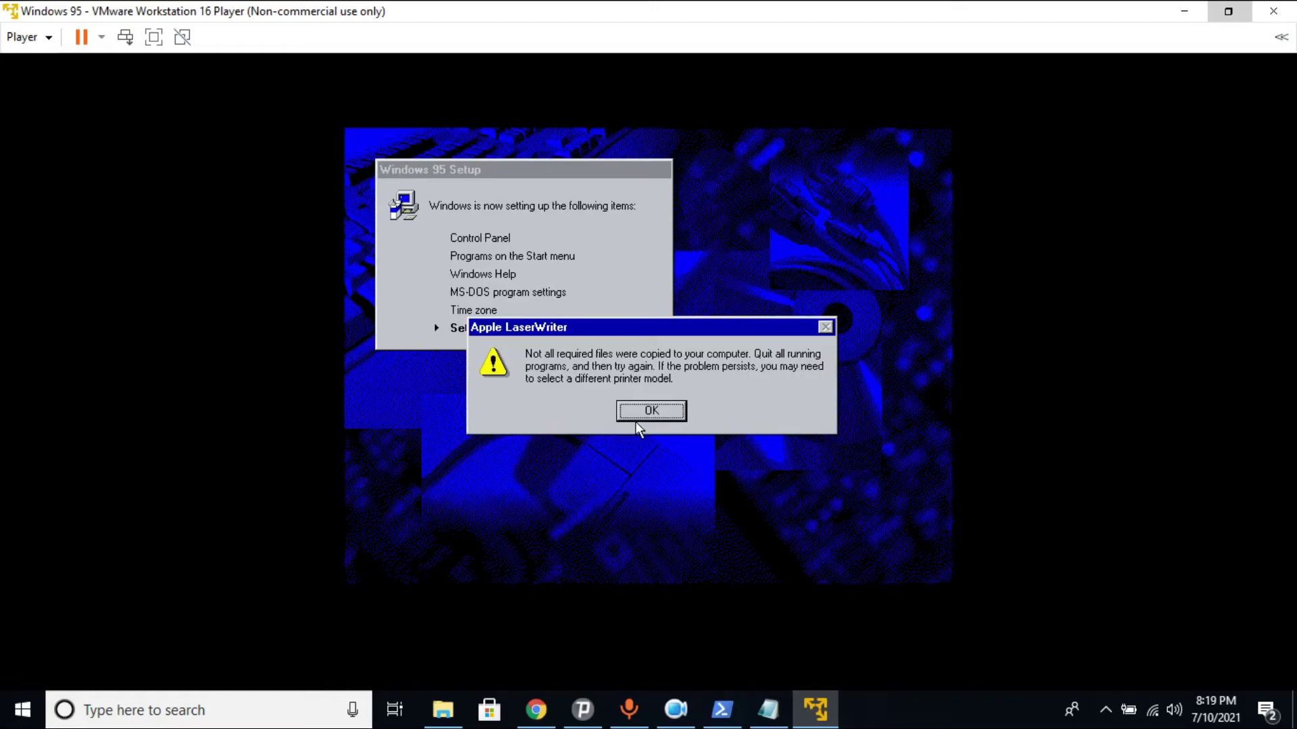
{"action": "left_click", "coordinate": [652, 412]}
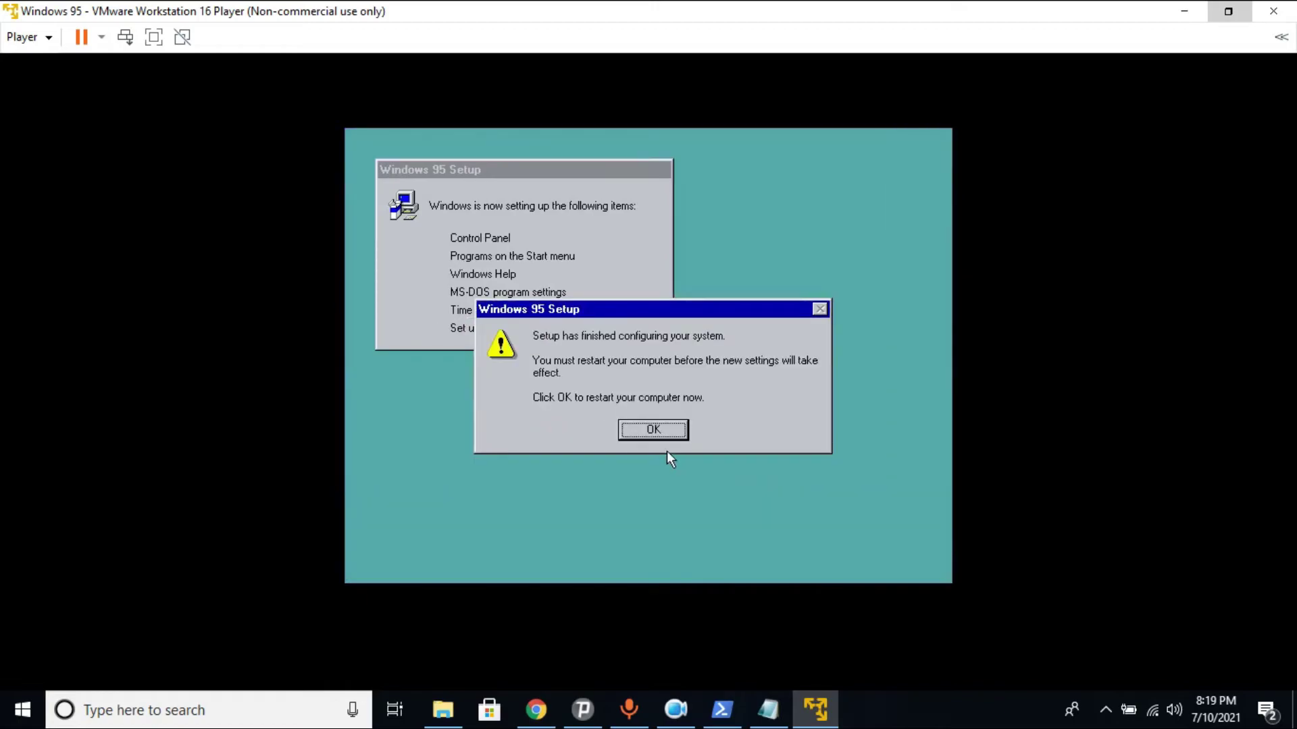
Restart Windows 95, skipping the missing vnetsup, nwlink, nscl and vnetbios .vxd errors and both networking library errors
{"action": "left_click", "coordinate": [658, 431]}
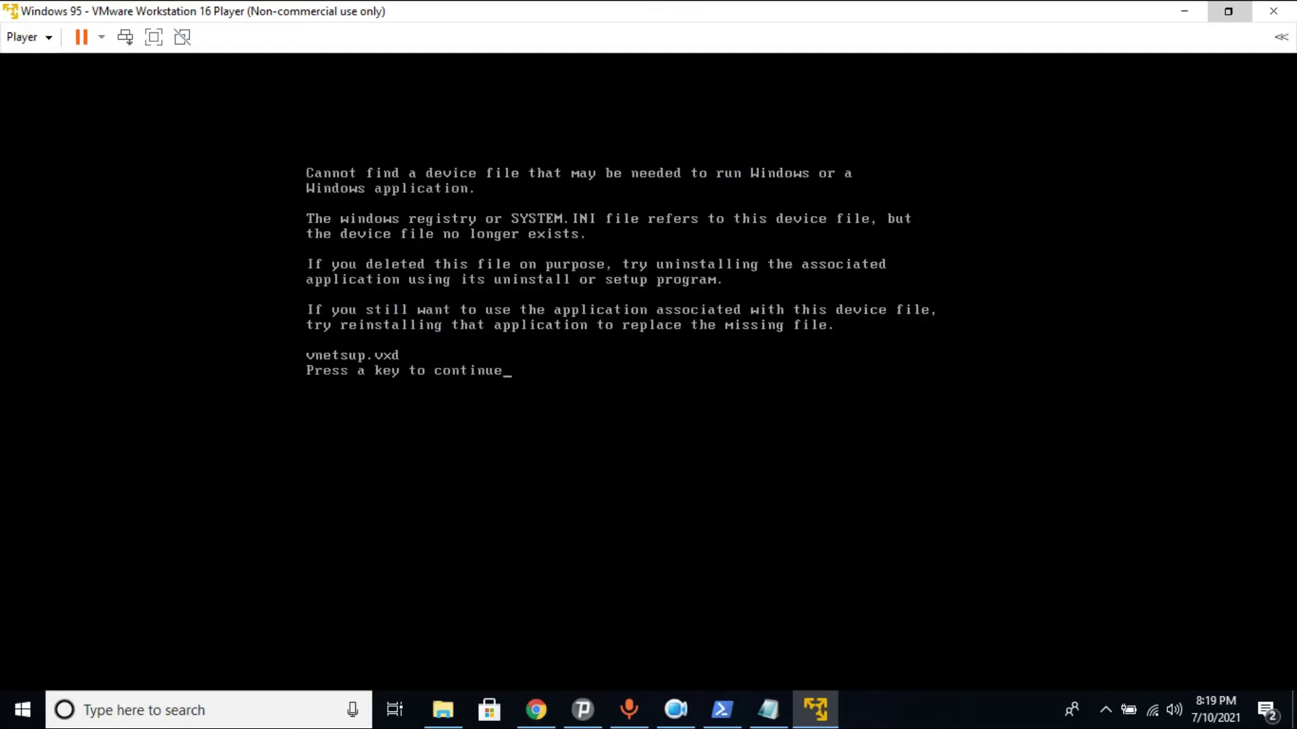
{"action": "key", "text": "Return"}
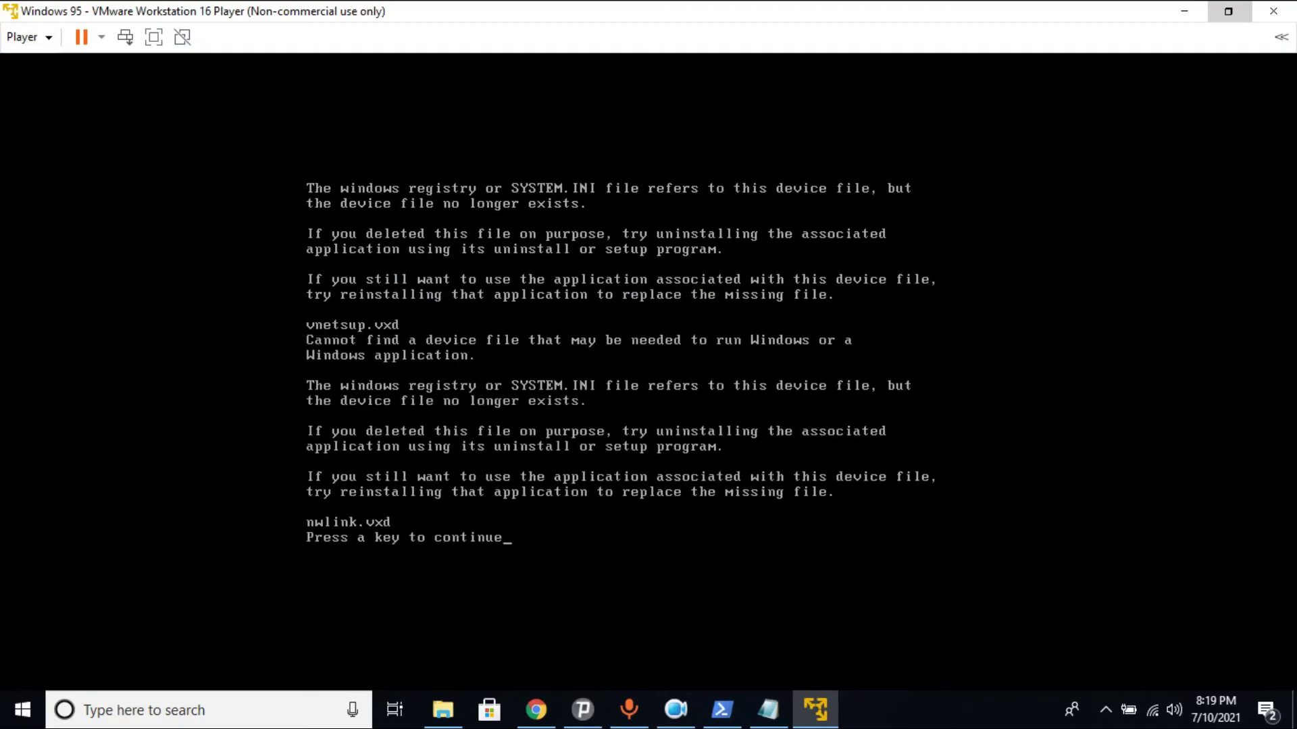
{"action": "key", "text": "Return"}
{"action": "key", "text": "Return"}
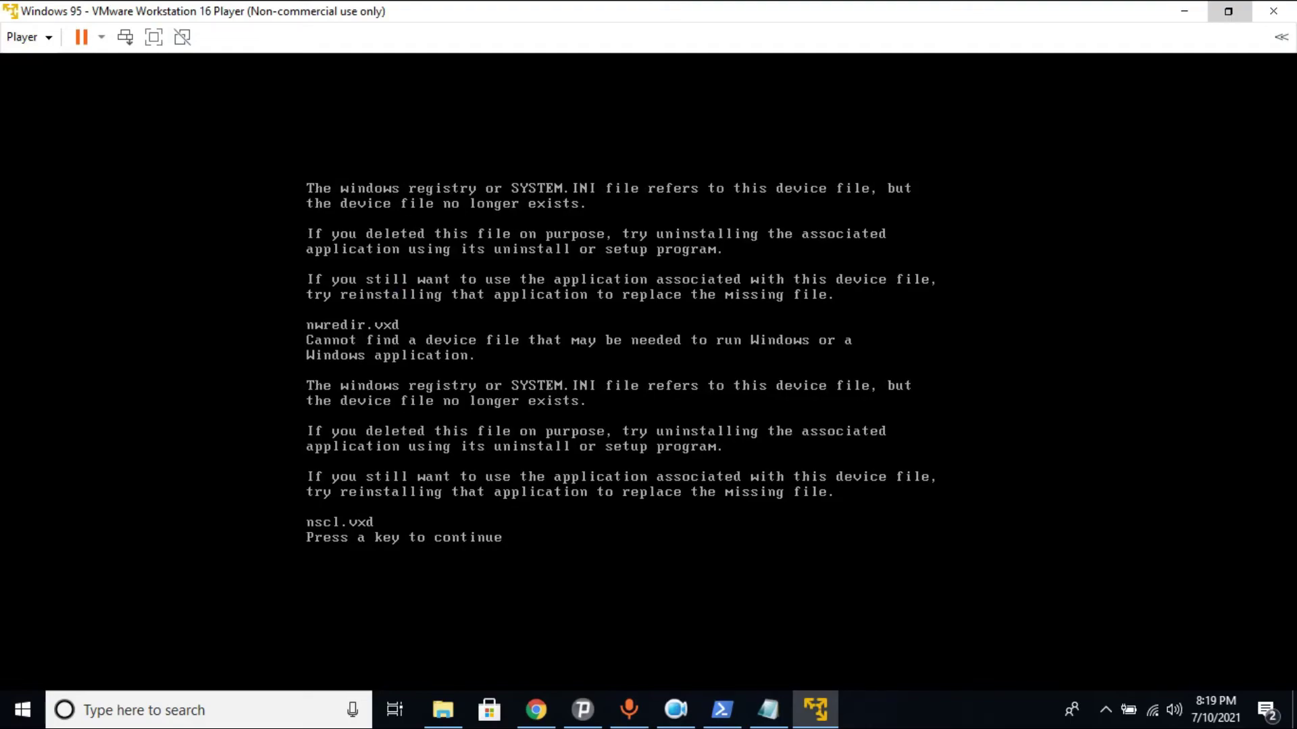
{"action": "key", "text": "Return"}
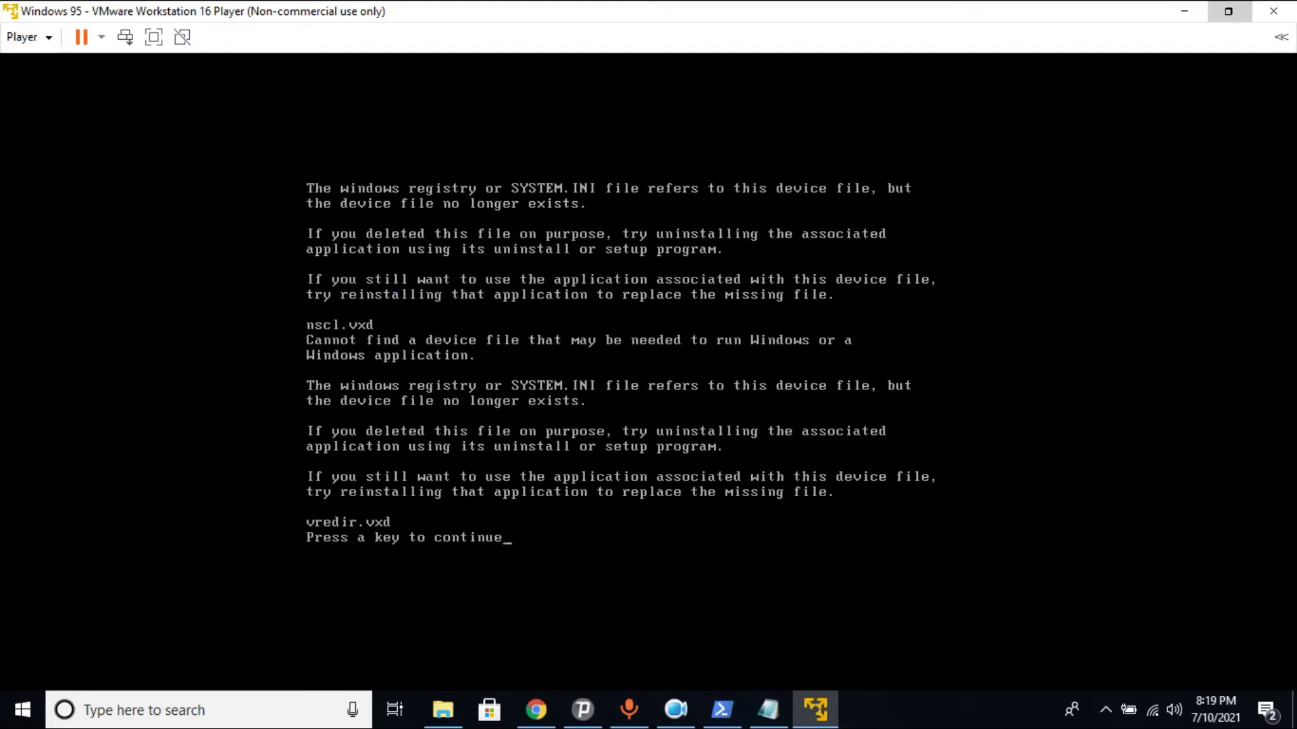
{"action": "key", "text": "Return"}
{"action": "key", "text": "Return"}
{"action": "key", "text": "Return"}
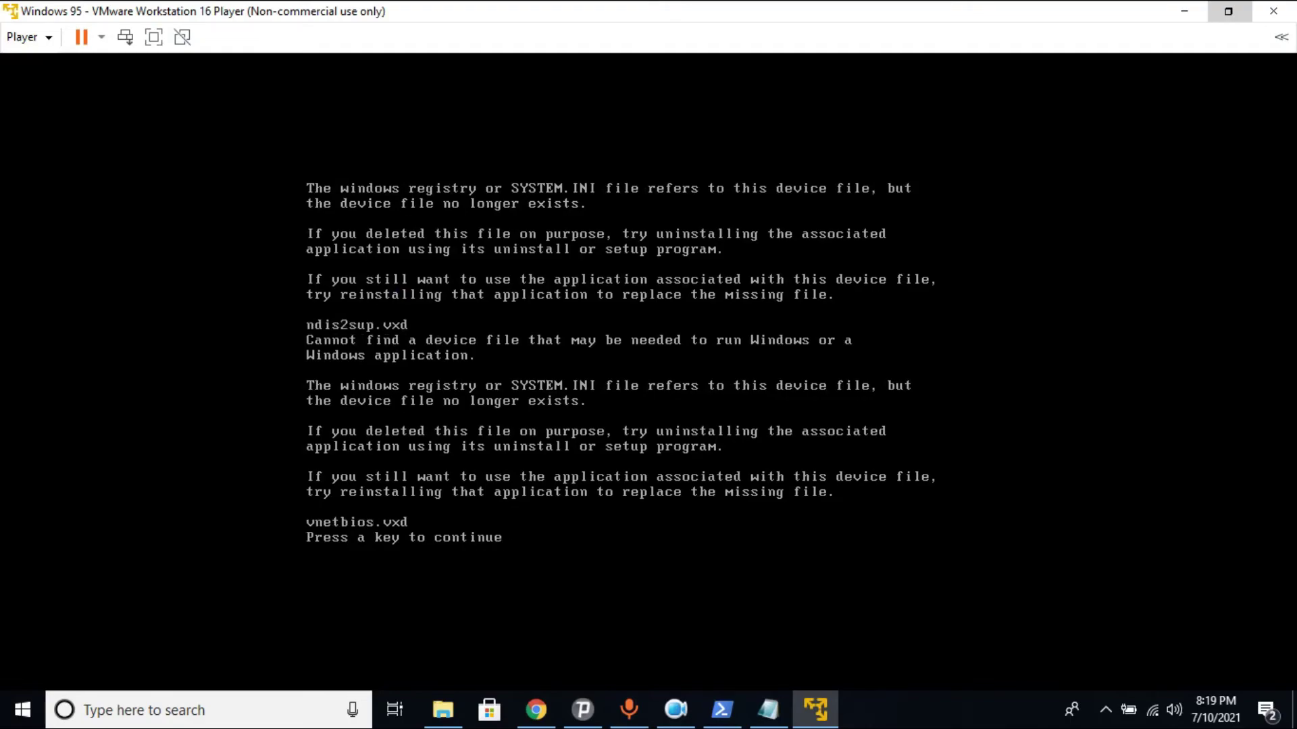
{"action": "key", "text": "Return"}
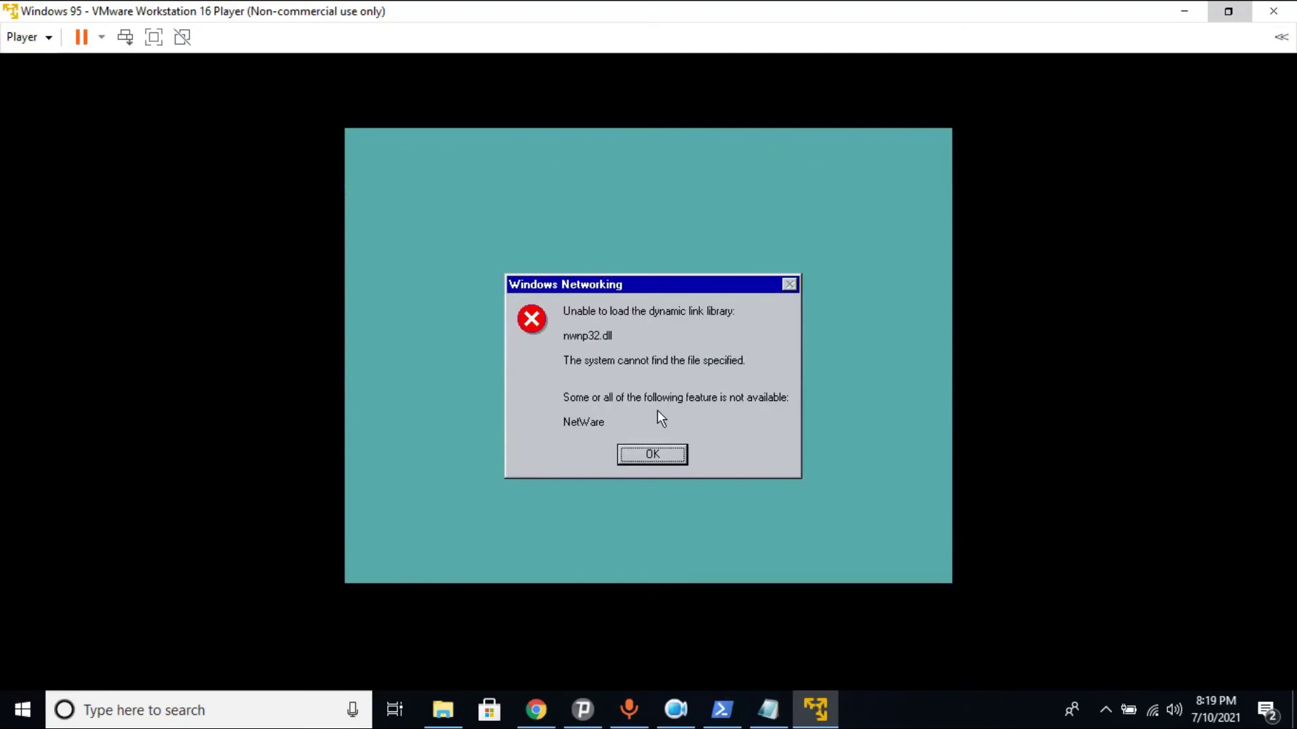
{"action": "key", "text": "Return"}
{"action": "left_click", "coordinate": [660, 448]}
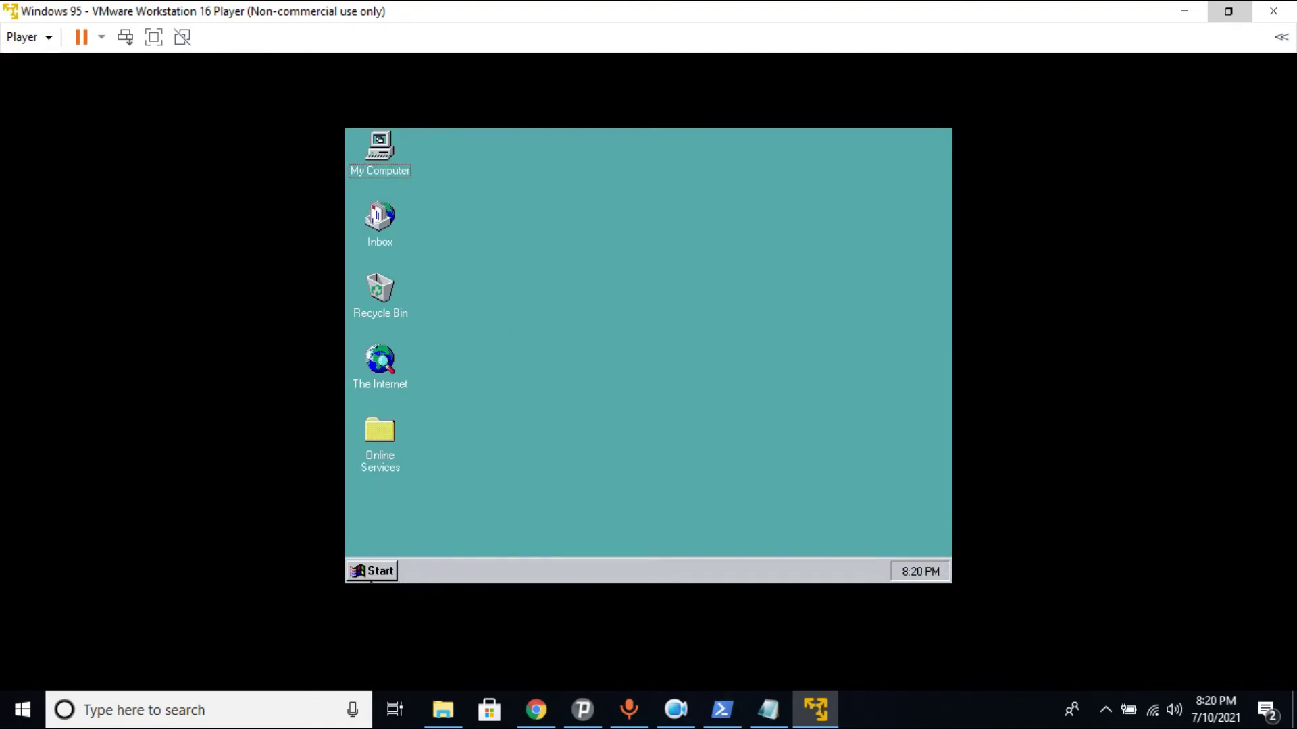
Open My Computer, move it aside and close it, then view and close the empty Recycle Bin
{"action": "double_click", "coordinate": [393, 157]}
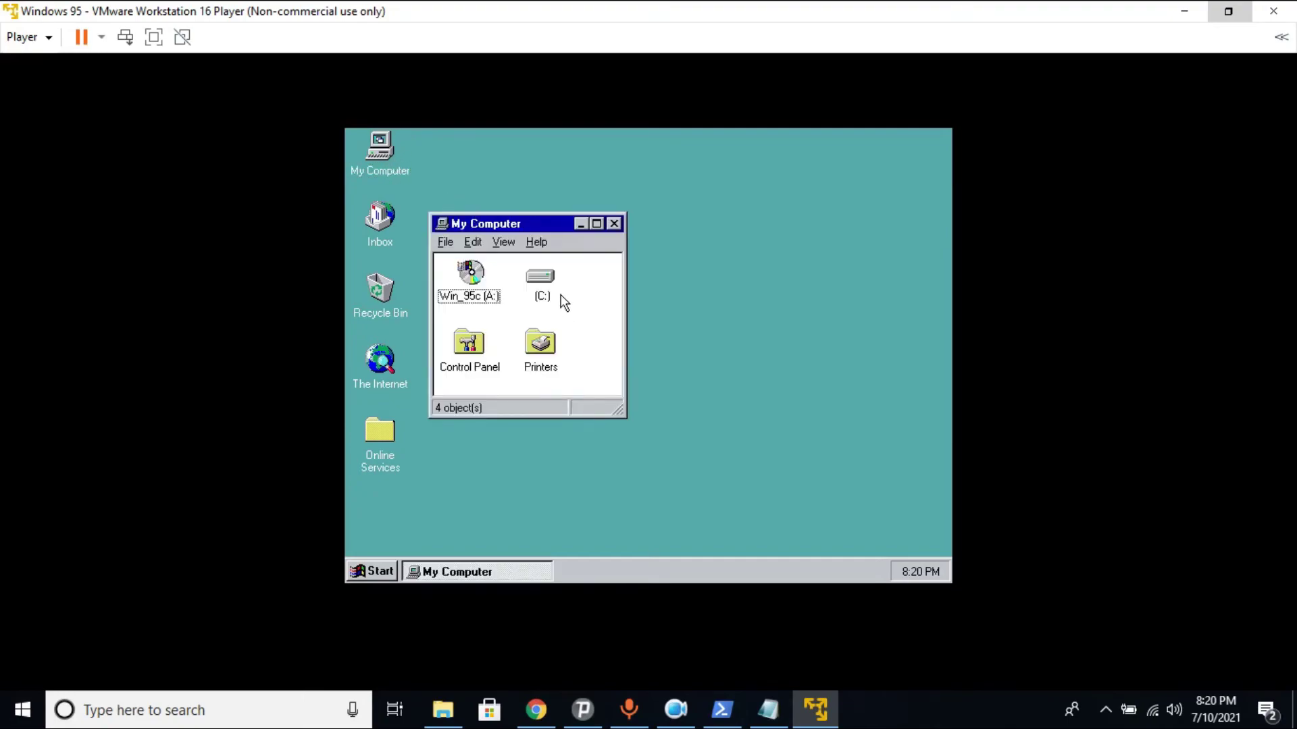
{"action": "left_click_drag", "start_coordinate": [549, 219], "coordinate": [642, 227]}
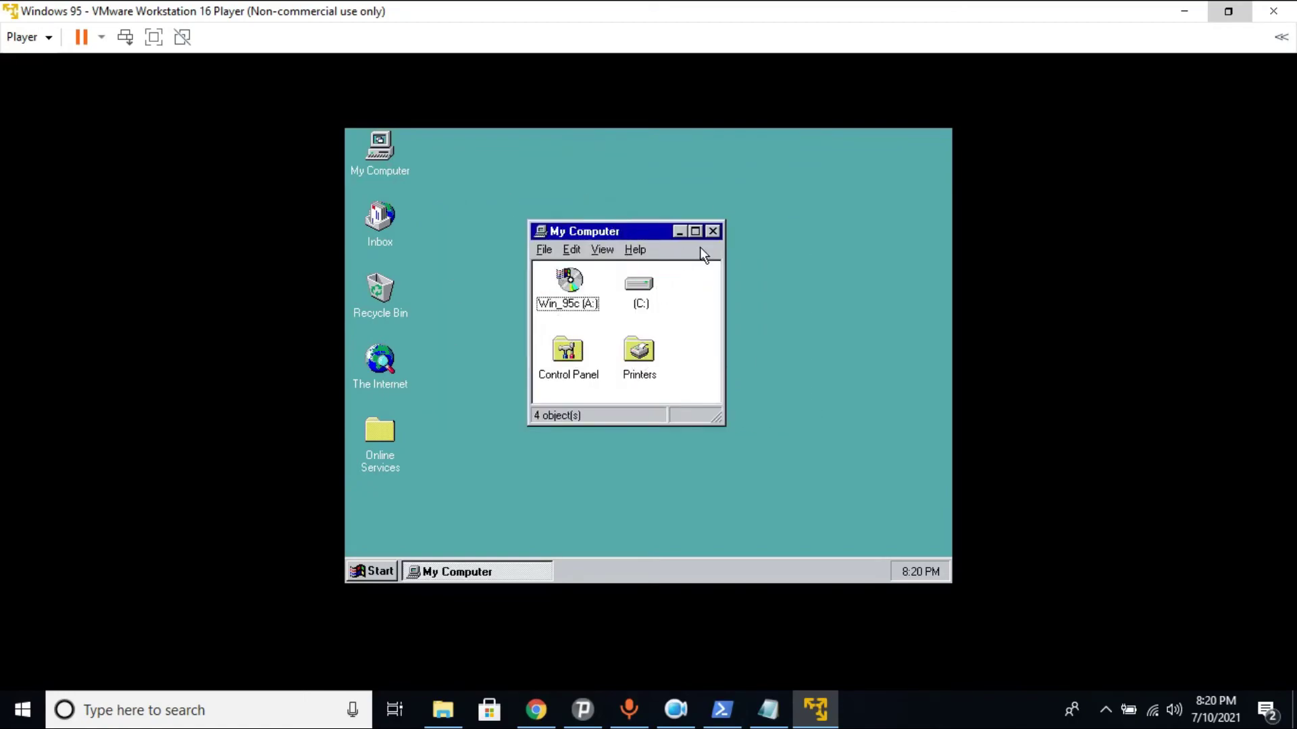
{"action": "left_click", "coordinate": [716, 234]}
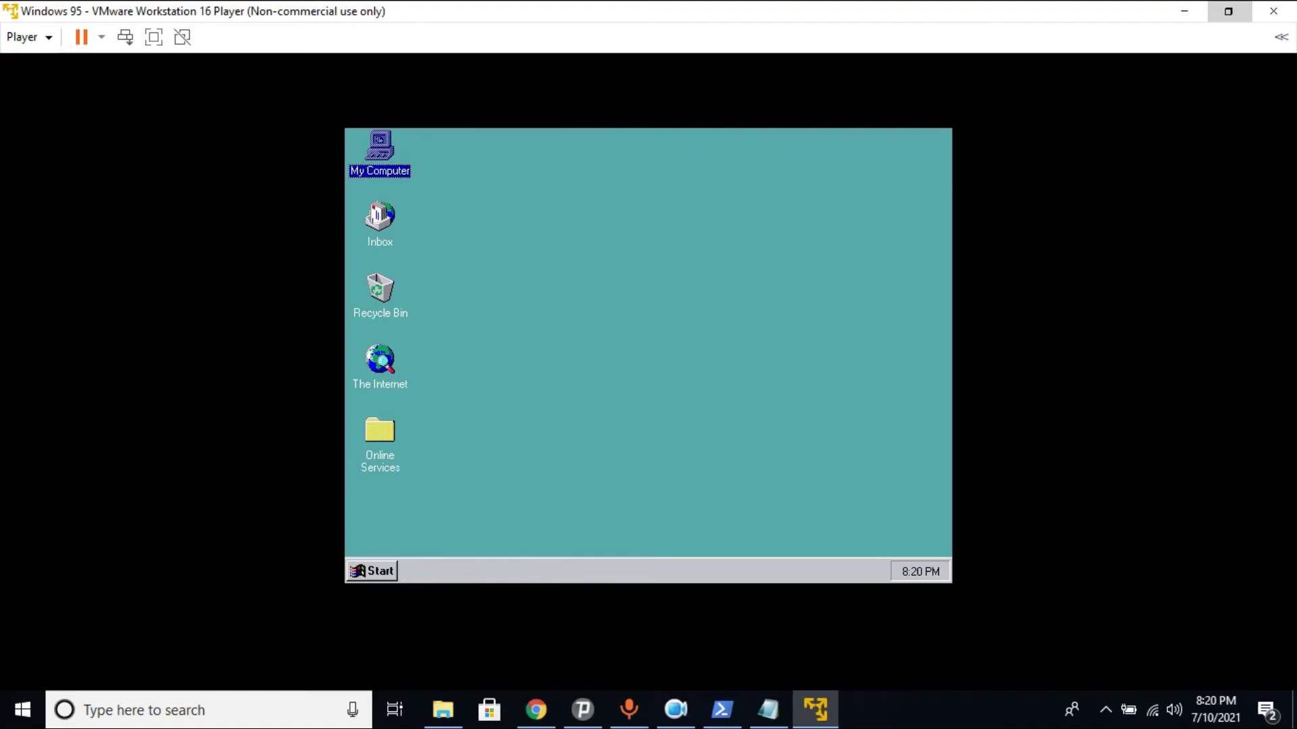
{"action": "double_click", "coordinate": [379, 289]}
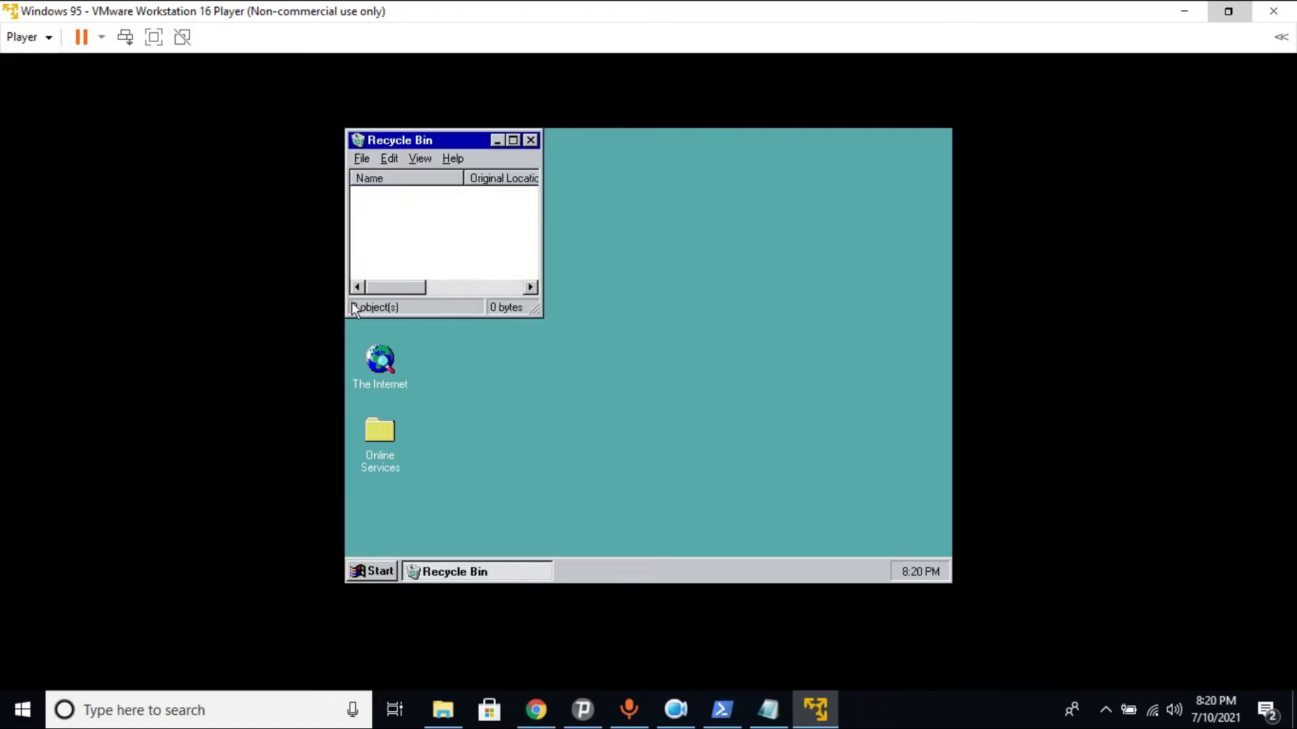
{"action": "left_click", "coordinate": [531, 140]}
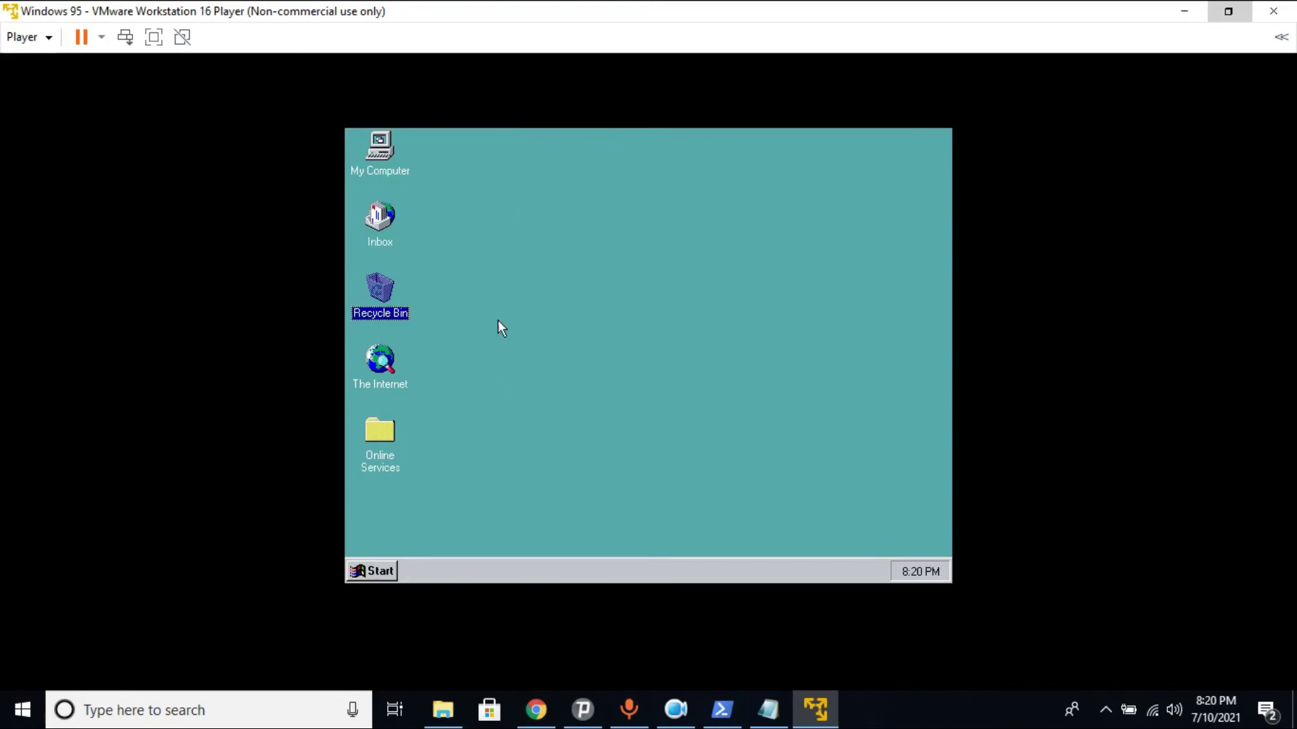
Open the Control Panel from Start > Settings and move its window to the right
{"action": "left_click", "coordinate": [364, 573]}
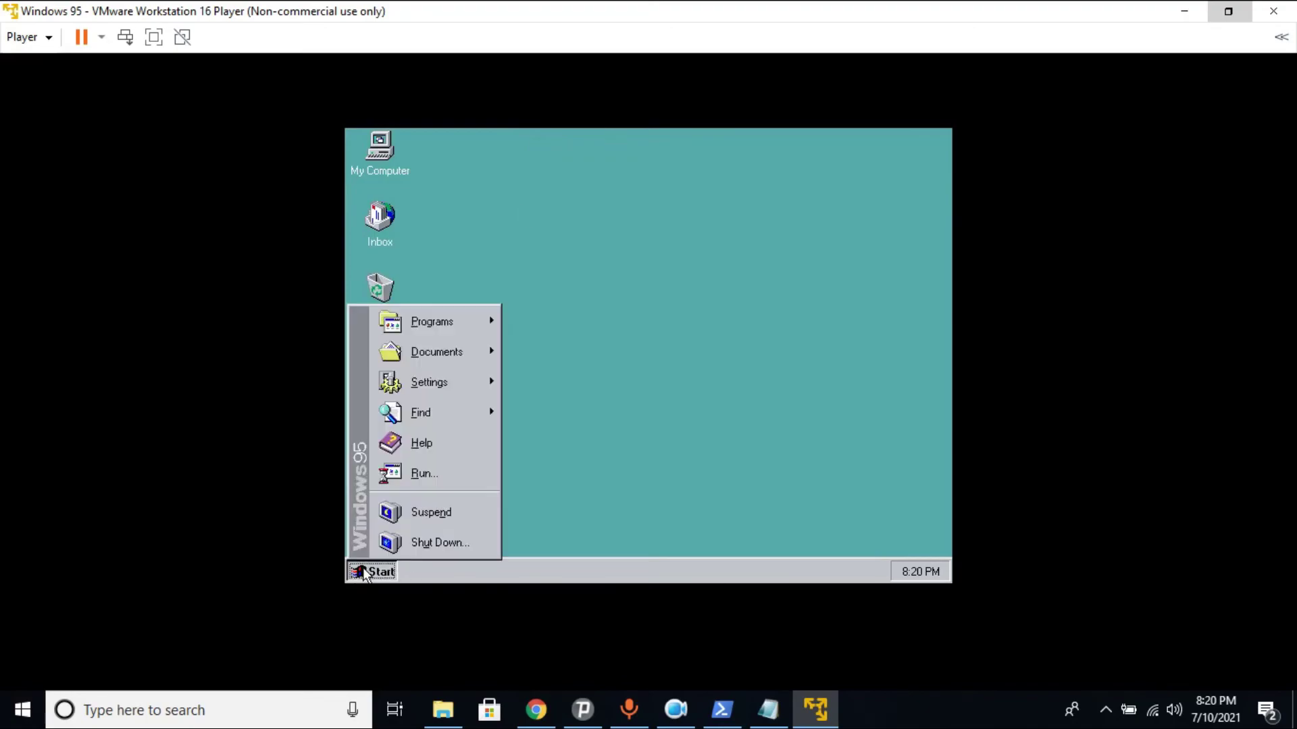
{"action": "mouse_move", "coordinate": [427, 379]}
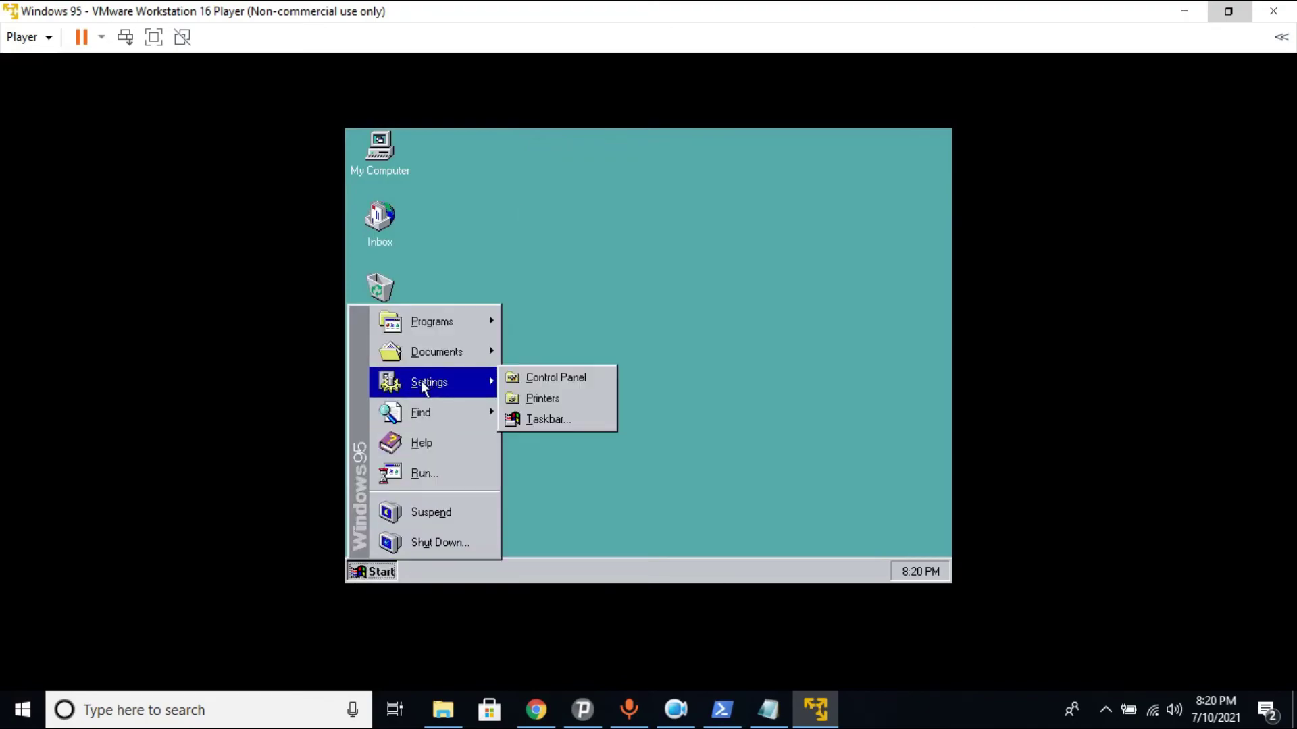
{"action": "left_click", "coordinate": [574, 380]}
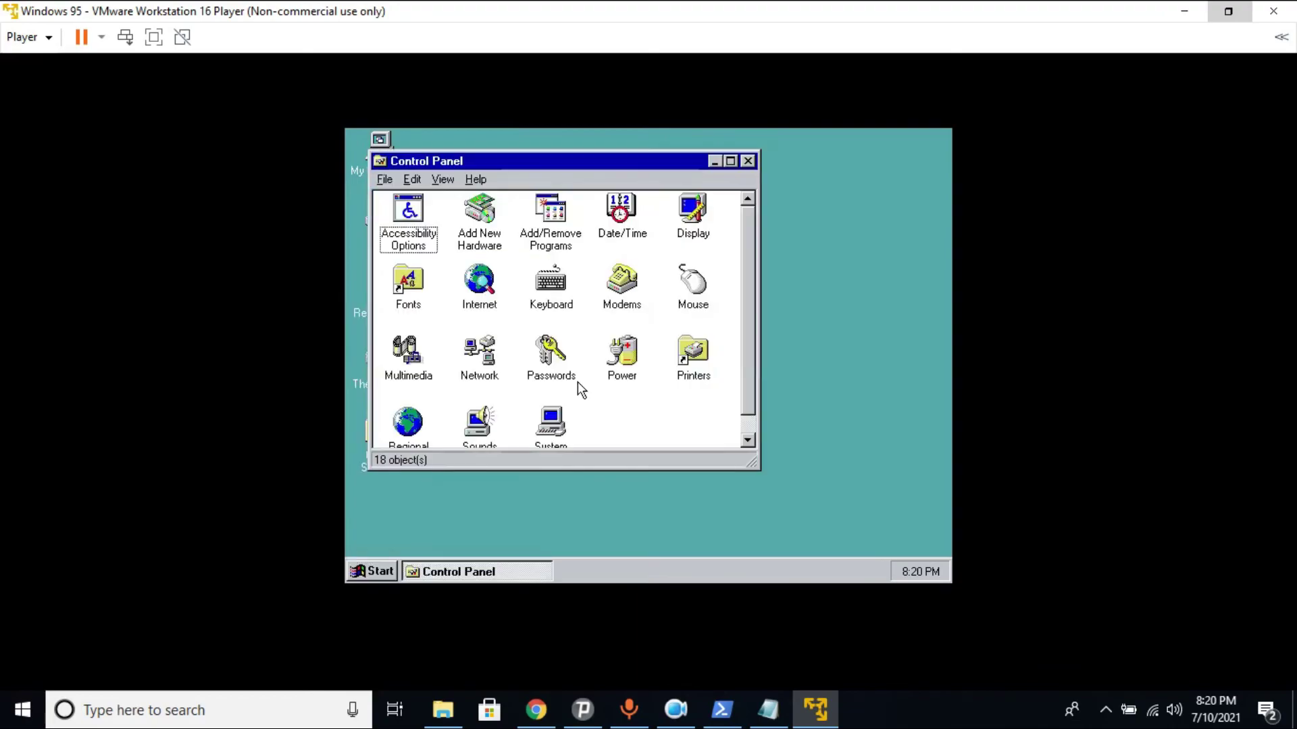
{"action": "left_click_drag", "start_coordinate": [557, 160], "coordinate": [681, 172]}
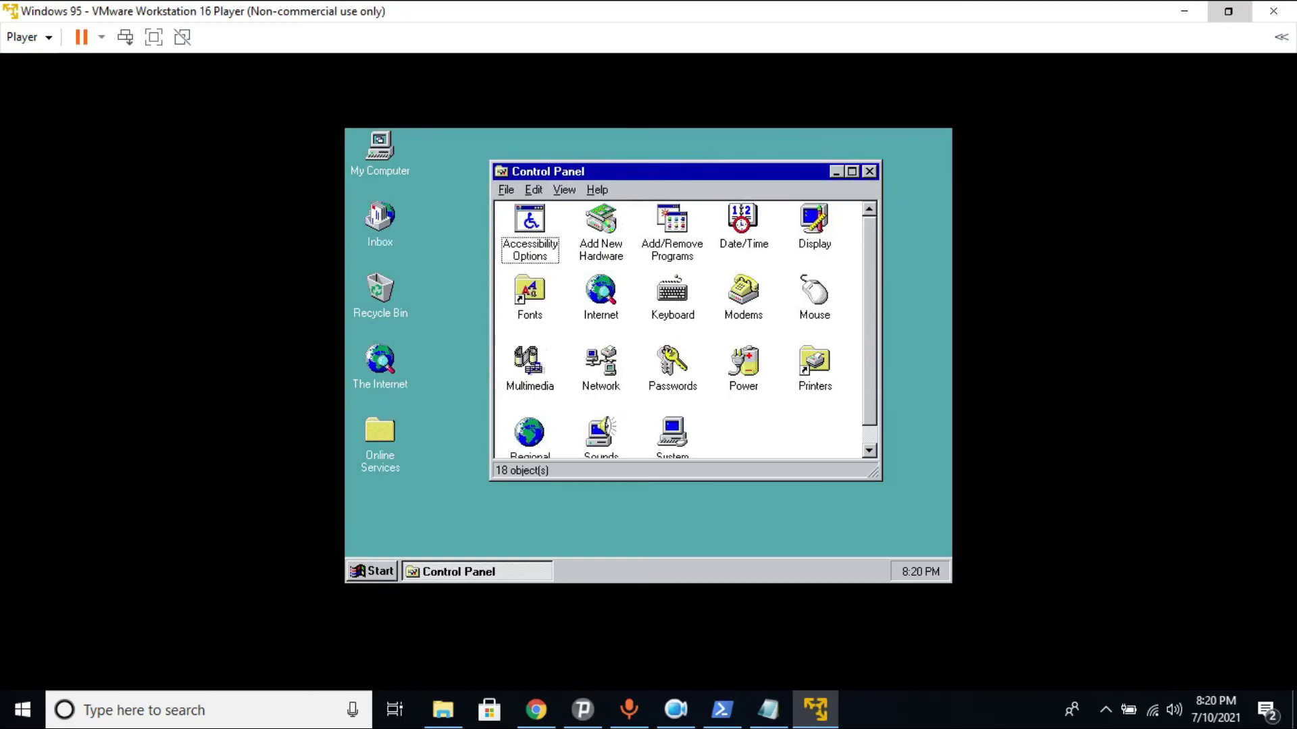
{"action": "mouse_move", "coordinate": [865, 391]}
{"action": "left_mouse_down"}
{"action": "mouse_move", "coordinate": [866, 412]}
{"action": "mouse_move", "coordinate": [866, 380]}
{"action": "left_mouse_up"}
Check the optional components on the Add/Remove Programs Windows Setup tab, then close the dialog
{"action": "left_click", "coordinate": [696, 246]}
{"action": "double_click", "coordinate": [693, 237]}
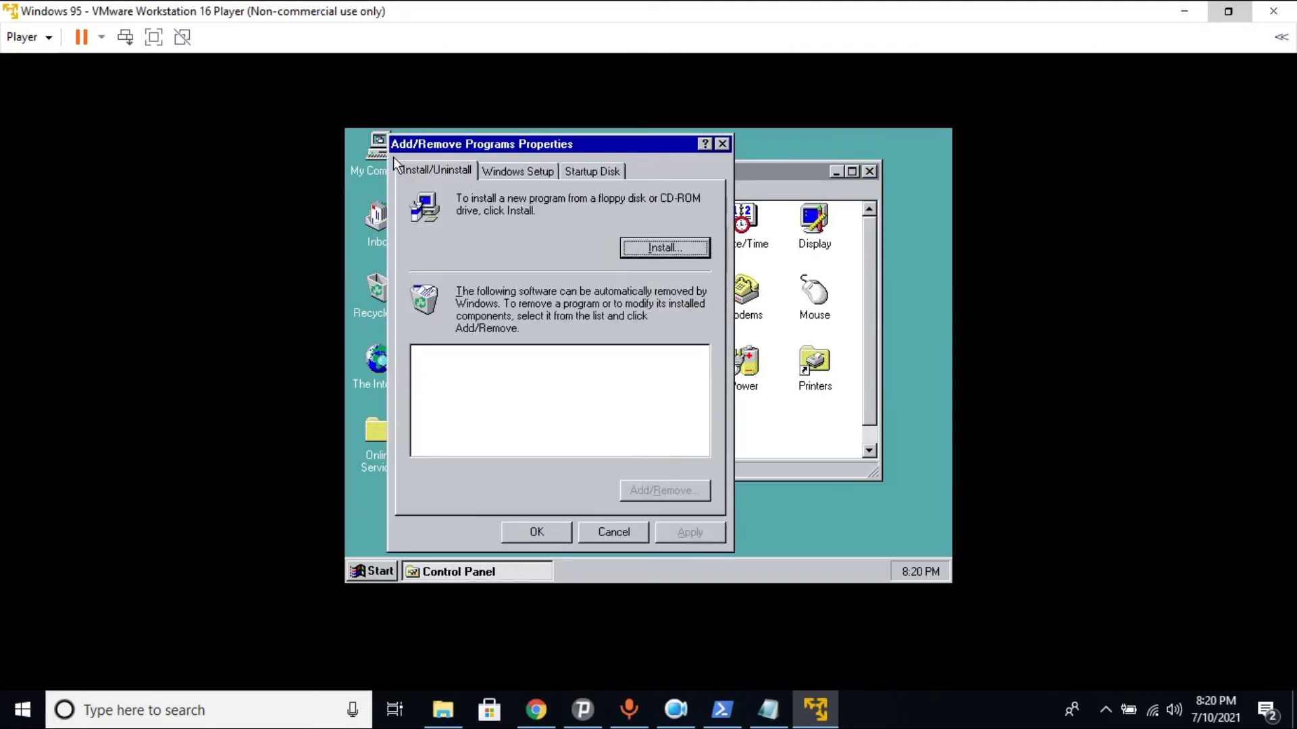
{"action": "left_click", "coordinate": [518, 171]}
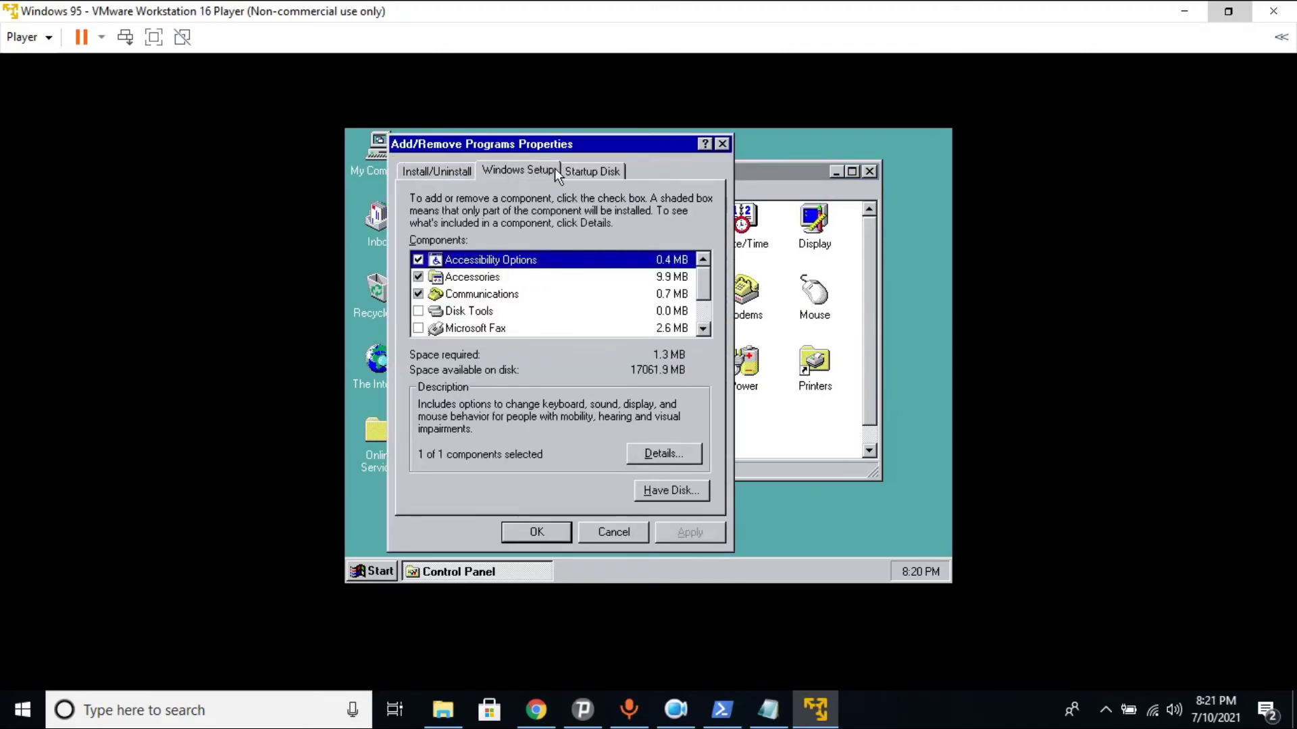
{"action": "left_click", "coordinate": [722, 144]}
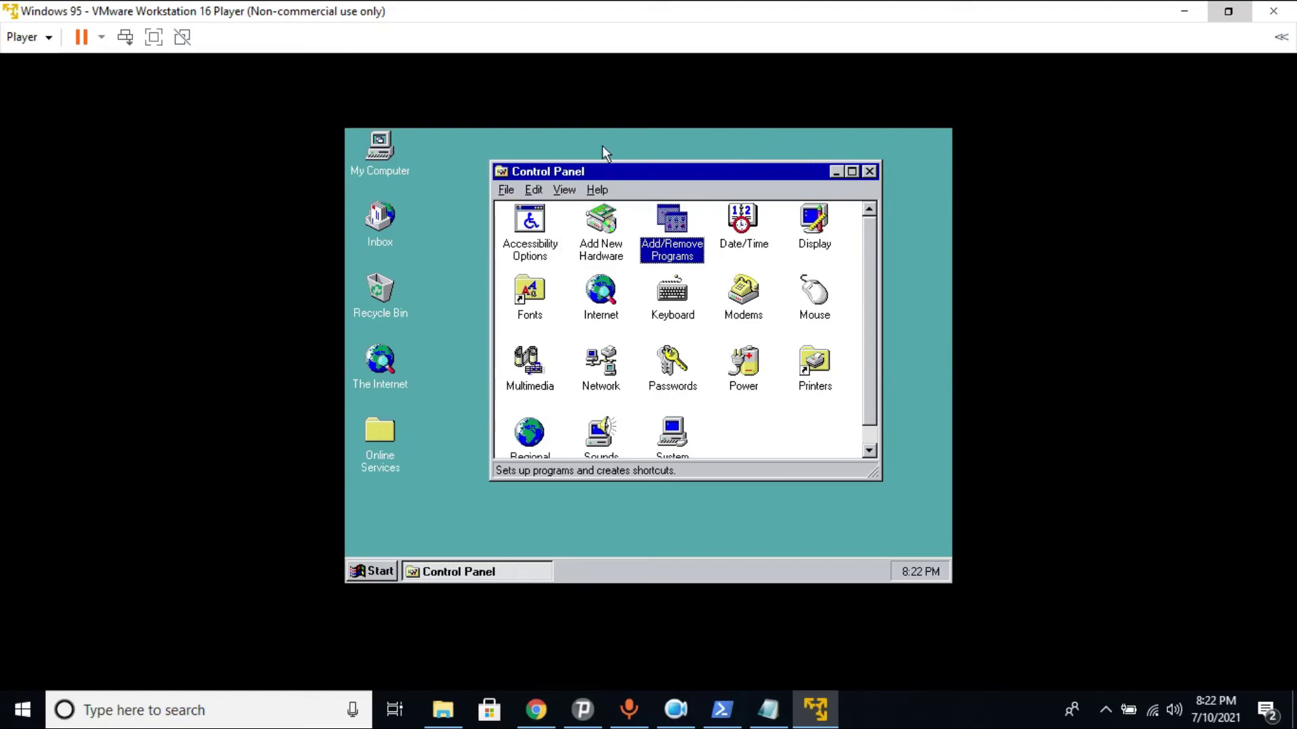
Close Control Panel, try Player > Unity, and dismiss the error saying Unity needs Windows XP or later
{"action": "left_click", "coordinate": [868, 175]}
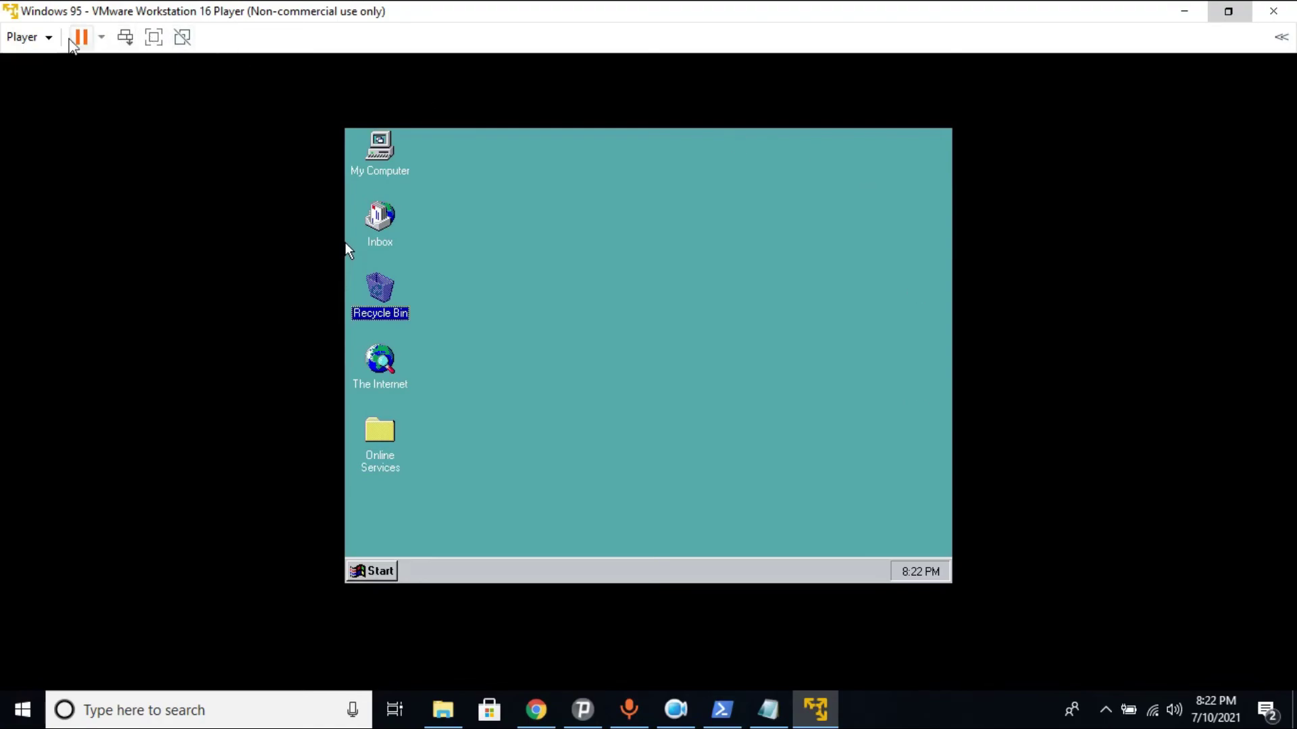
{"action": "left_click", "coordinate": [52, 38]}
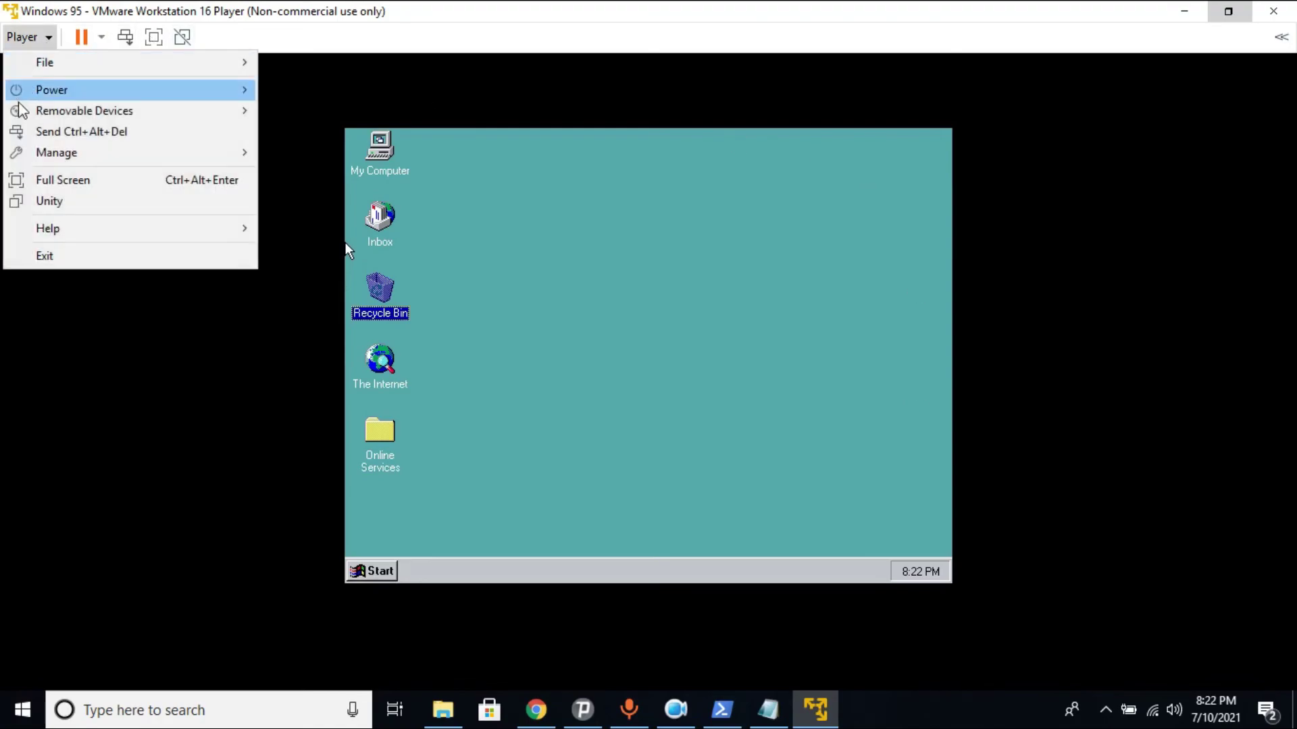
{"action": "left_click", "coordinate": [61, 201]}
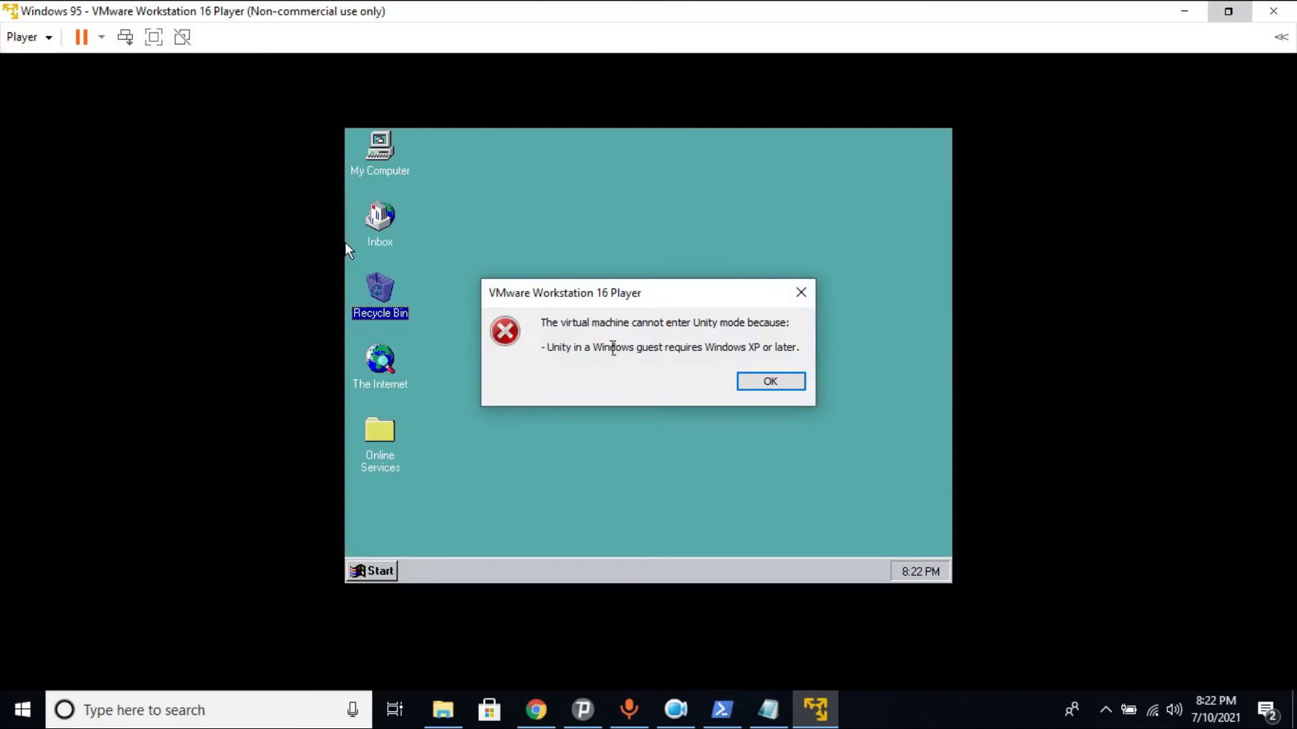
{"action": "left_click_drag", "start_coordinate": [648, 298], "coordinate": [364, 254]}
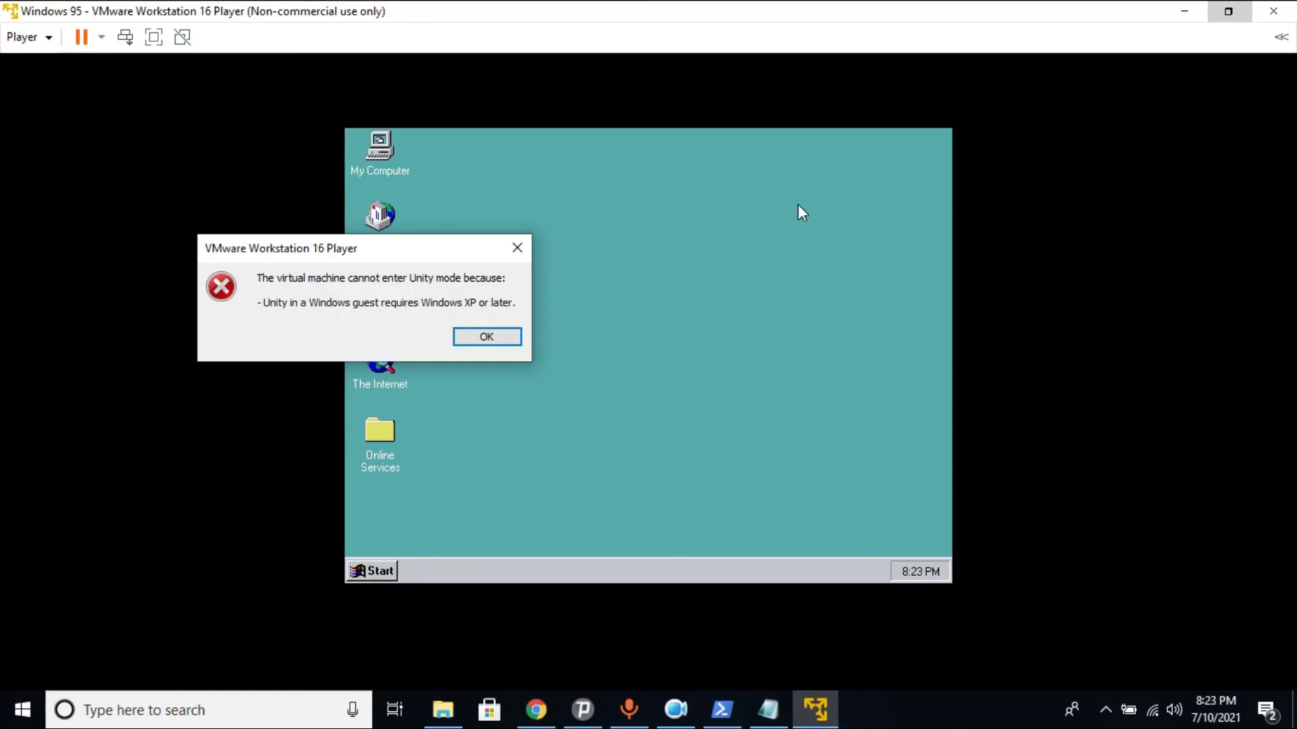
{"action": "left_click", "coordinate": [510, 338]}
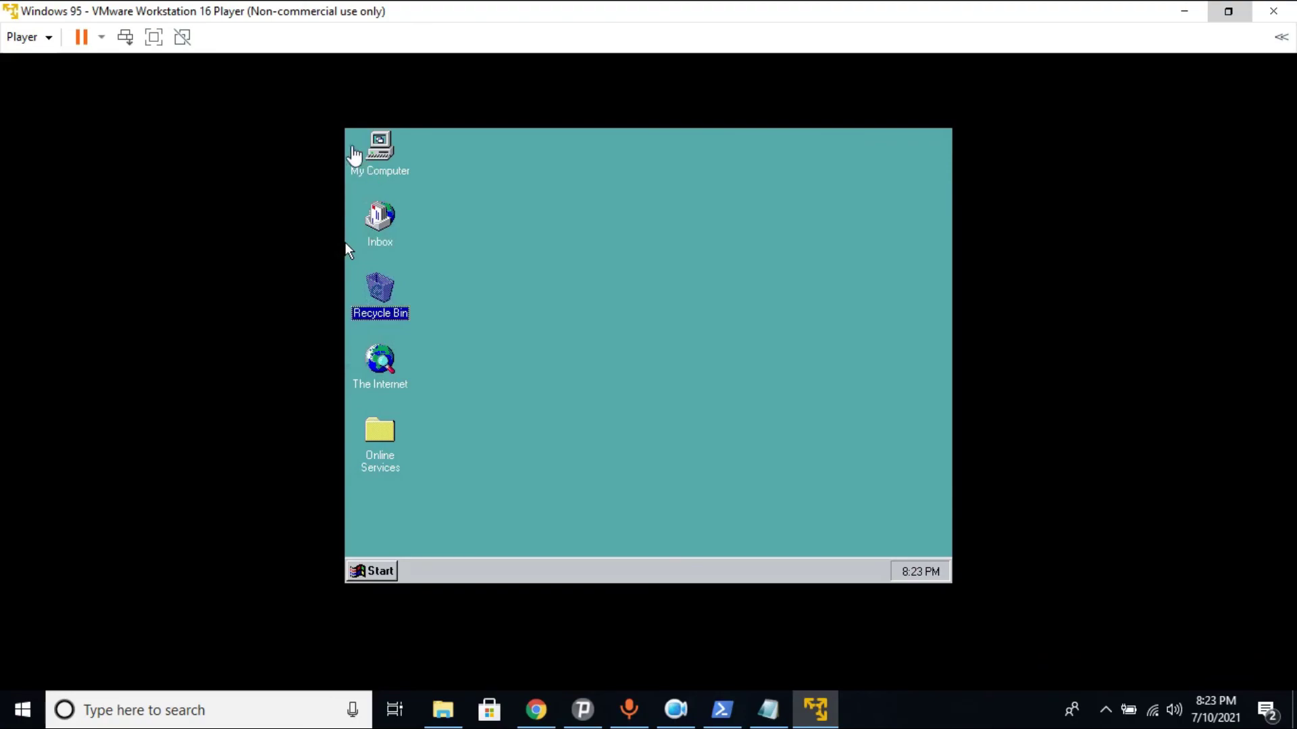